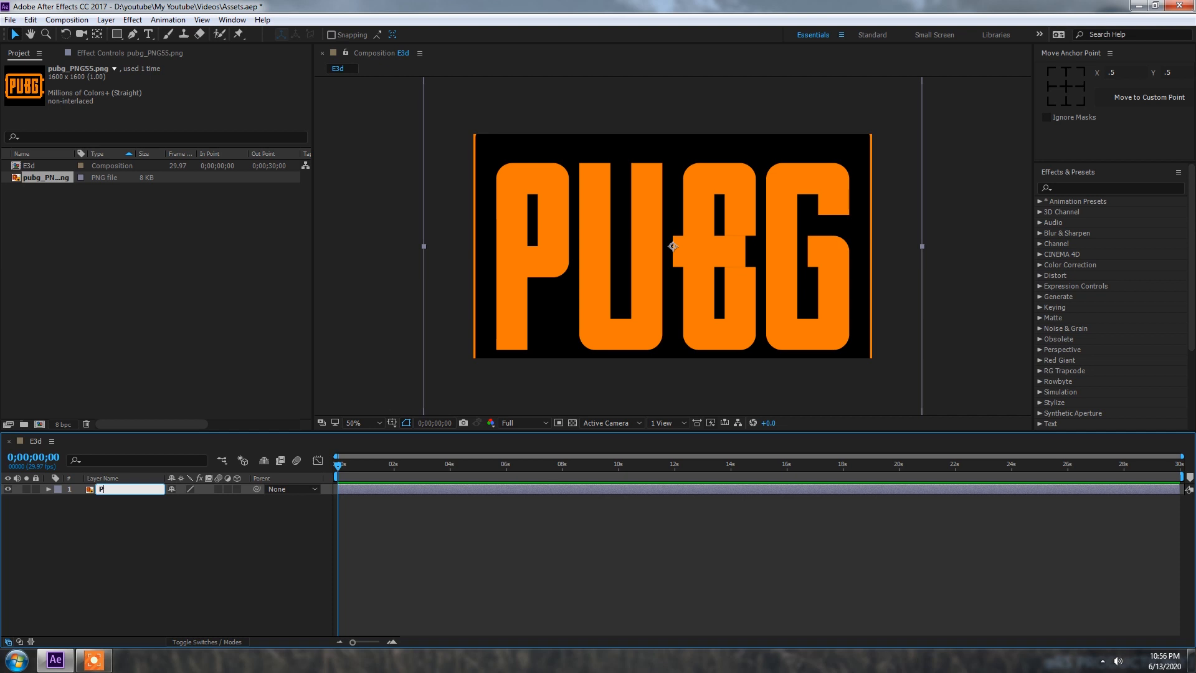
Rename the logo layer to PUBG and scale it down to 44%.
text(G)
key(Return)
key(s)
drag(186, 500, 154, 500)
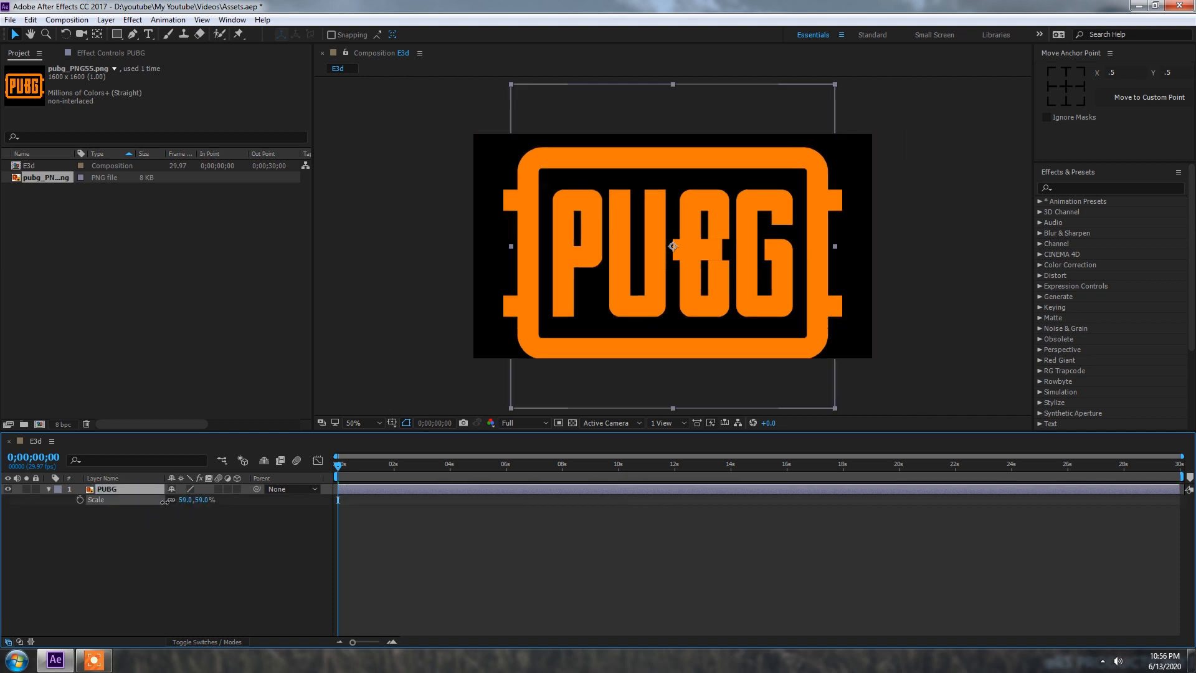
click(107, 525)
click(57, 490)
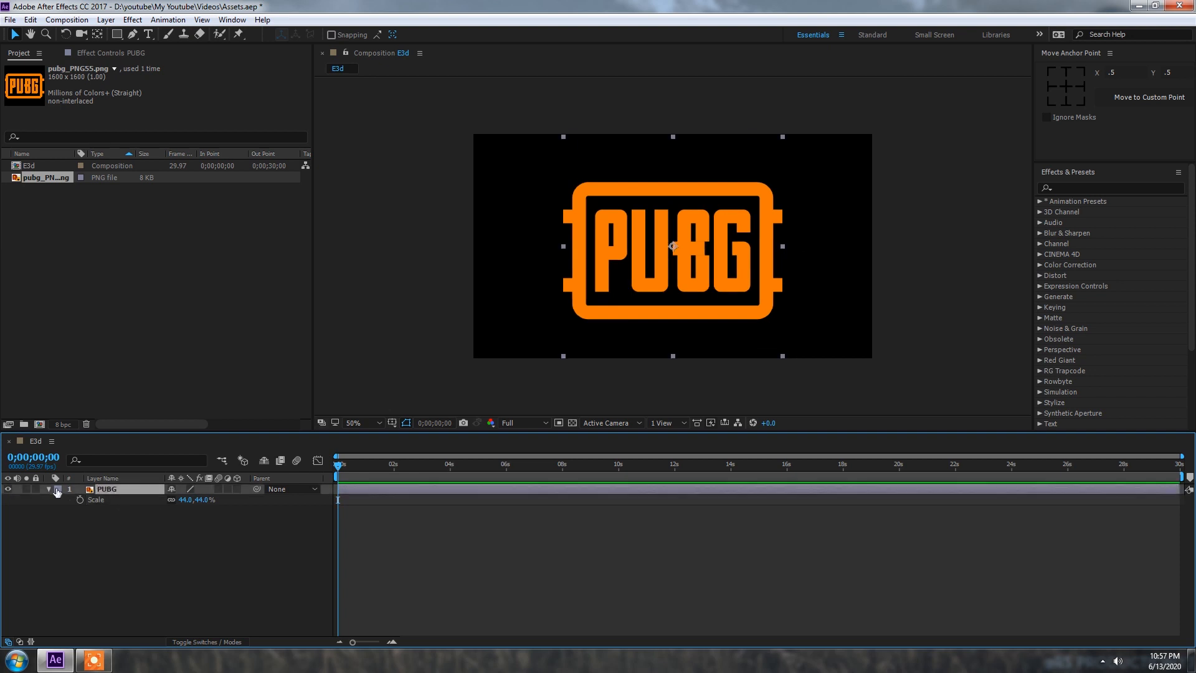
drag(380, 432, 380, 426)
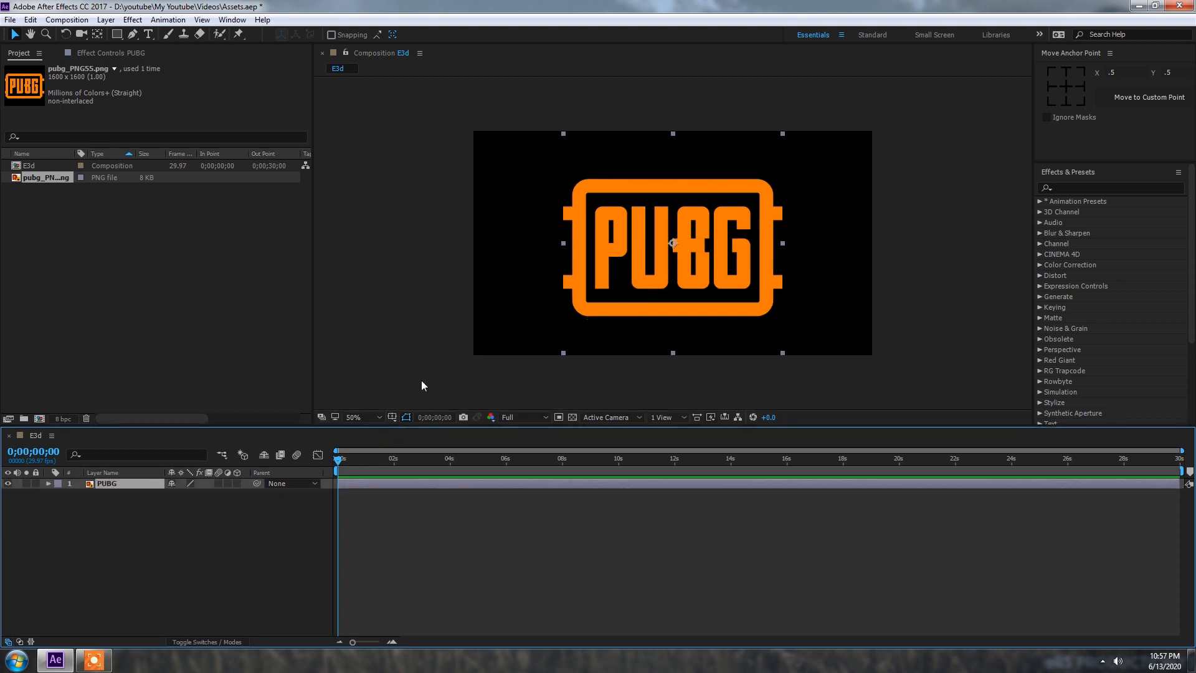
Auto-trace the PUBG layer's alpha channel on the current frame with the default tolerance and threshold.
click(106, 19)
click(124, 473)
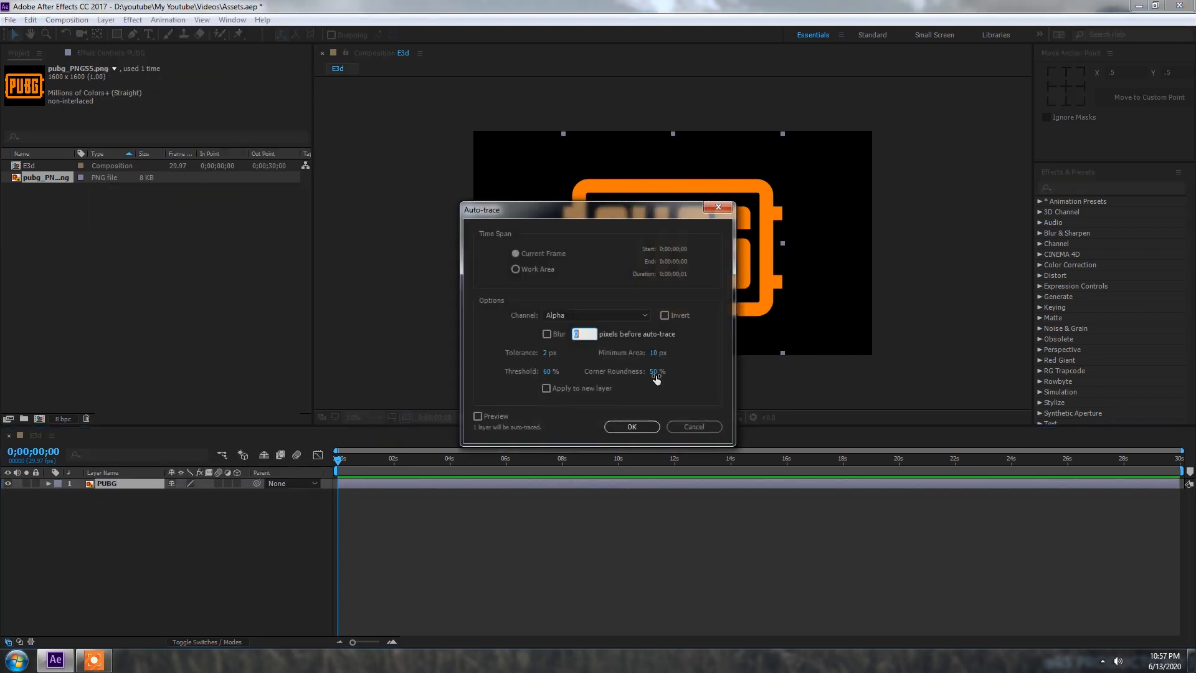
click(616, 430)
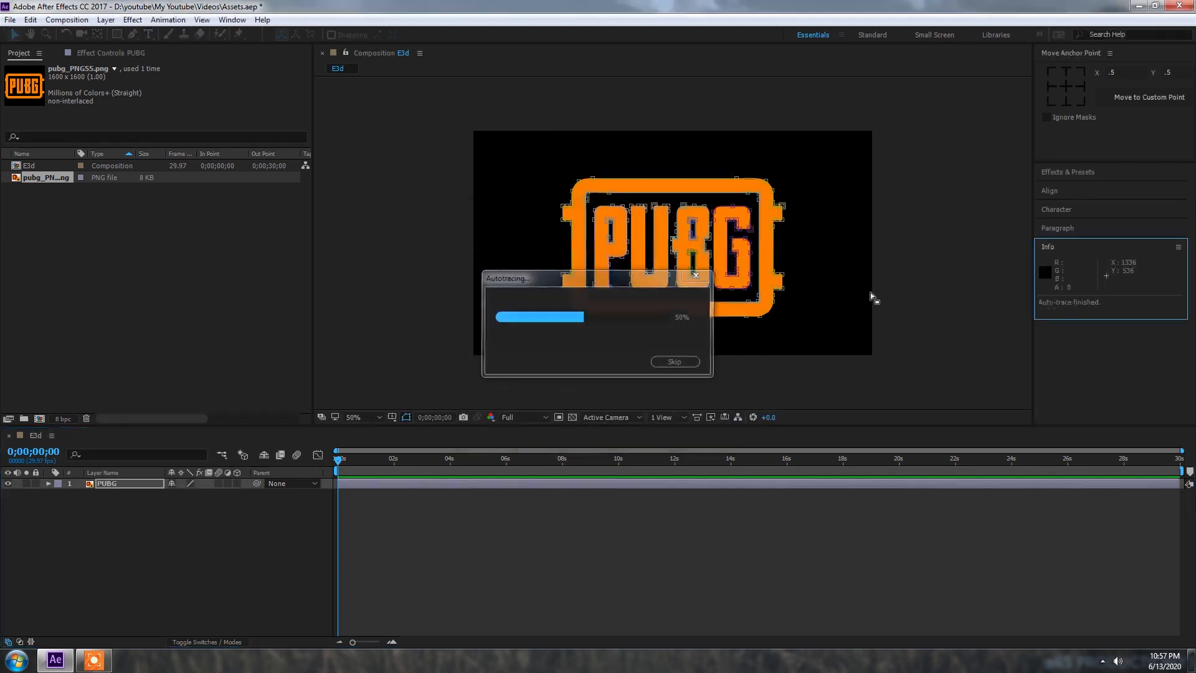
click(126, 487)
Create a new 1280 x 720 px black solid named E3D in the composition.
right_click(161, 501)
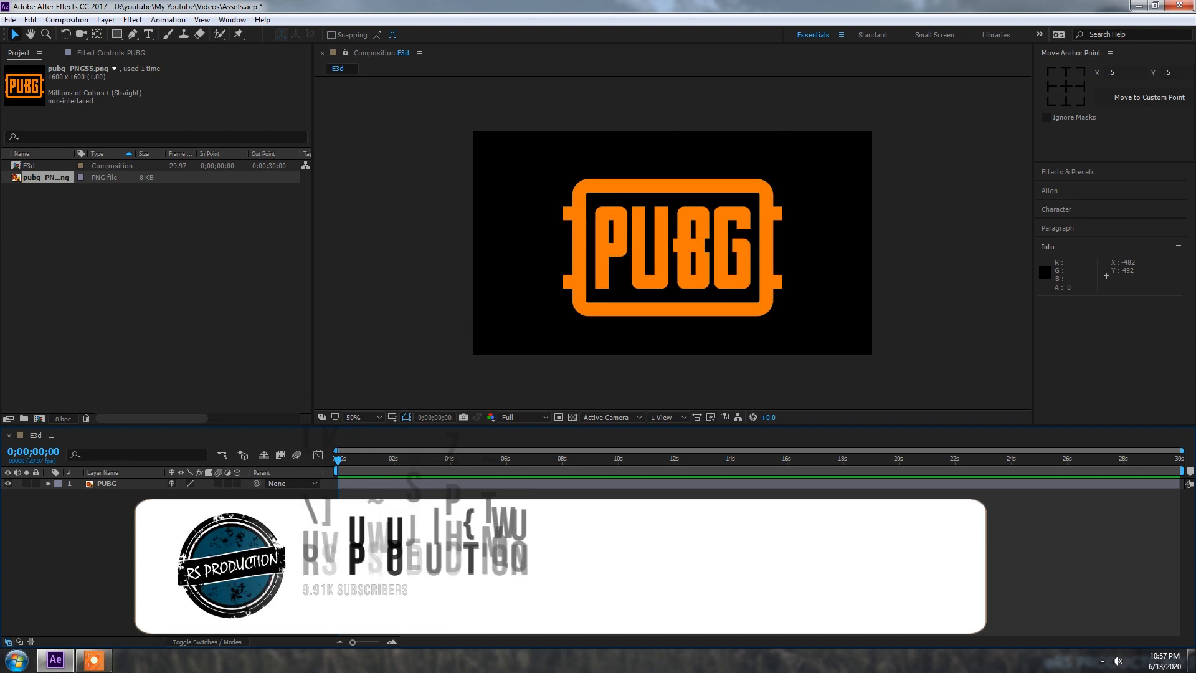
mouse_move(187, 508)
click(349, 541)
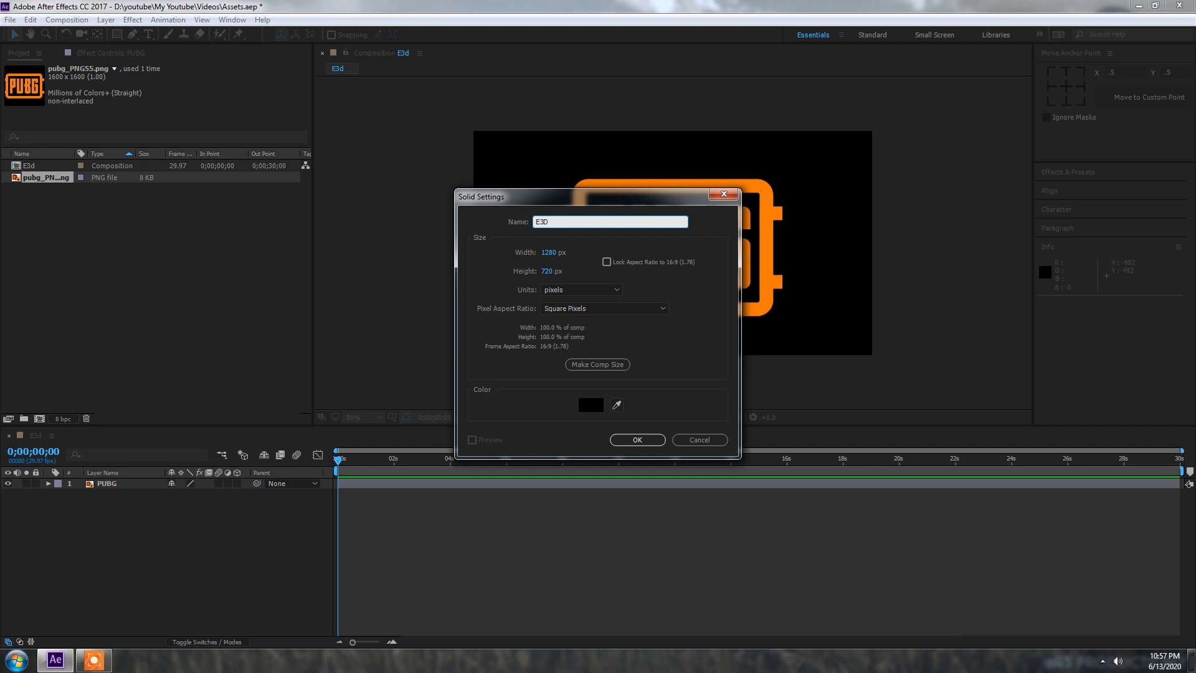
key(Return)
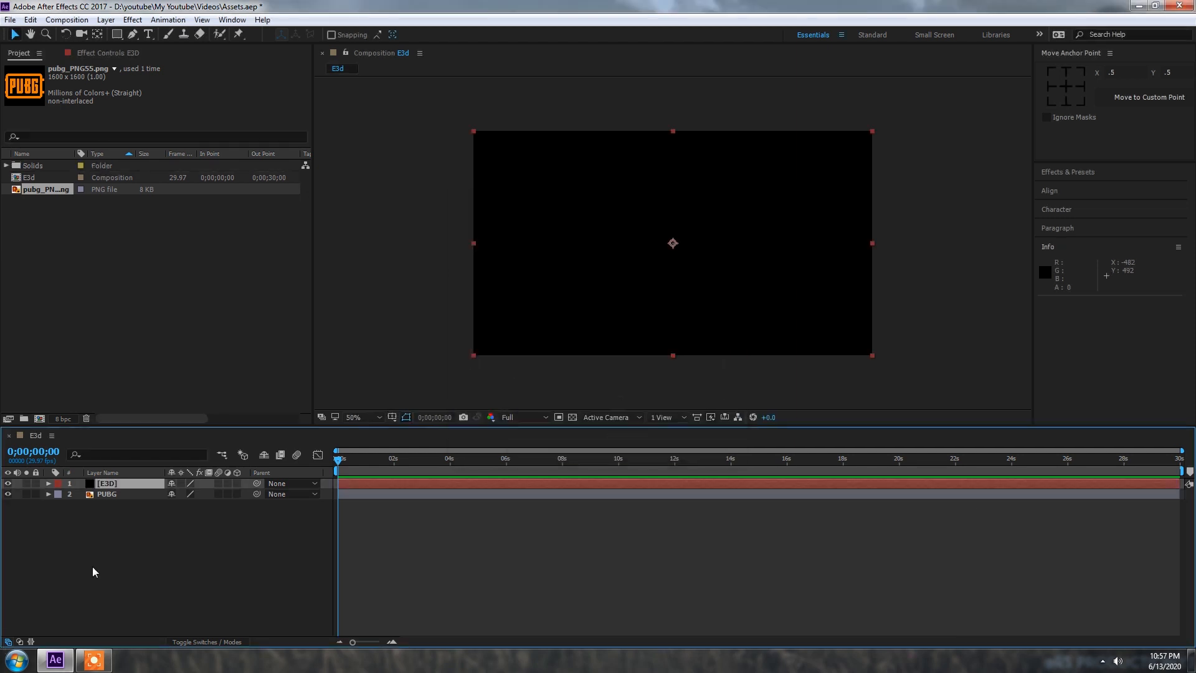
Search the effects for Element and apply the Element effect to the E3D solid.
key(ctrl+space)
text(ele)
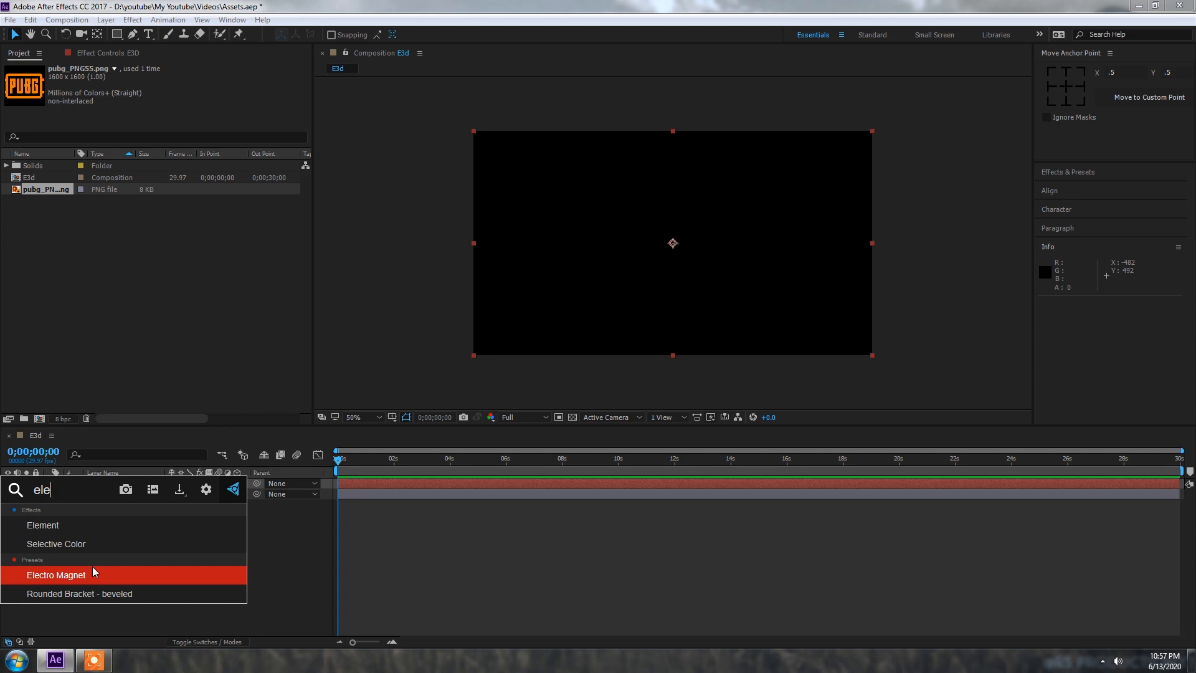
click(74, 531)
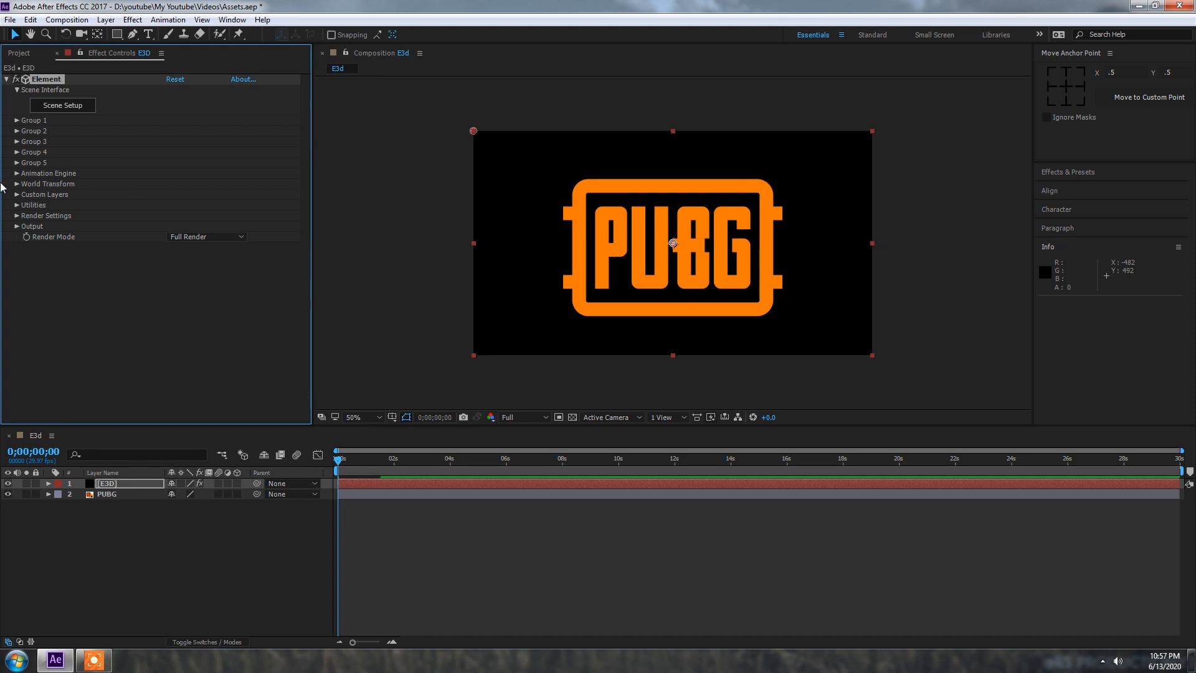
Assign the PUBG layer as Path Layer 1 in the Element effect's custom text and masks.
click(111, 495)
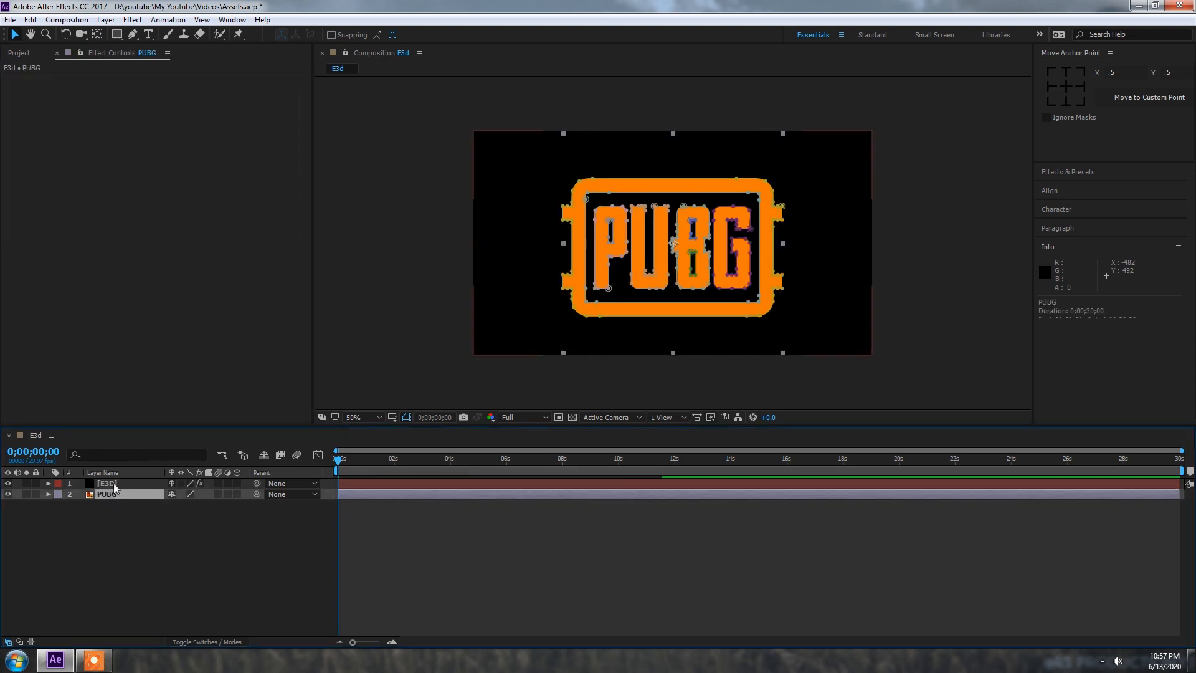
click(114, 485)
click(18, 195)
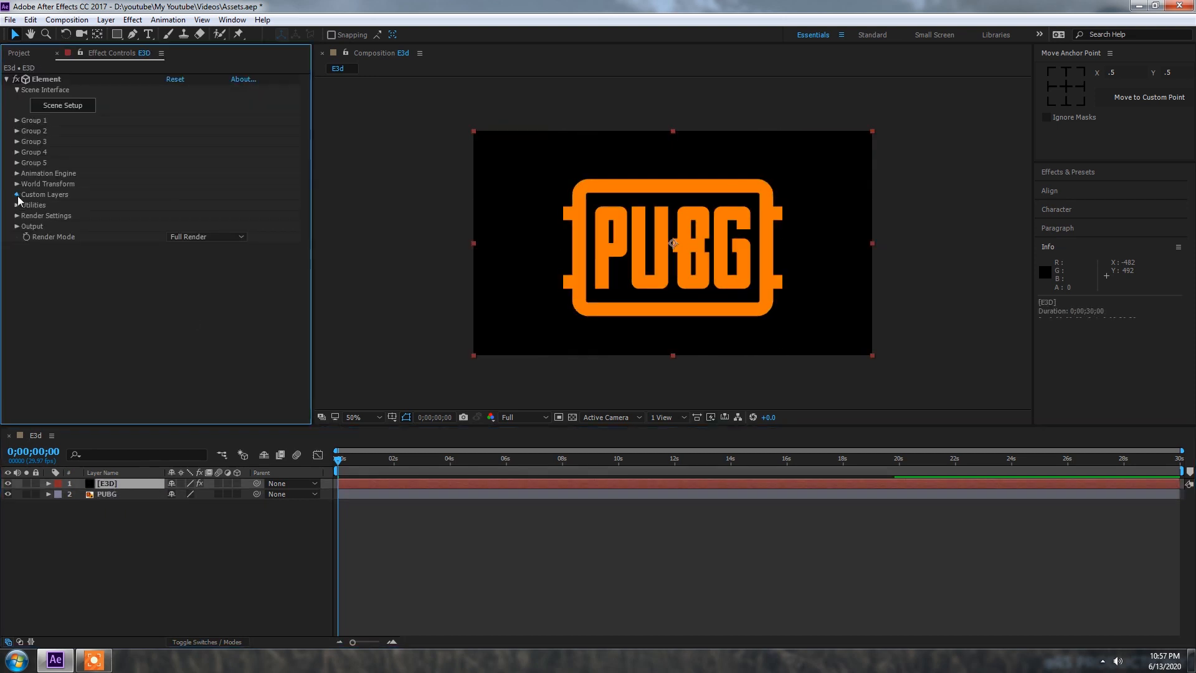
click(28, 205)
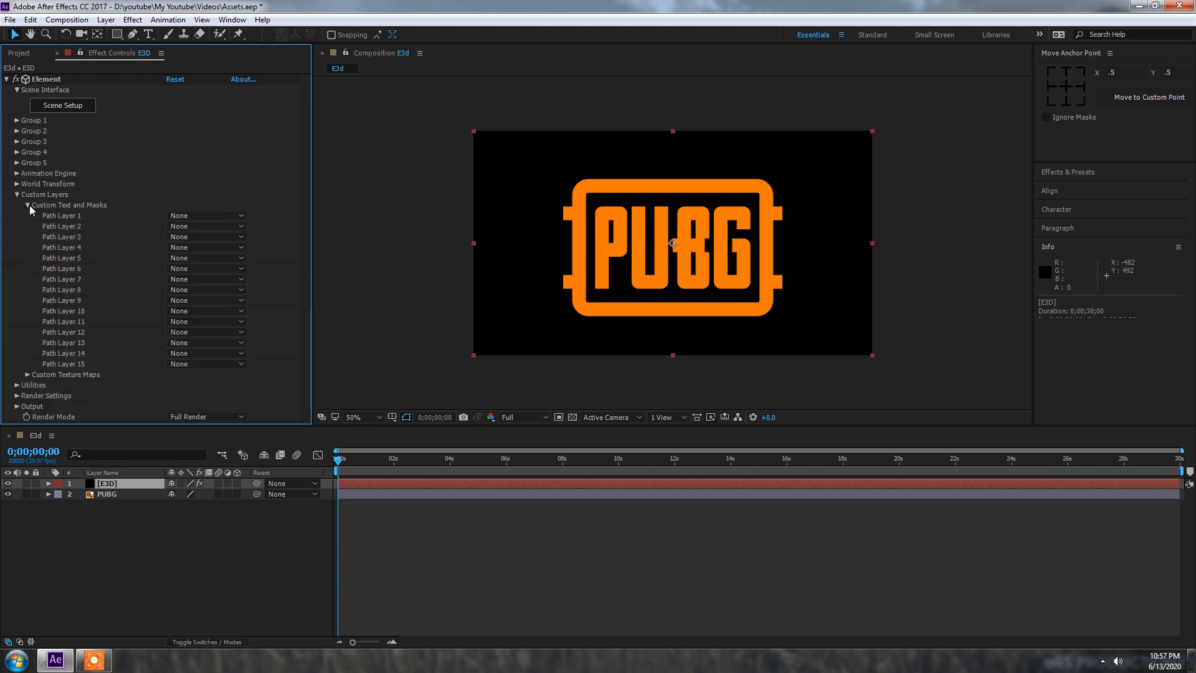
click(175, 216)
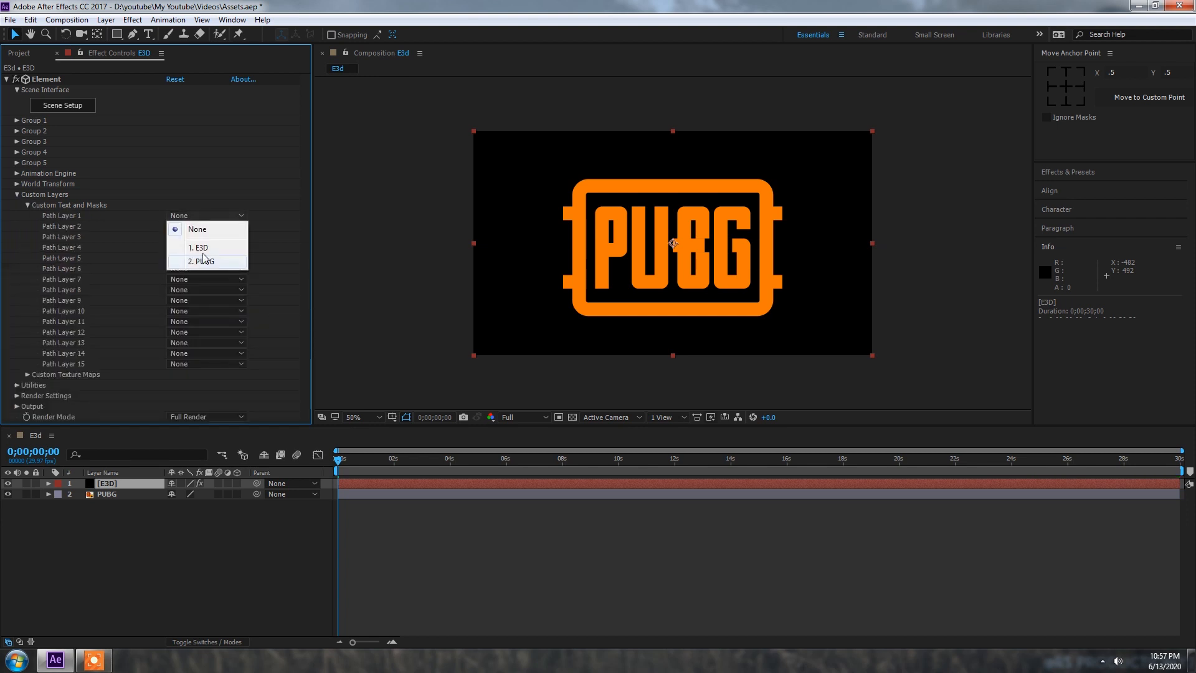
click(200, 262)
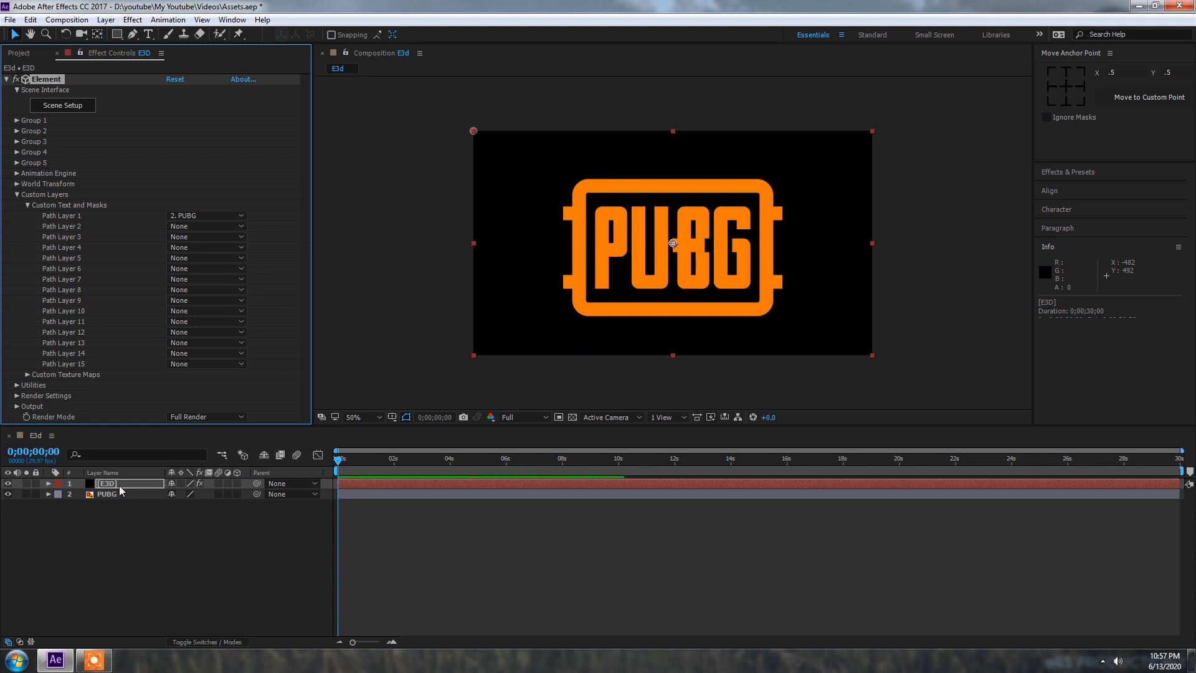
click(17, 195)
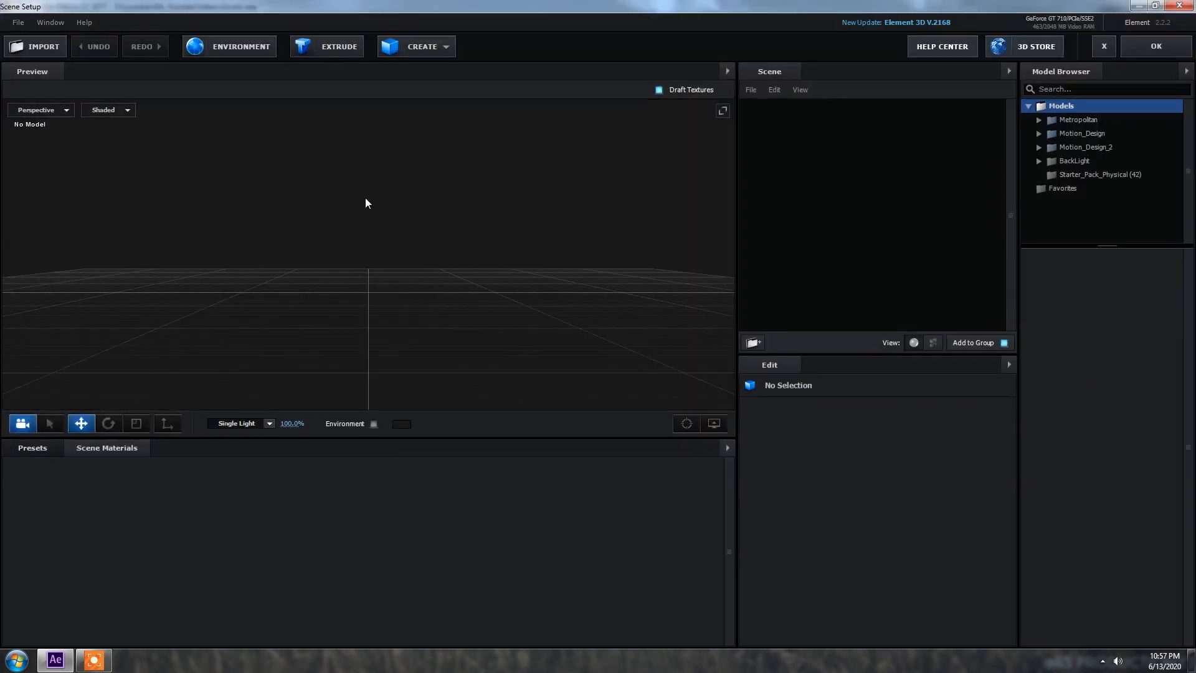
Extrude the PUBG custom path into a 3D model in Element's Scene Setup.
click(322, 54)
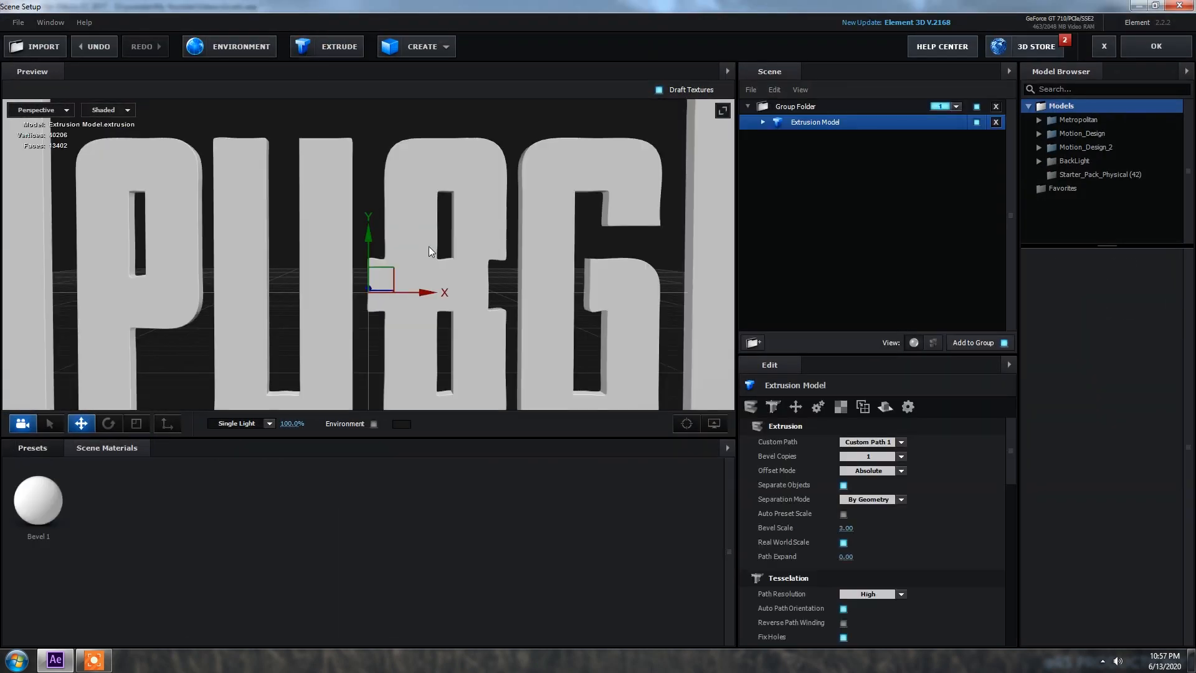
scroll(429, 246, down, 5)
mouse_move(590, 266)
mouse_down()
mouse_move(625, 277)
mouse_move(488, 312)
mouse_move(558, 298)
mouse_move(583, 274)
mouse_up()
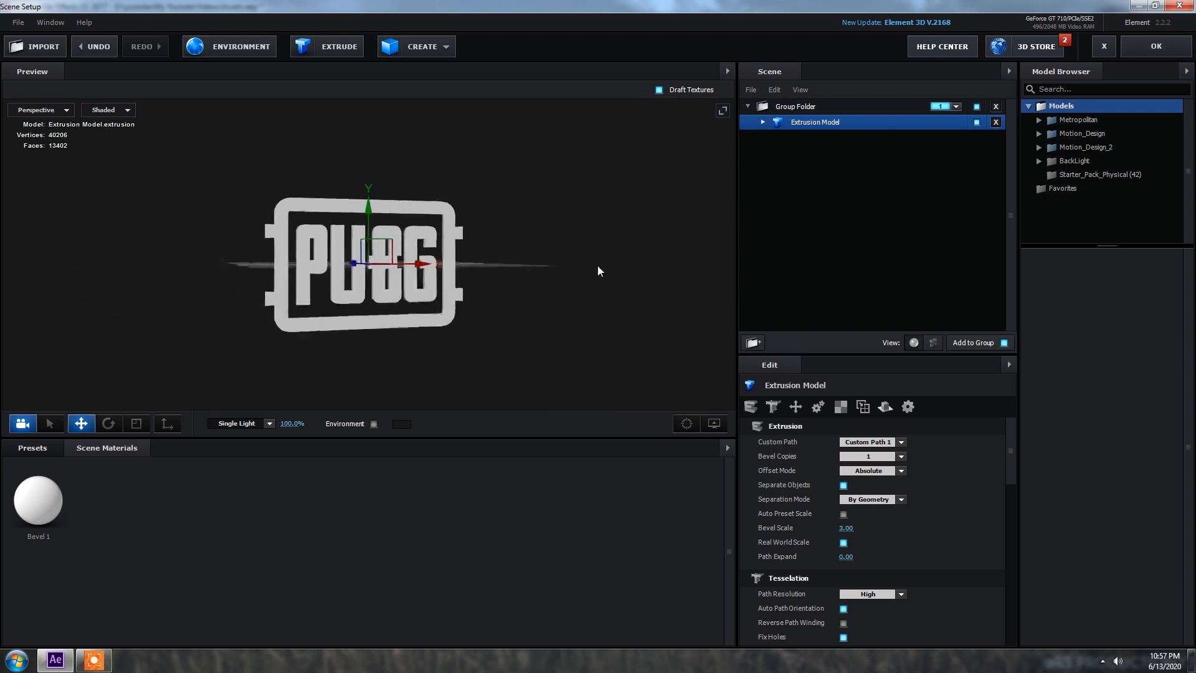
scroll(428, 288, up, 3)
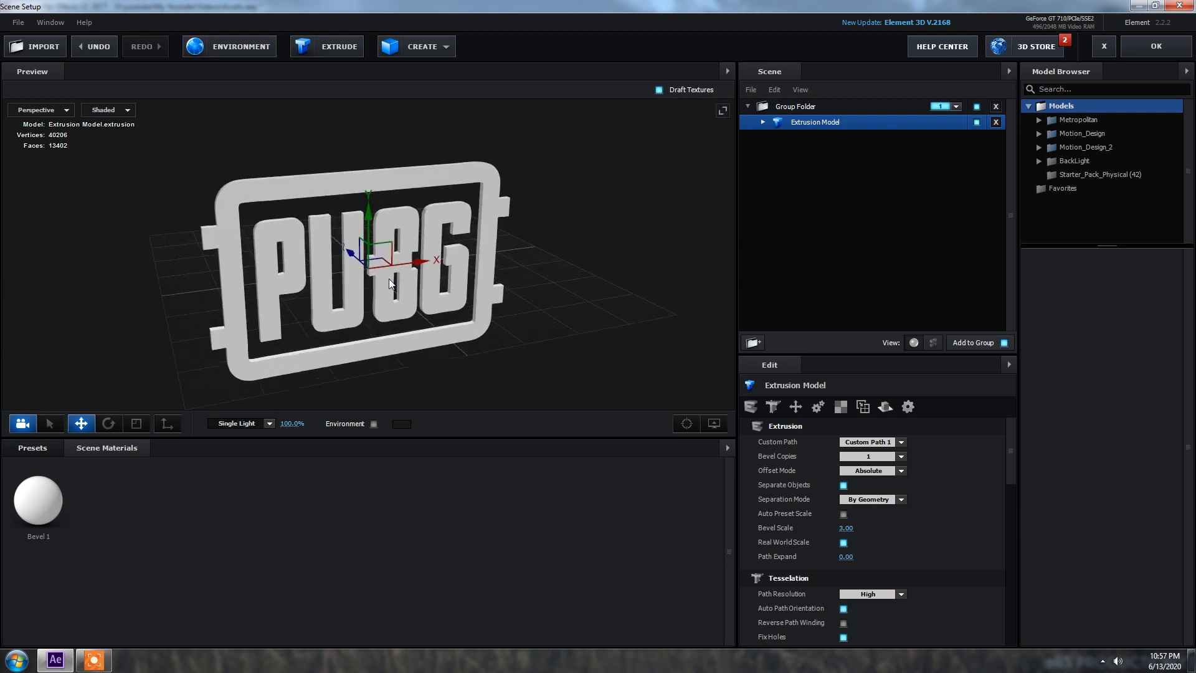
key(r)
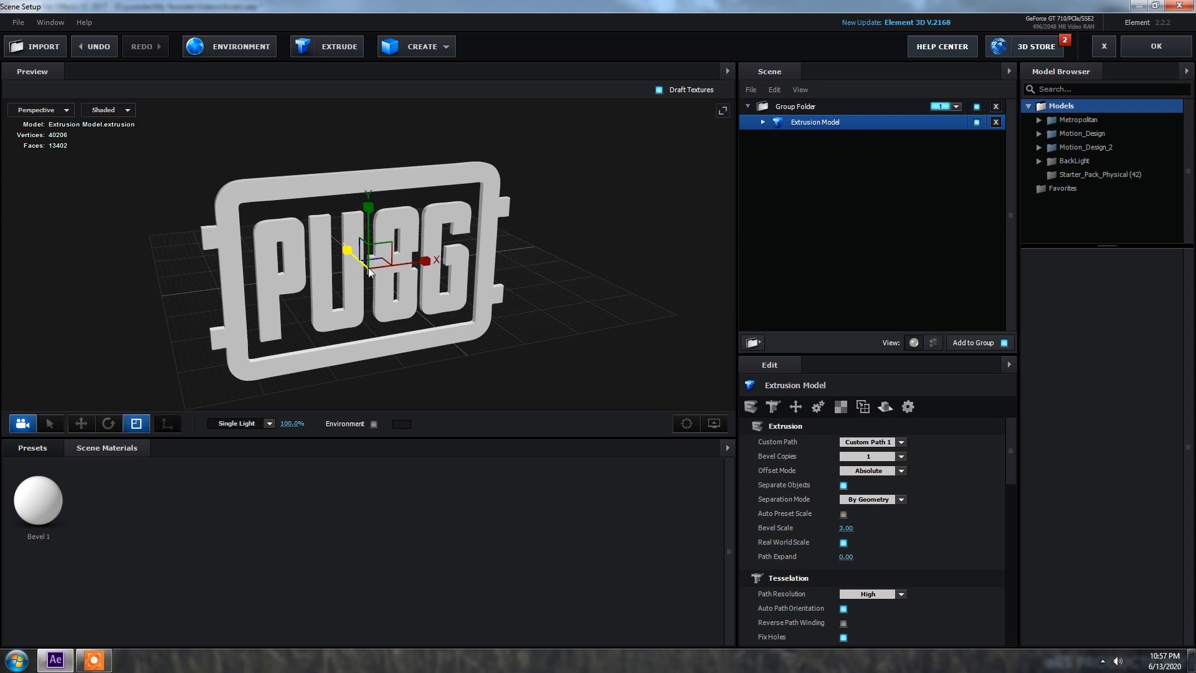
drag(368, 267, 289, 267)
scroll(535, 280, up, 3)
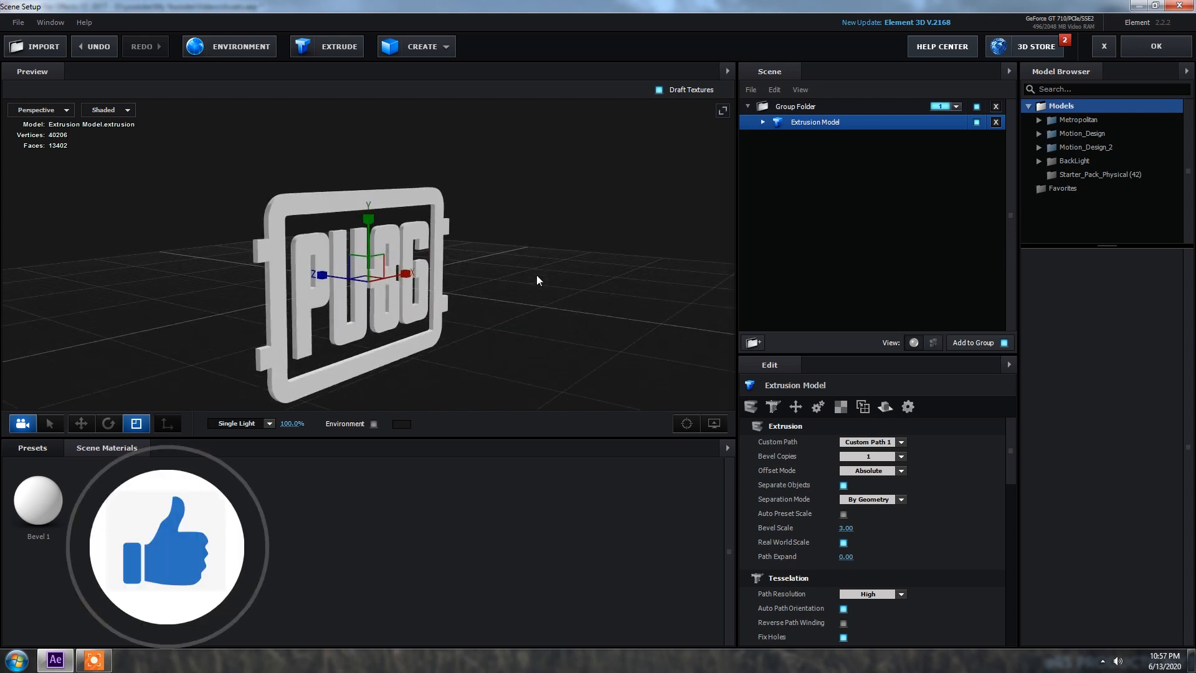
drag(535, 274, 574, 330)
Set the Extrude value of the extrusion model's Bevel 1 to 2.18.
click(786, 107)
click(790, 122)
click(789, 122)
click(835, 139)
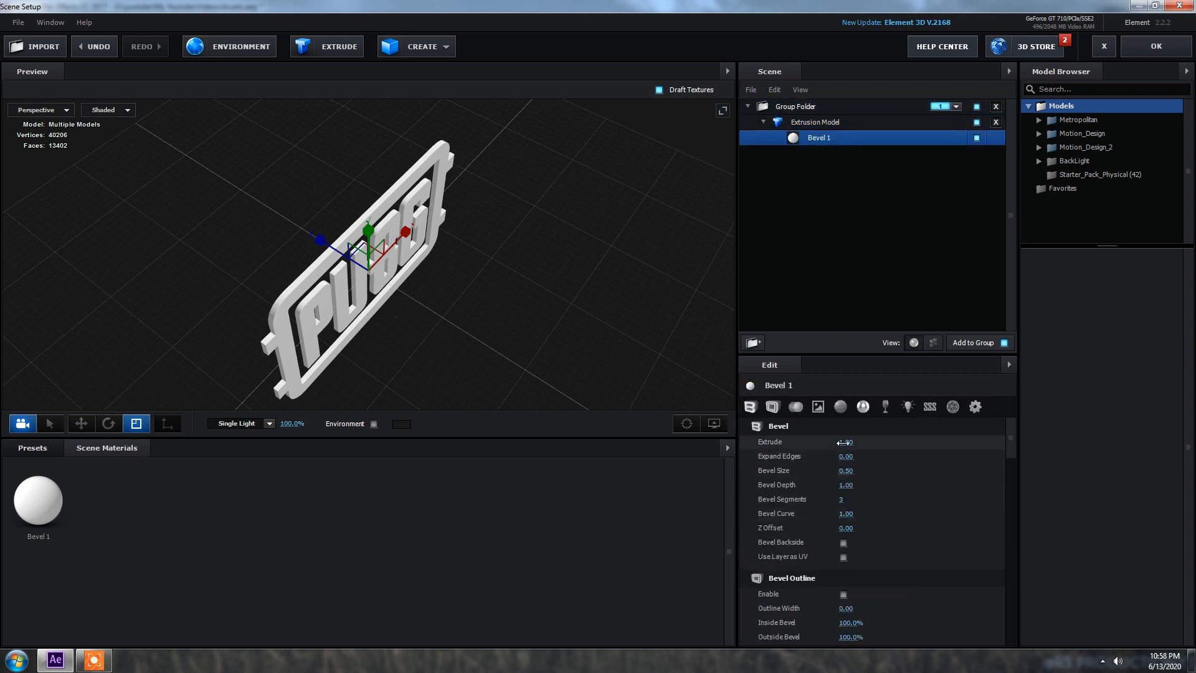
drag(847, 442, 894, 441)
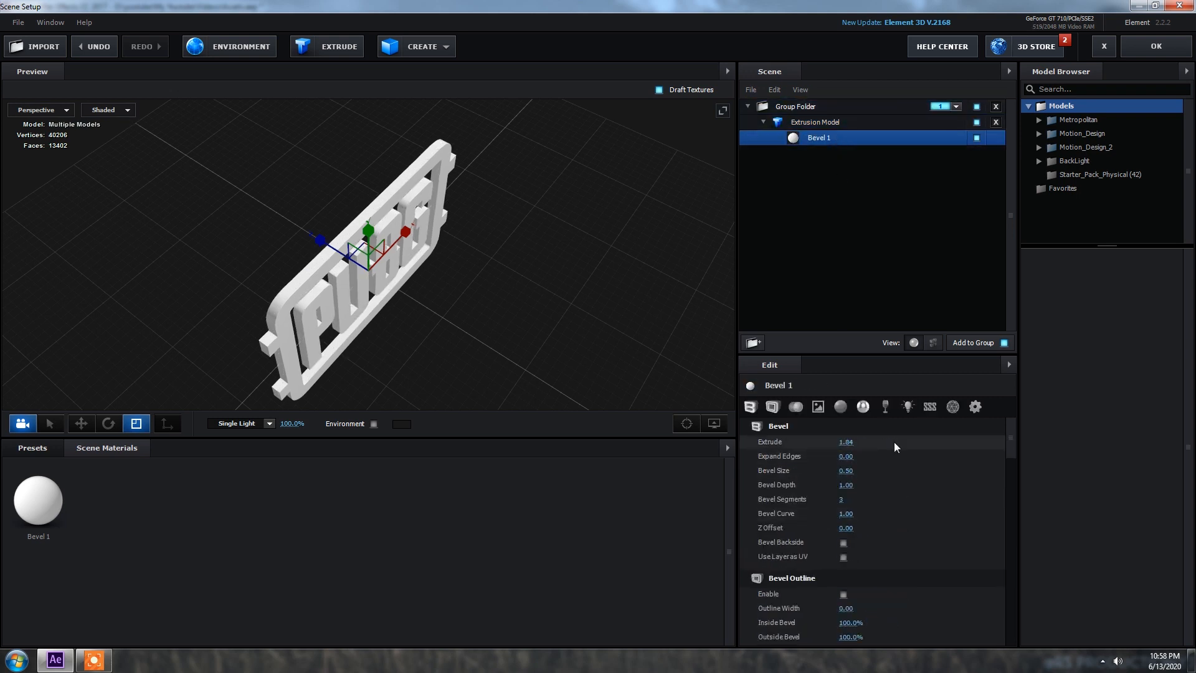
scroll(450, 296, up, 4)
drag(447, 294, 462, 257)
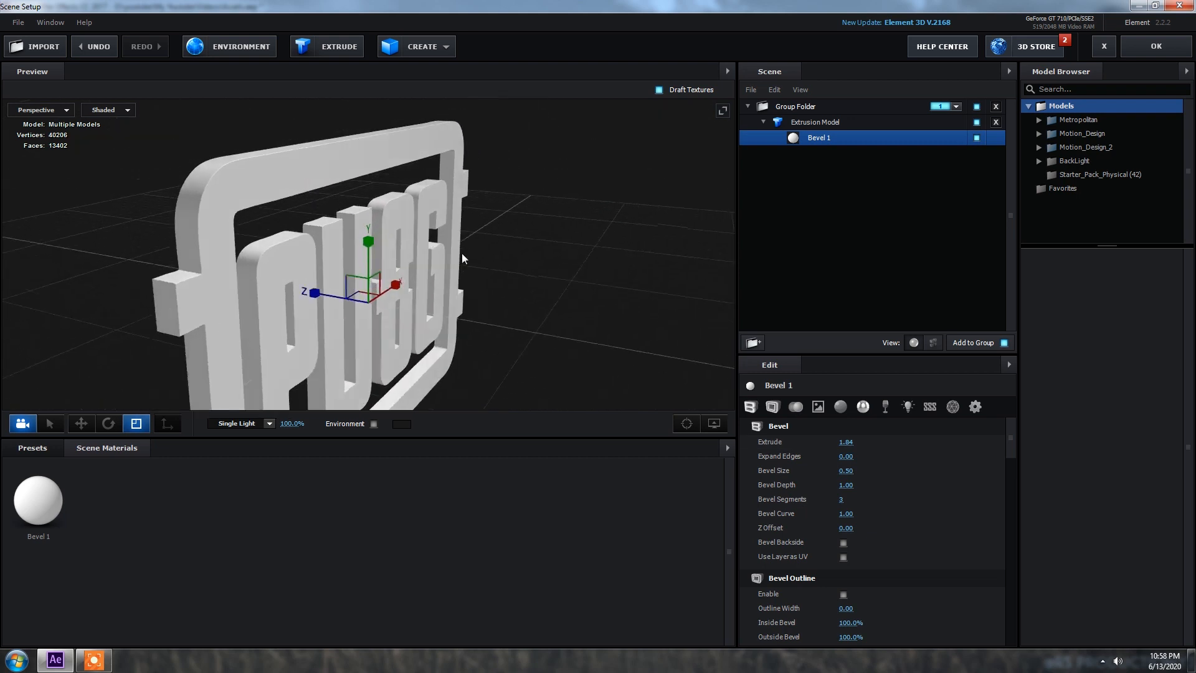
drag(846, 442, 865, 442)
scroll(374, 266, down, 4)
Set the Bevel Size of Bevel 1 to 1.19 for wider edges on the logo model.
scroll(374, 267, up, 4)
drag(131, 231, 212, 266)
scroll(191, 228, up, 1)
drag(219, 207, 294, 213)
scroll(301, 203, up, 2)
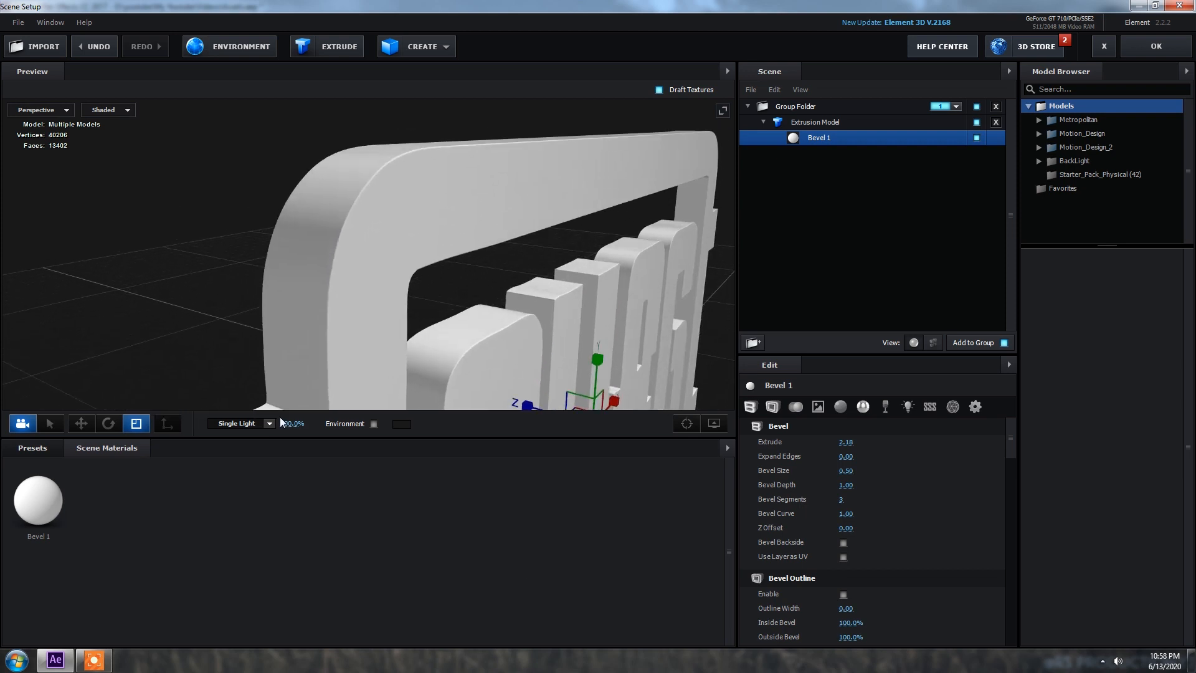
drag(840, 468, 875, 470)
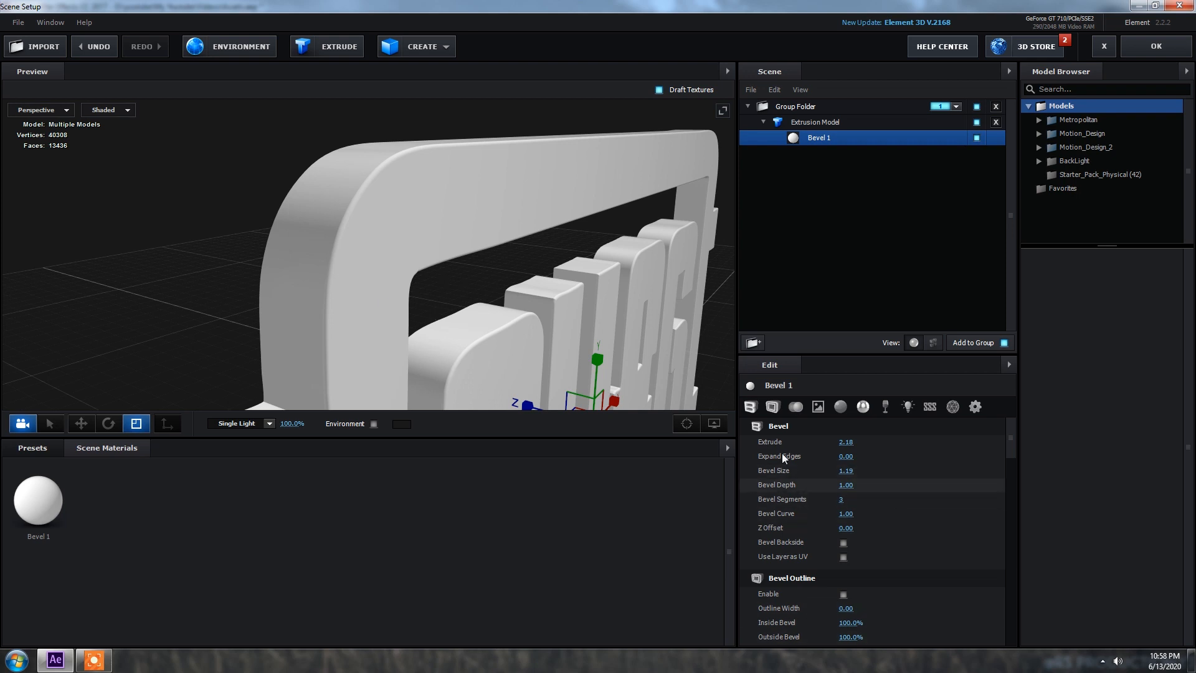
scroll(226, 277, down, 7)
drag(542, 250, 570, 249)
Duplicate the extrusion model and apply the gold_grunge material from the Pro_Shaders Metal presets to the copy's bevel.
click(812, 129)
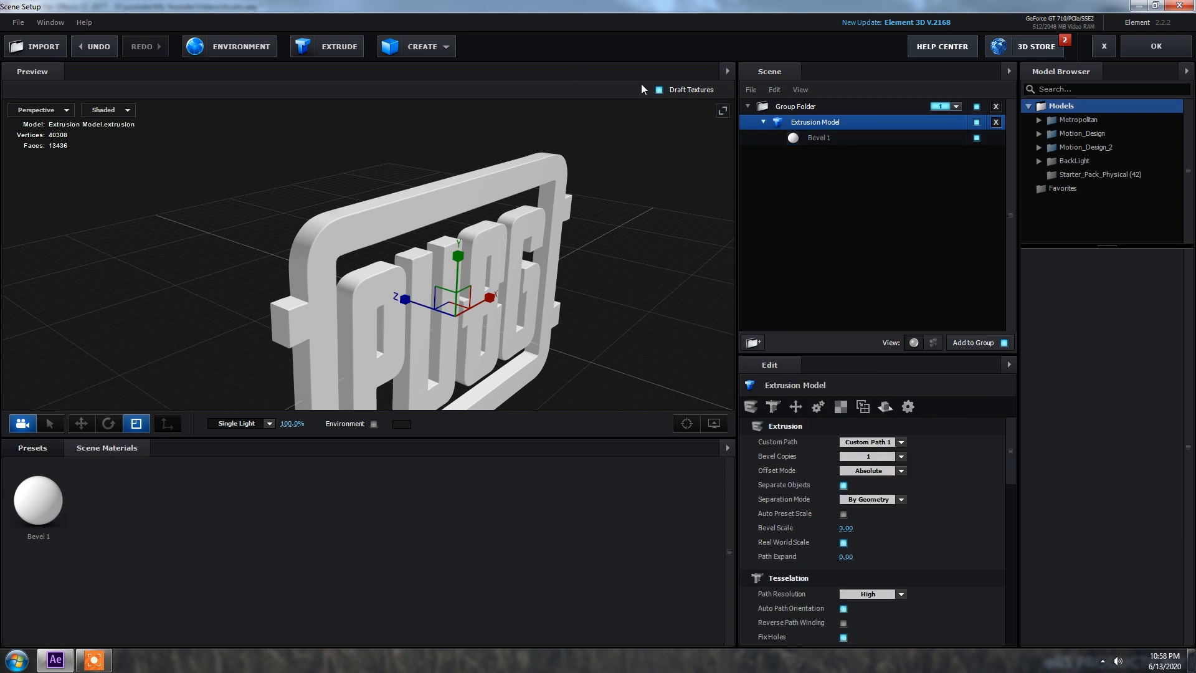
key(ctrl+d)
click(815, 169)
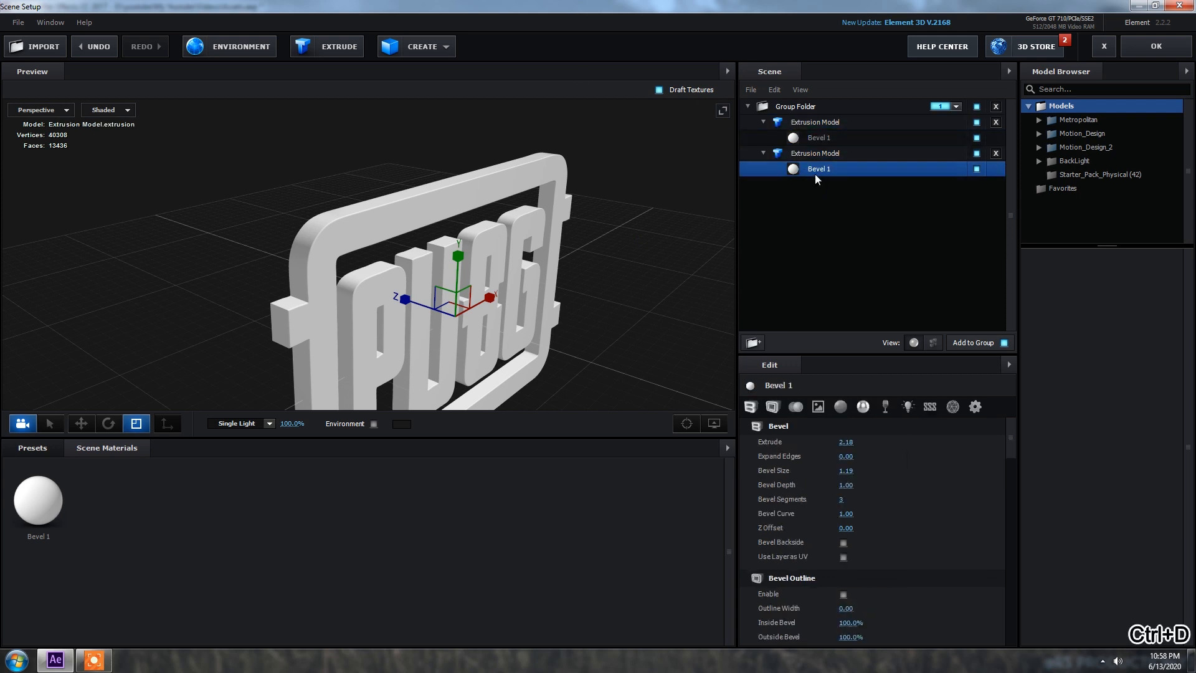
click(53, 447)
double_click(66, 506)
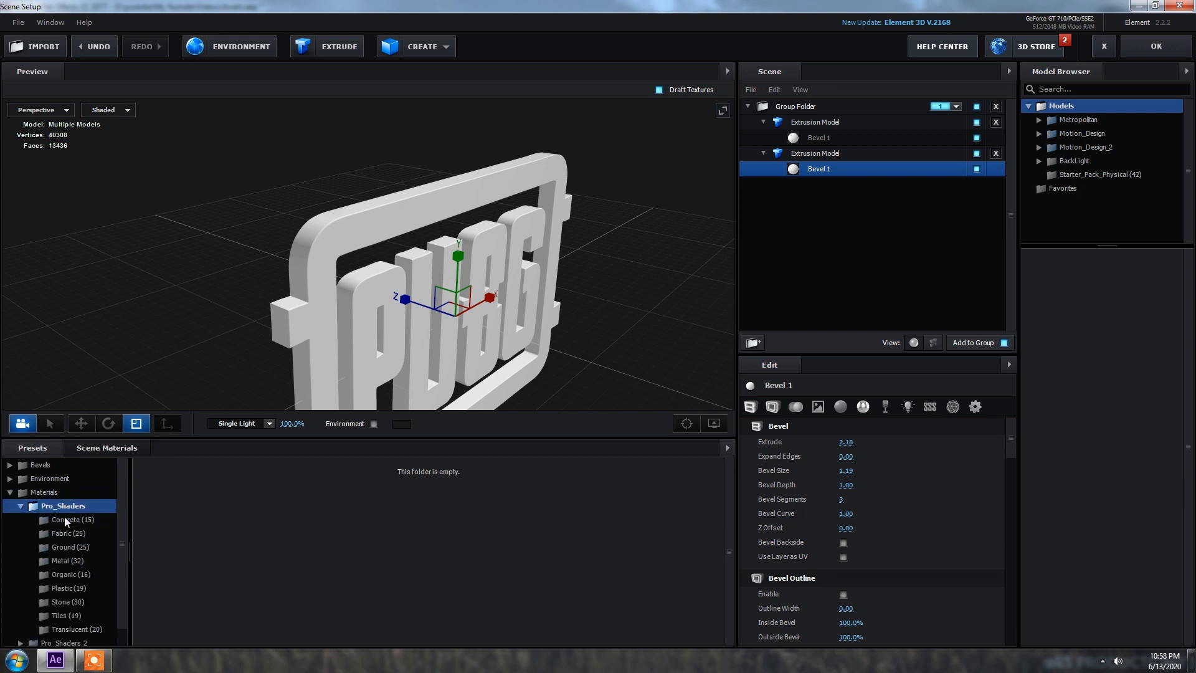
click(76, 562)
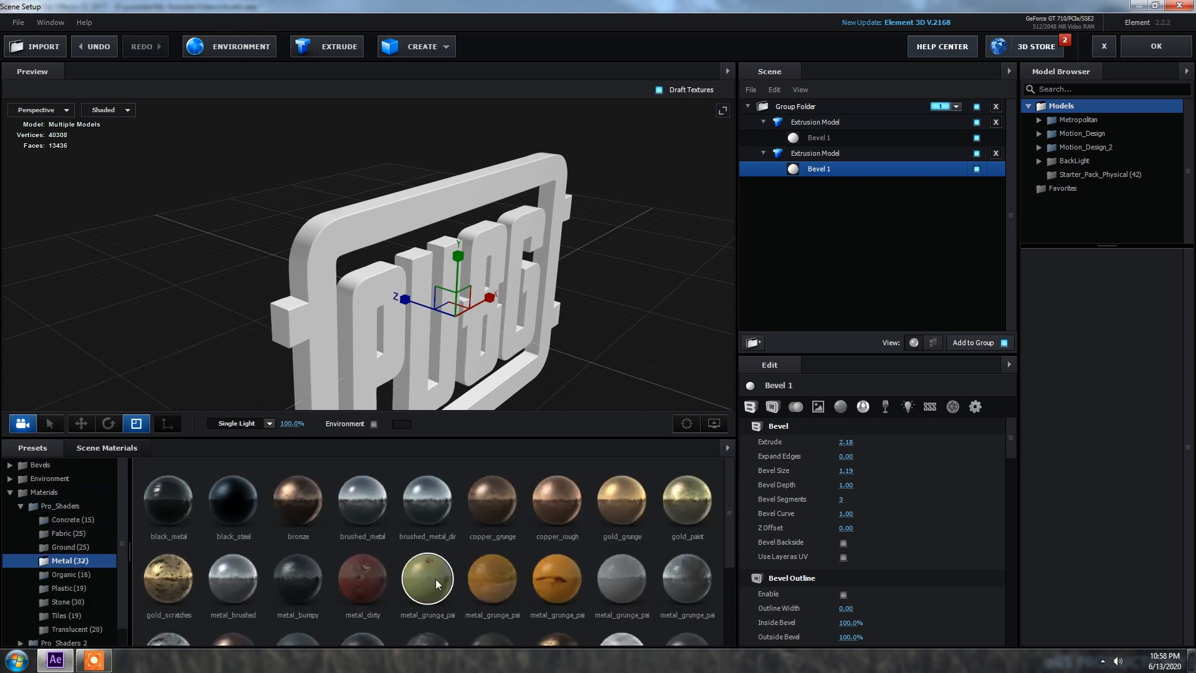
double_click(622, 507)
drag(622, 327, 597, 288)
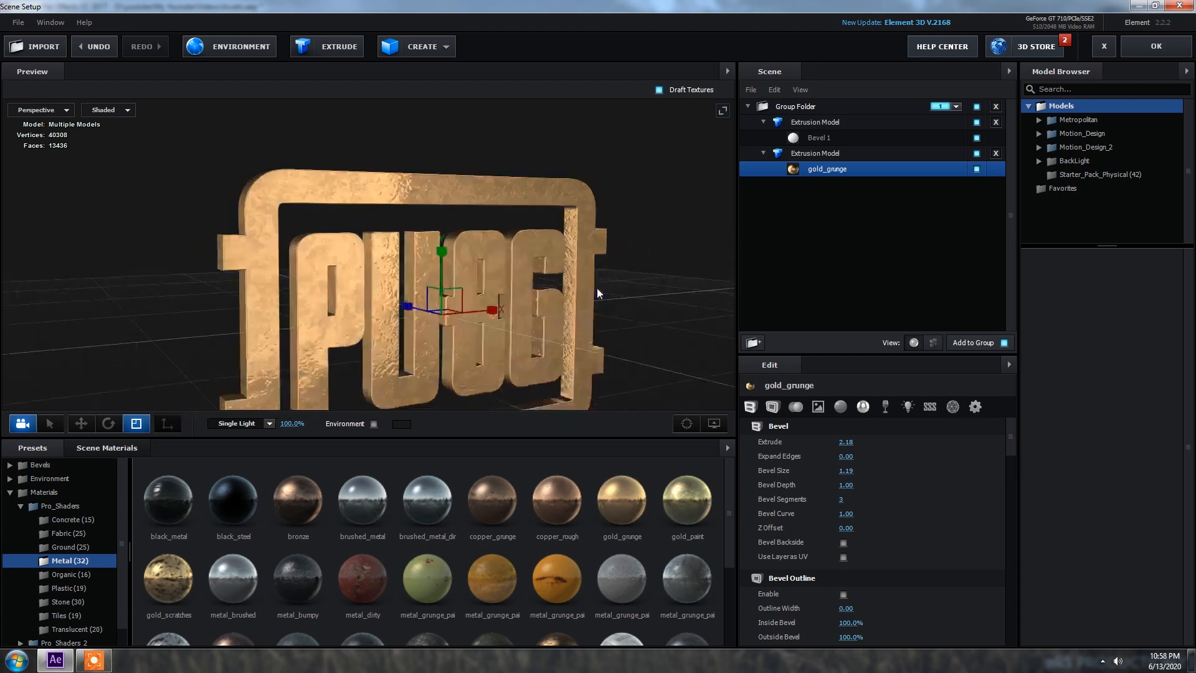
Set the gold_grunge bevel's Extrude to 1.24 and its Expand Edges to 1.99.
drag(846, 442, 874, 455)
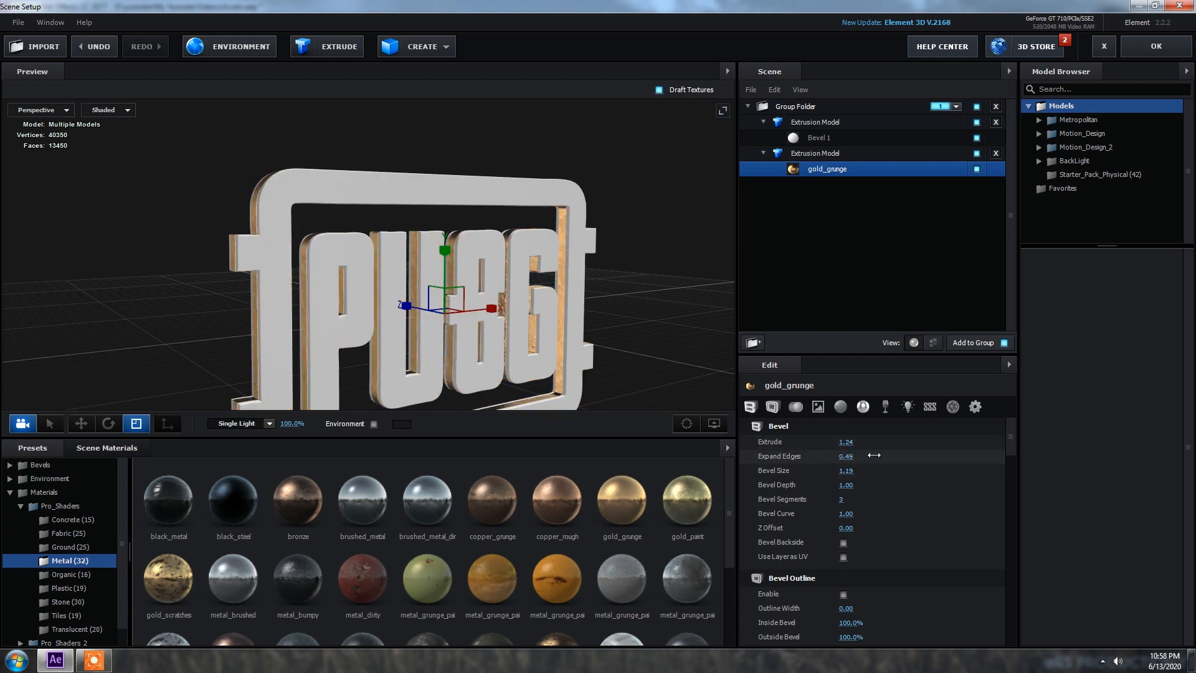
drag(358, 287, 321, 275)
scroll(249, 268, up, 5)
drag(846, 456, 917, 453)
scroll(284, 235, up, 4)
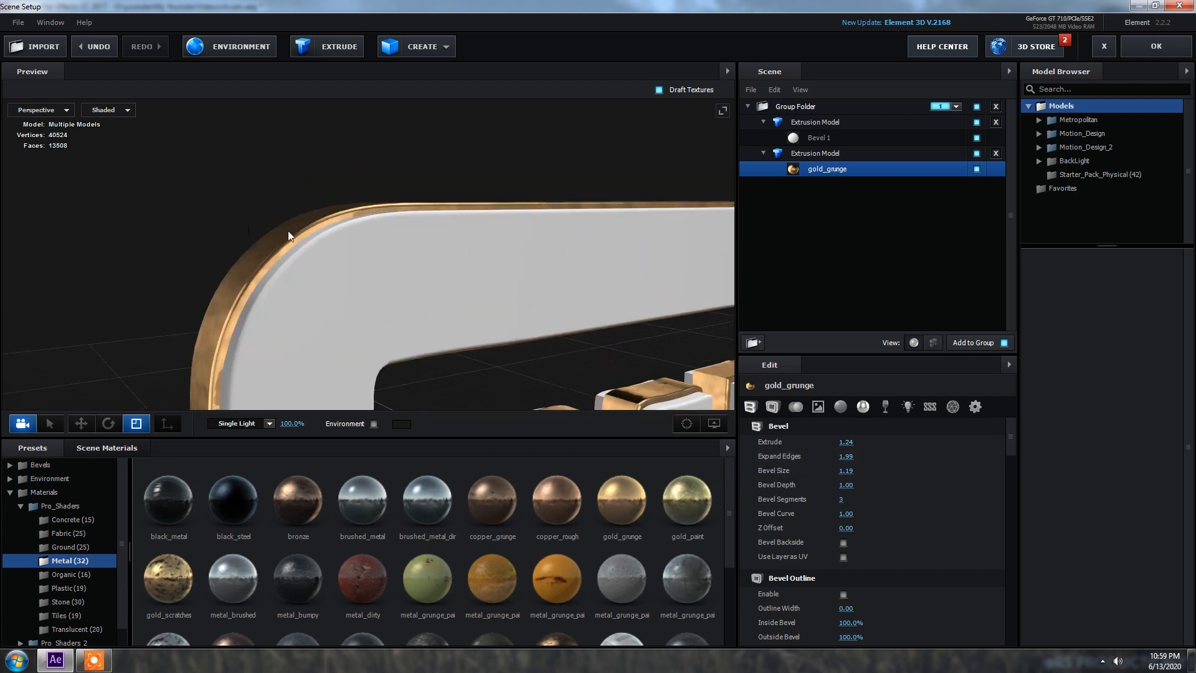
Set the gold_grunge bevel's Bevel Size to 1.12 and its Bevel Depth to 0.37.
drag(288, 234, 296, 234)
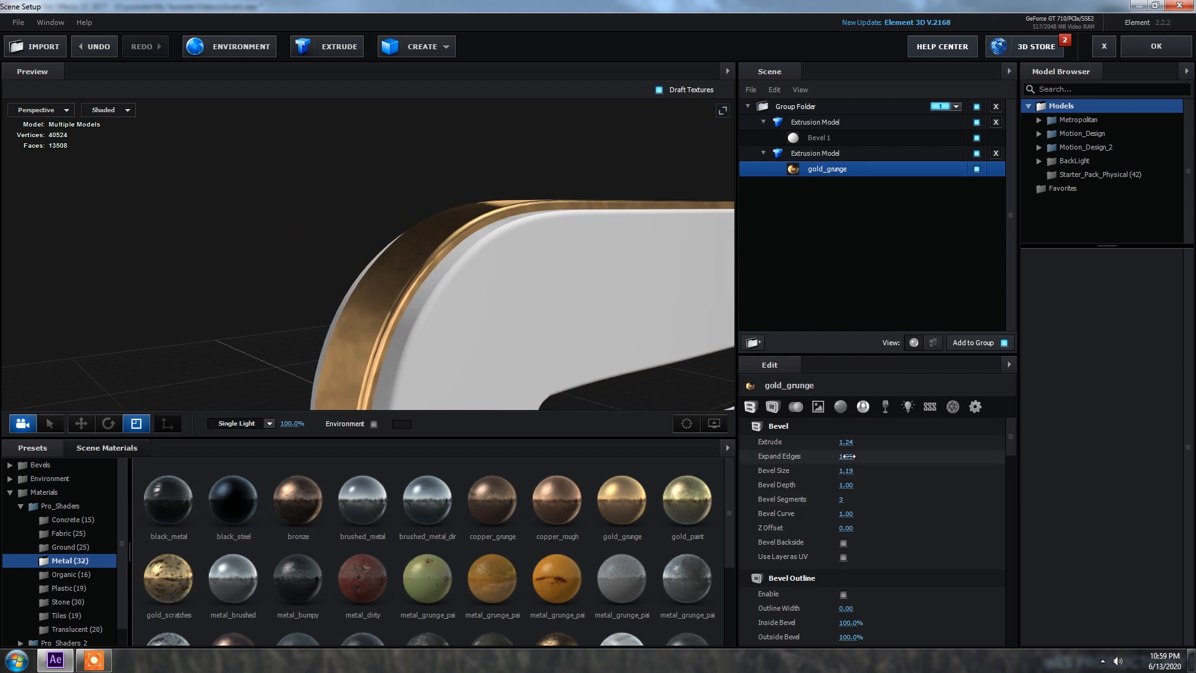
drag(820, 472, 799, 484)
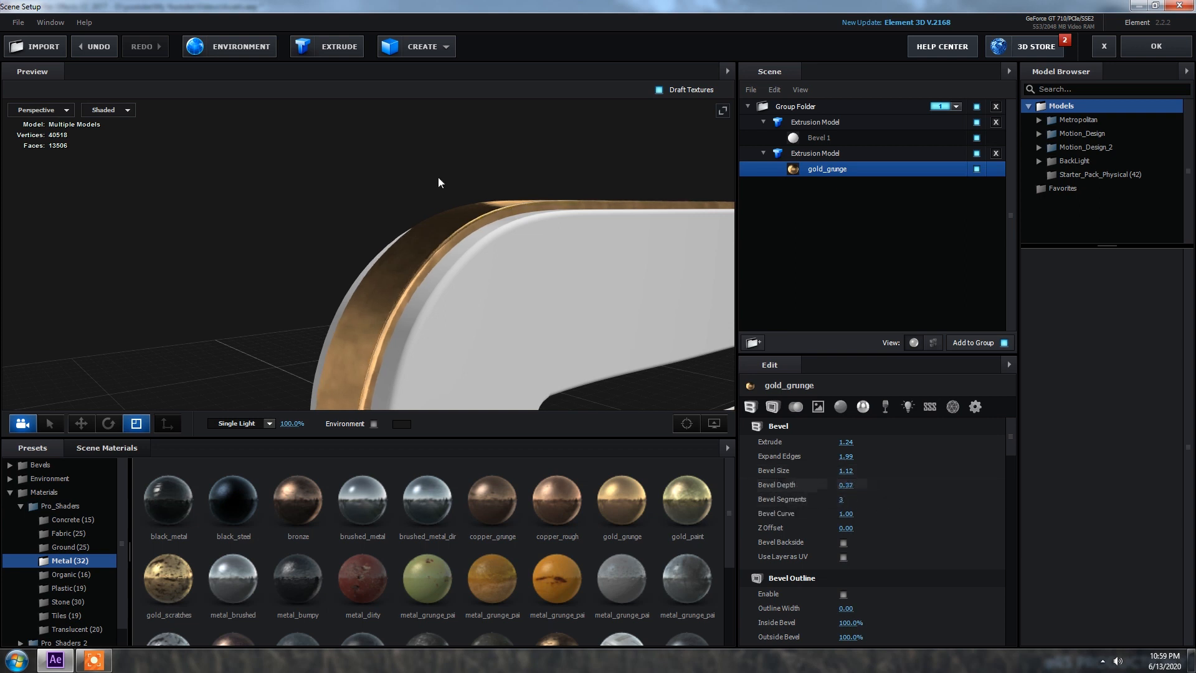
Nudge the gold_grunge model along the Z axis and set its bevel Extrude to 0.60.
scroll(439, 181, down, 5)
drag(439, 181, 472, 181)
scroll(472, 180, down, 5)
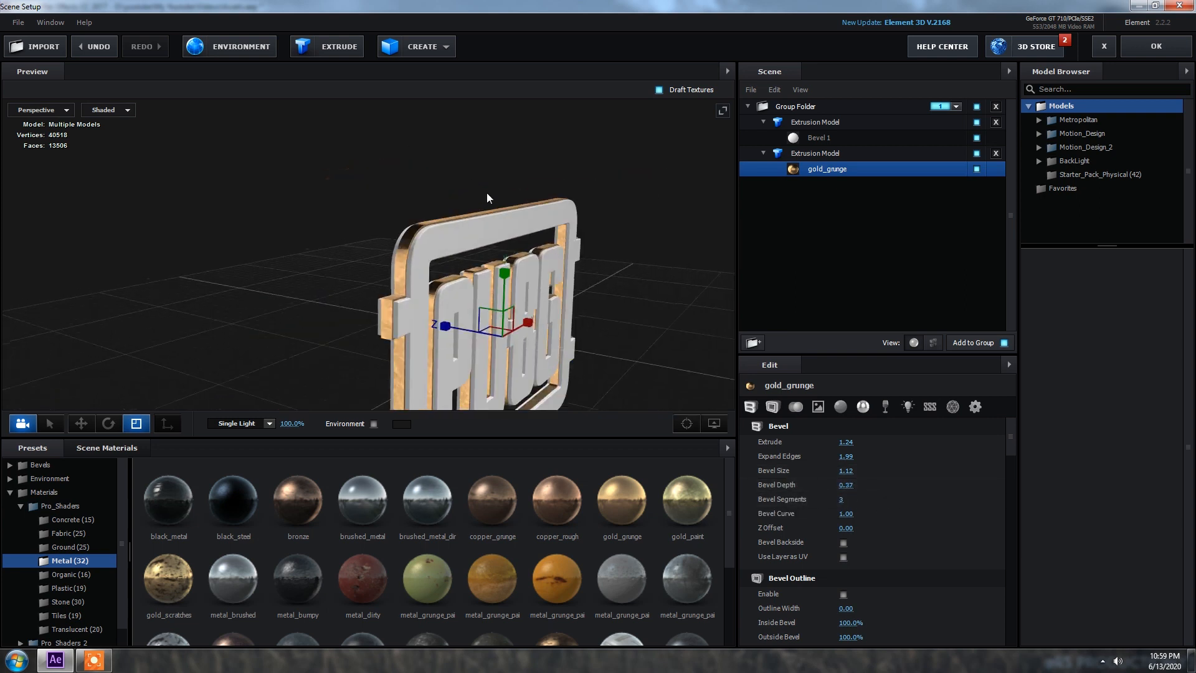
key(w)
drag(447, 331, 451, 327)
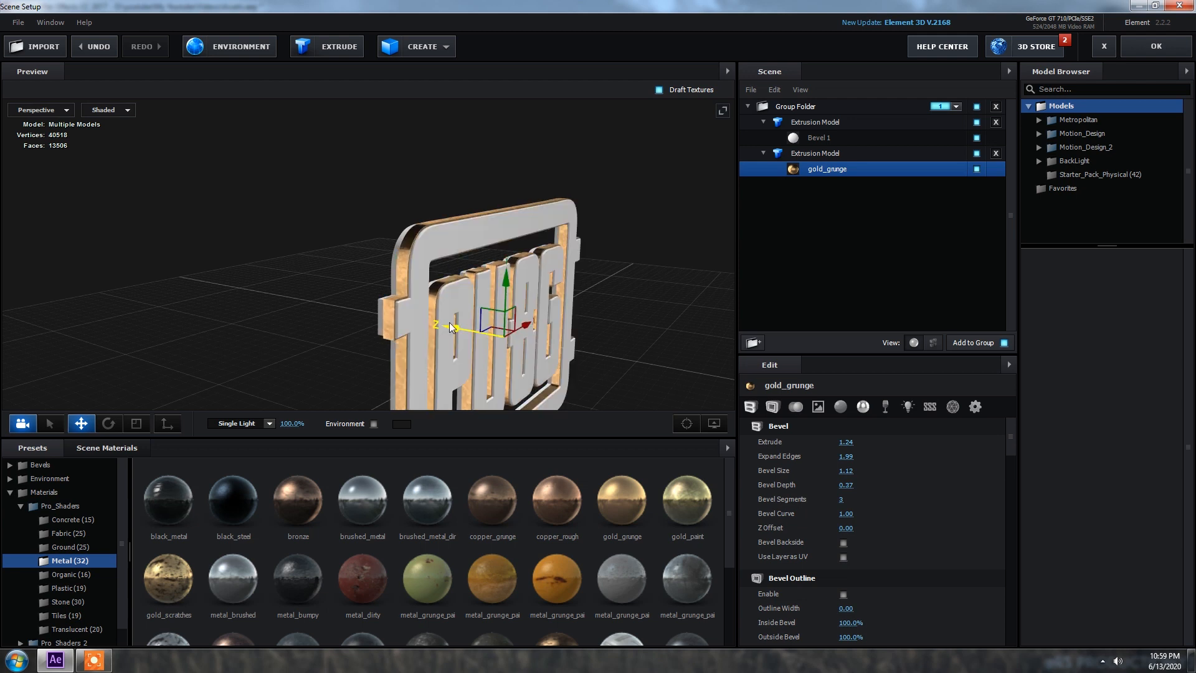
drag(618, 221, 289, 211)
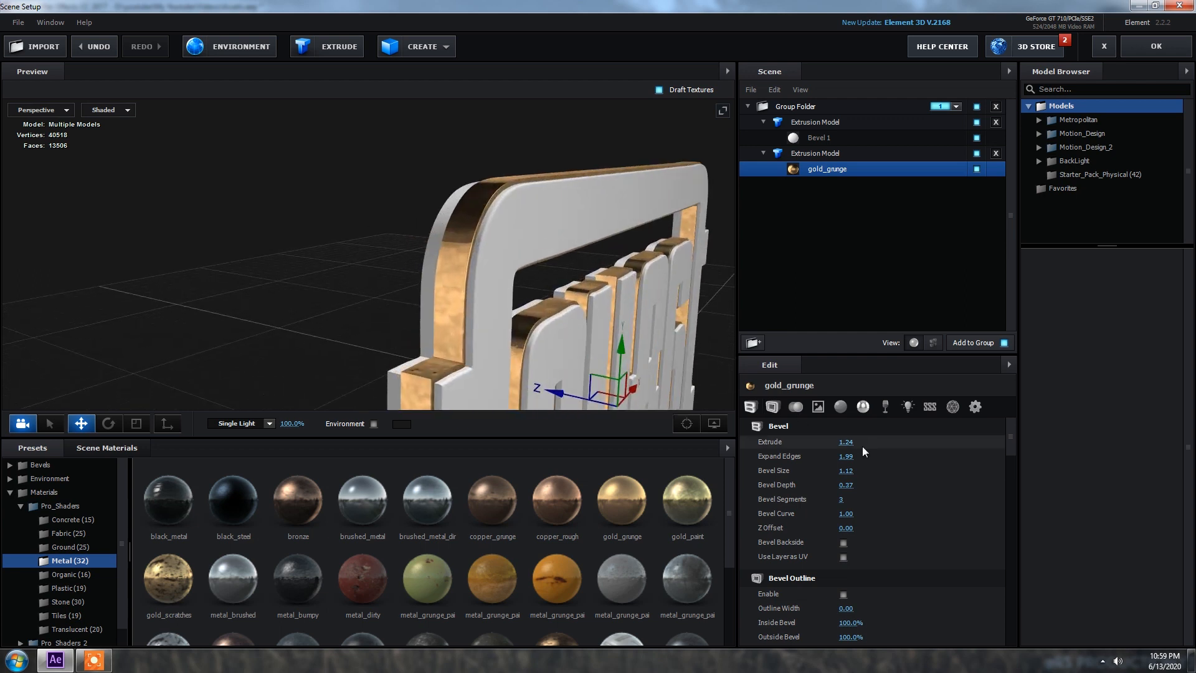
drag(832, 442, 563, 392)
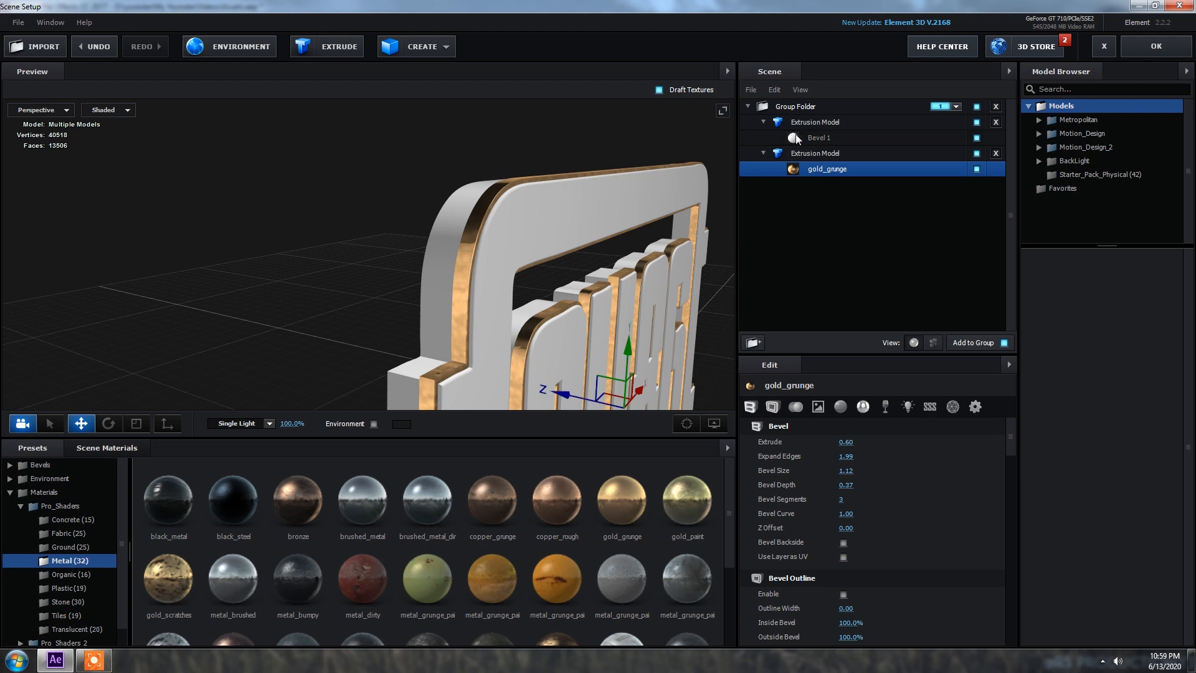
Duplicate the gold_grunge extrusion model and shift the copy along positive Z toward the back of the logo.
click(819, 156)
key(ctrl+d)
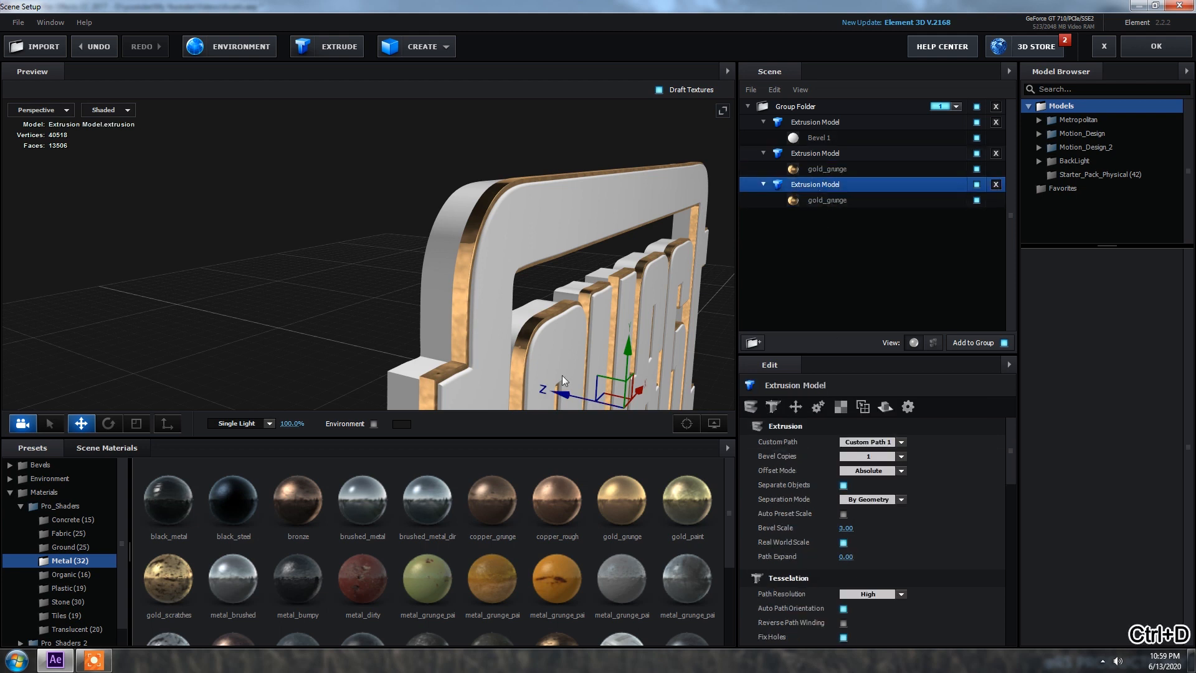
drag(564, 395, 542, 391)
drag(291, 290, 271, 273)
scroll(285, 288, down, 3)
Set the Diffuse Color of the Bevel 1 material to golden orange, C98F20.
click(822, 138)
scroll(861, 598, down, 10)
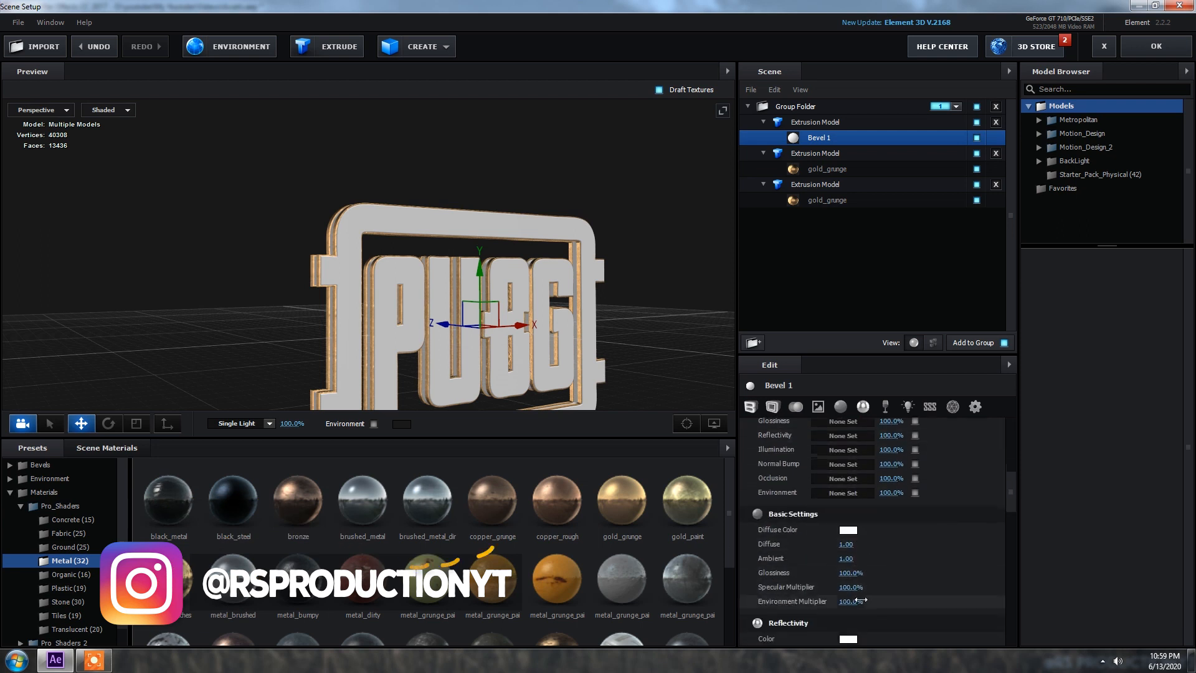
click(848, 530)
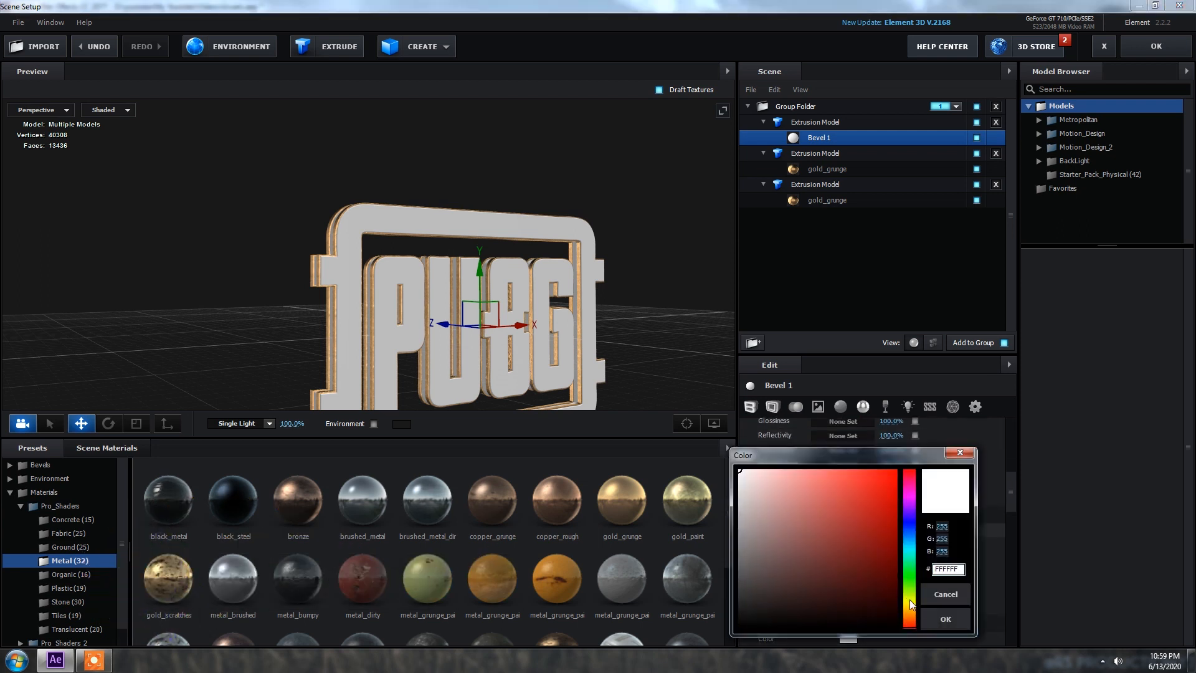
drag(910, 603, 910, 616)
mouse_move(887, 519)
mouse_down()
mouse_move(884, 444)
mouse_move(872, 502)
mouse_up()
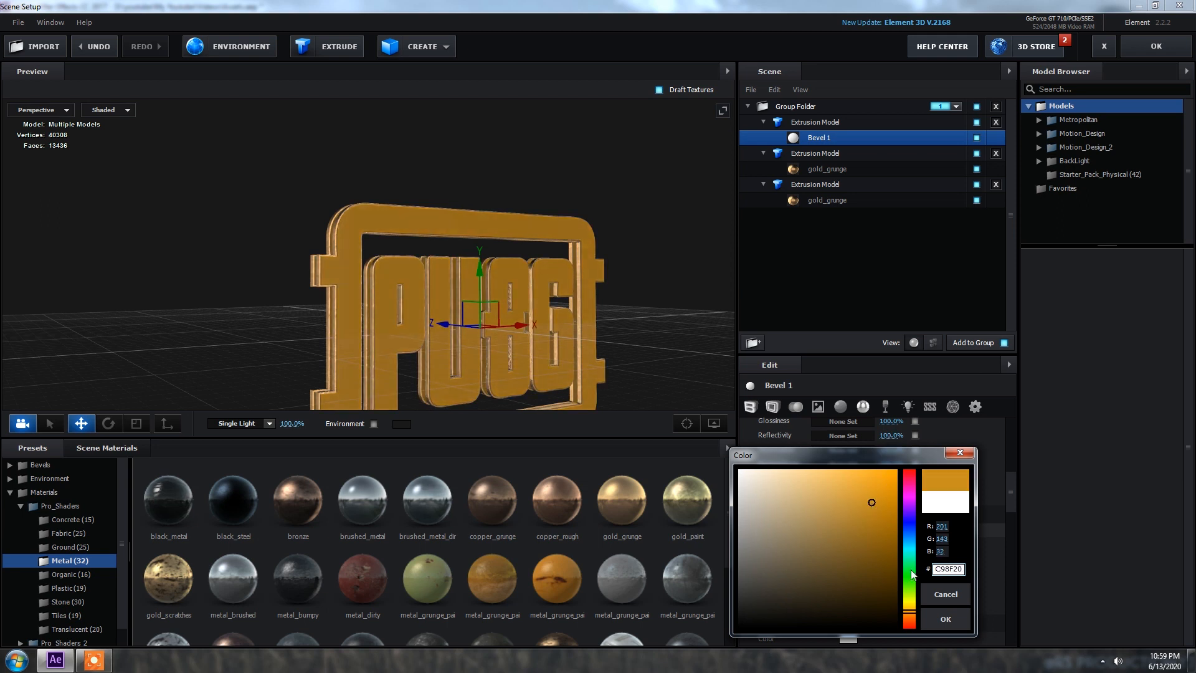
click(951, 623)
Set the Bevel 1 material's Reflectivity intensity to 68% and its reflectivity color to orange, FF9306.
drag(272, 195, 203, 221)
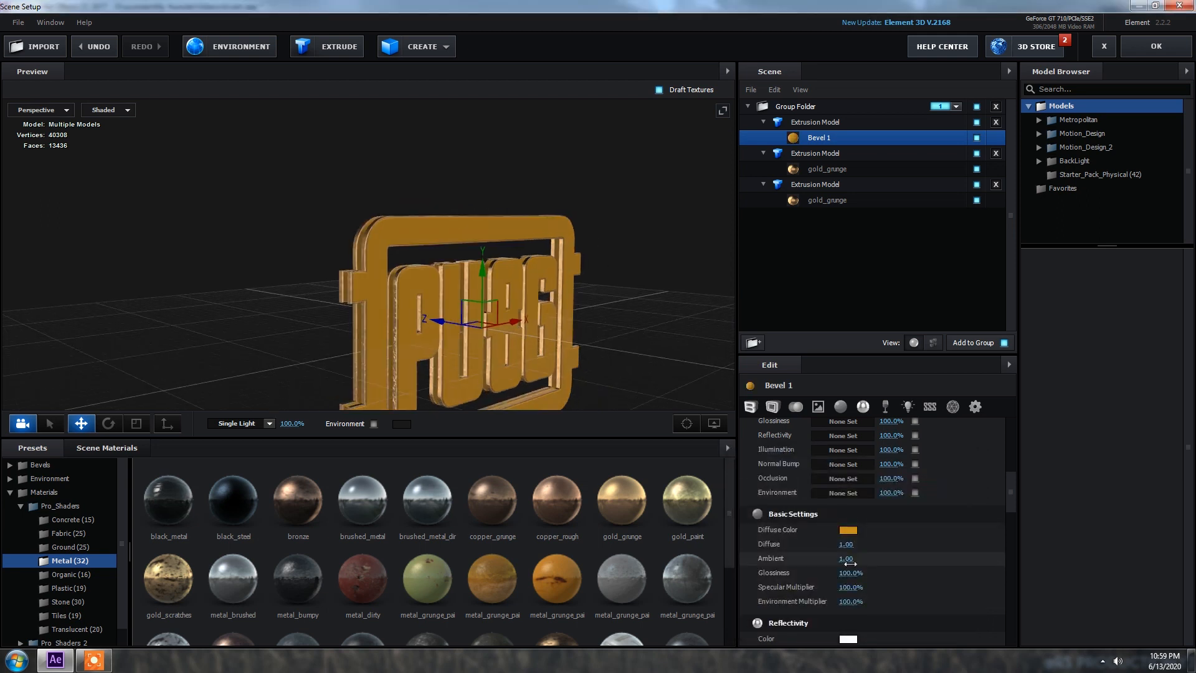
scroll(868, 574, down, 1)
scroll(869, 577, down, 1)
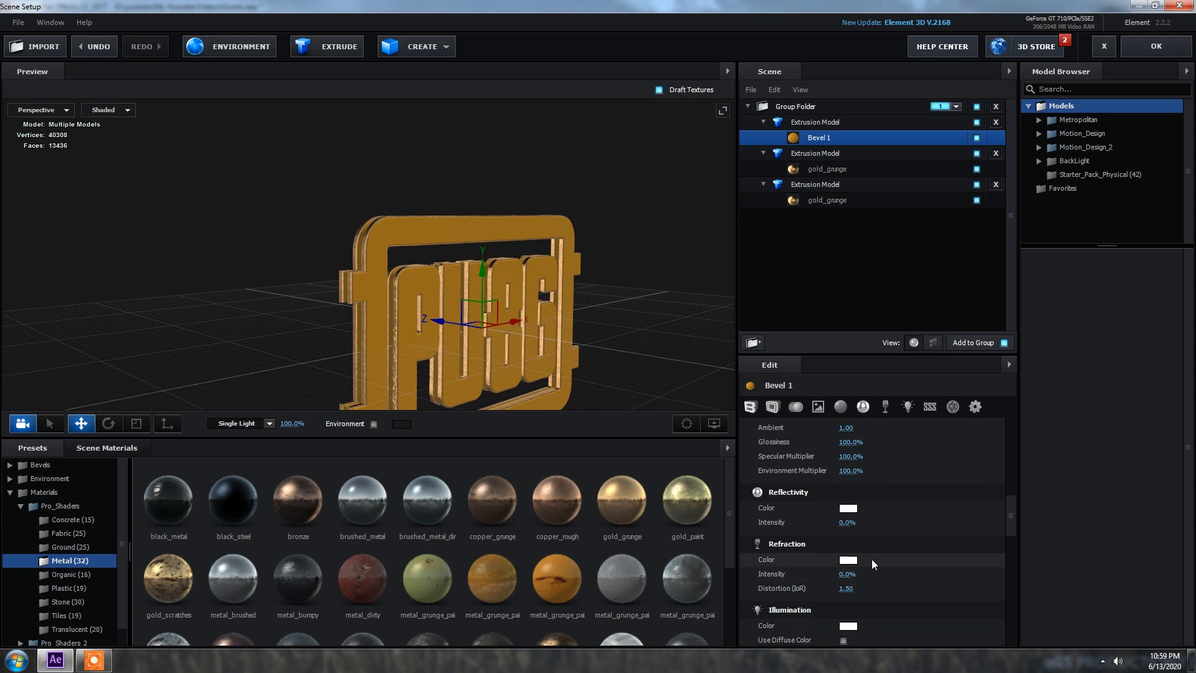
drag(845, 523, 644, 258)
click(848, 508)
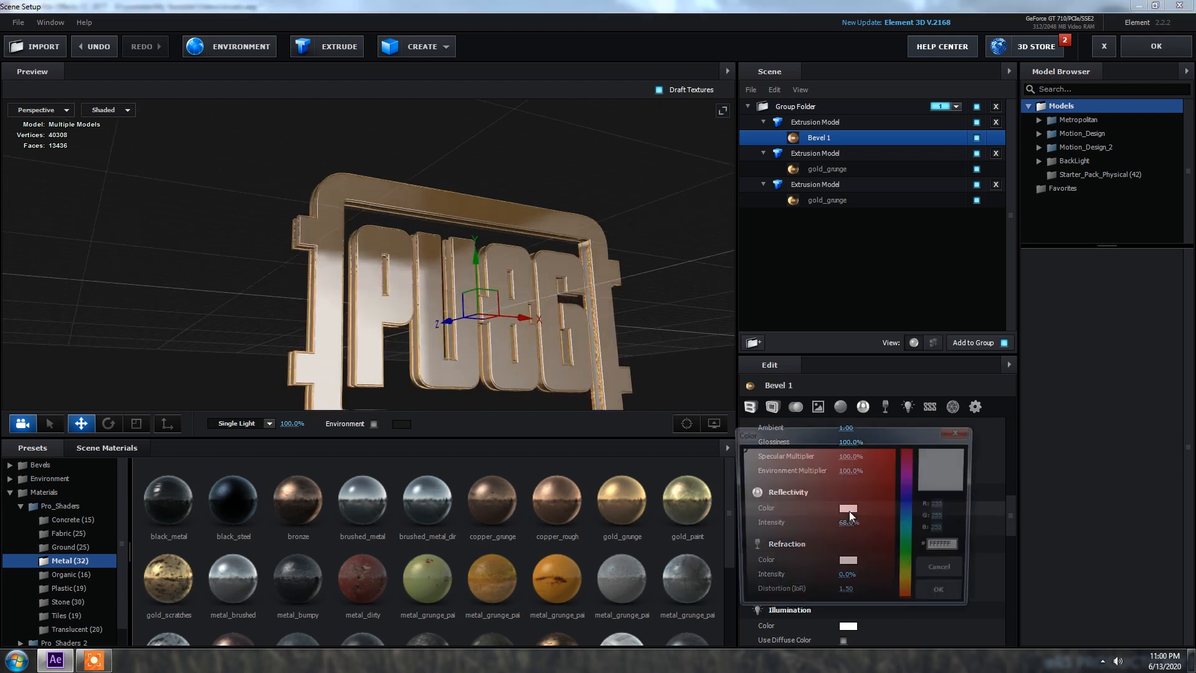
click(910, 595)
click(894, 447)
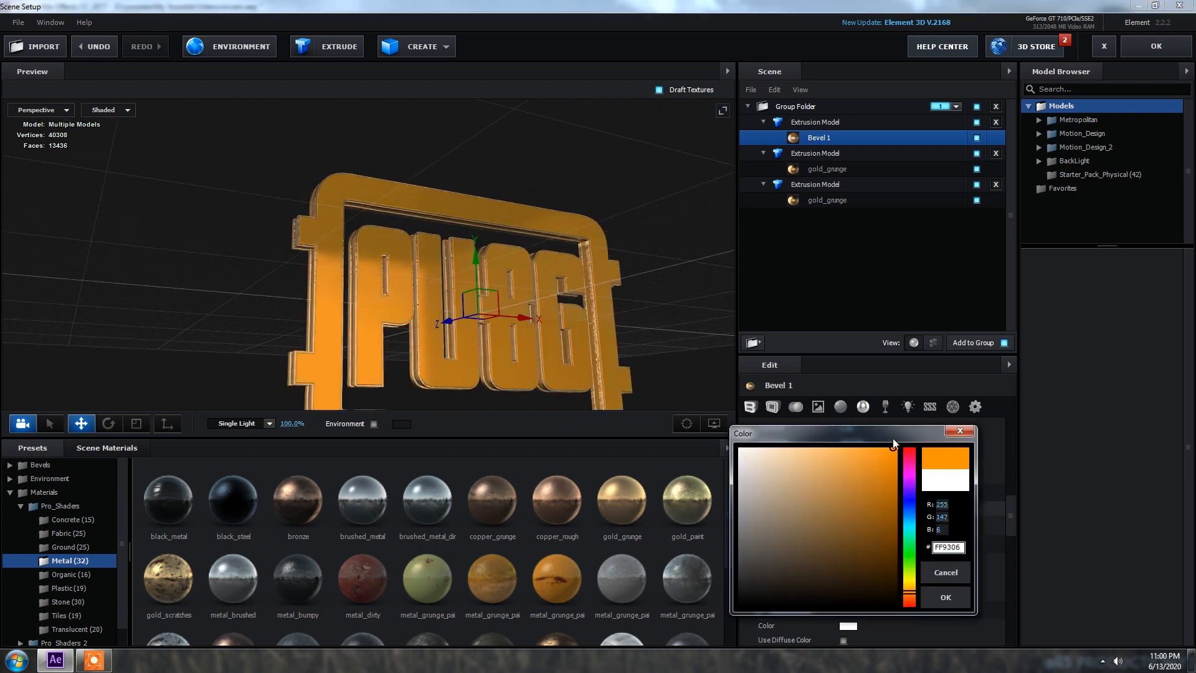
click(945, 597)
drag(477, 182, 492, 213)
Set the Diffuse Color of the rearmost gold_grunge material to dark brown, 301A10.
click(828, 200)
scroll(894, 518, down, 5)
scroll(894, 519, down, 3)
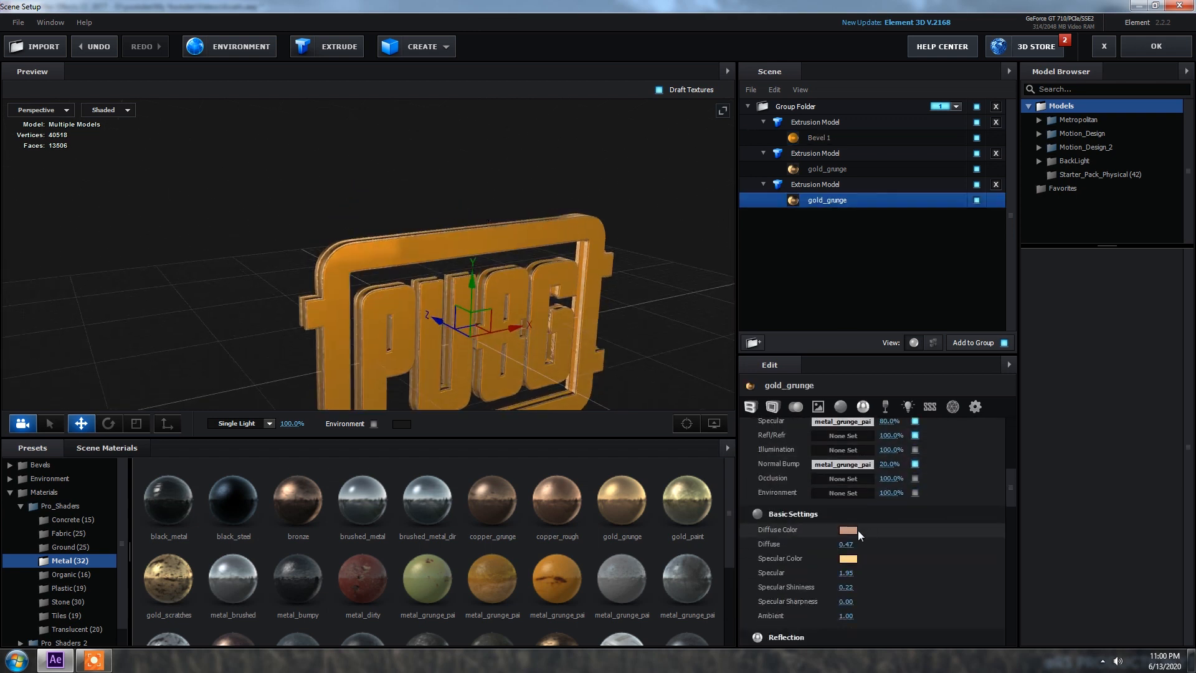
click(848, 531)
drag(811, 517, 843, 600)
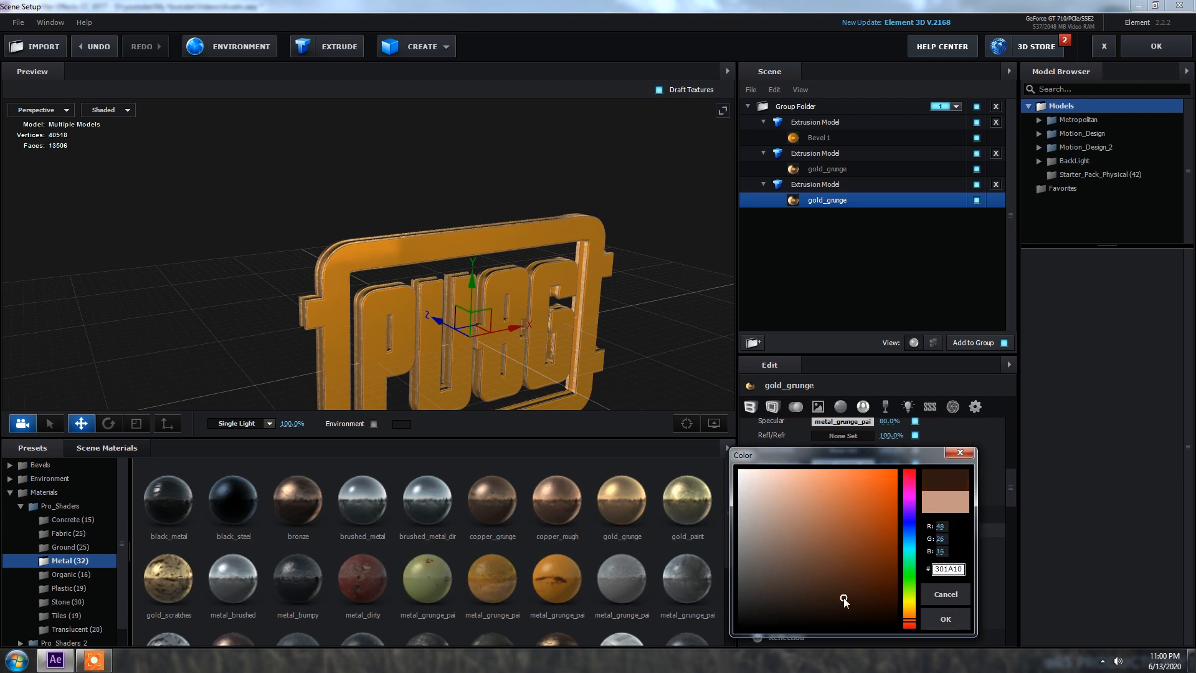
click(945, 619)
Change the Specular Color of the rearmost gold_grunge material to a darker shade.
scroll(872, 542, down, 1)
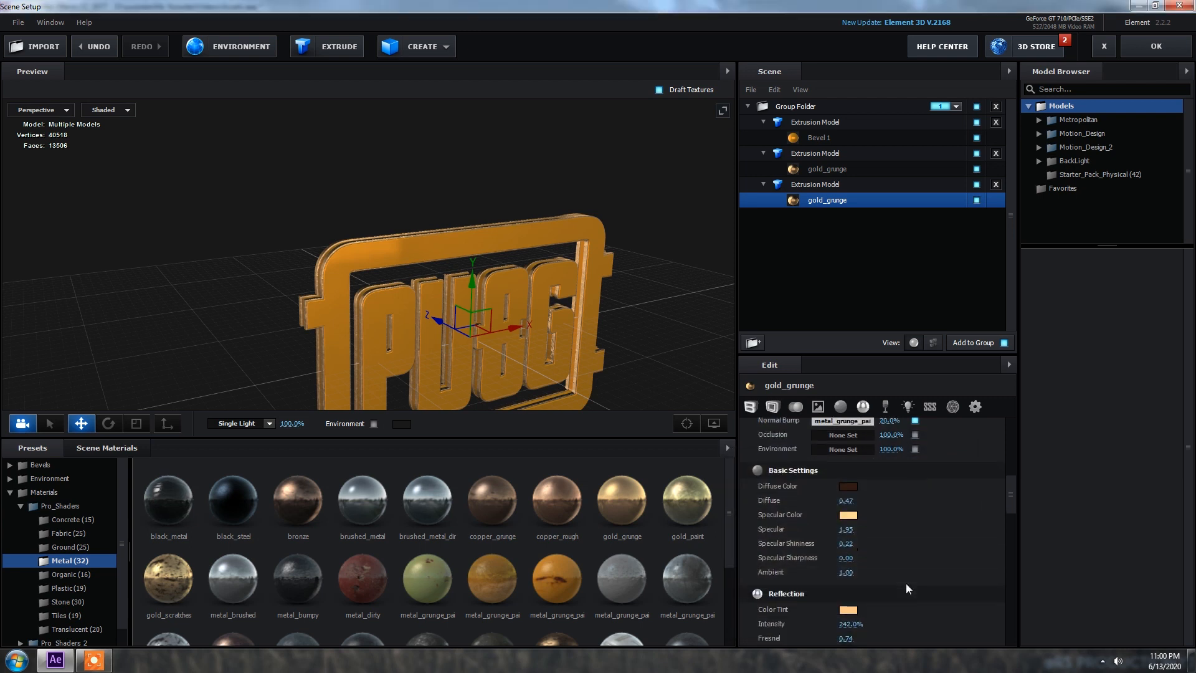
click(848, 515)
click(846, 576)
click(945, 617)
Change the Reflection Color Tint of the rearmost gold_grunge material to a brownish orange.
scroll(930, 598, down, 1)
scroll(929, 599, down, 3)
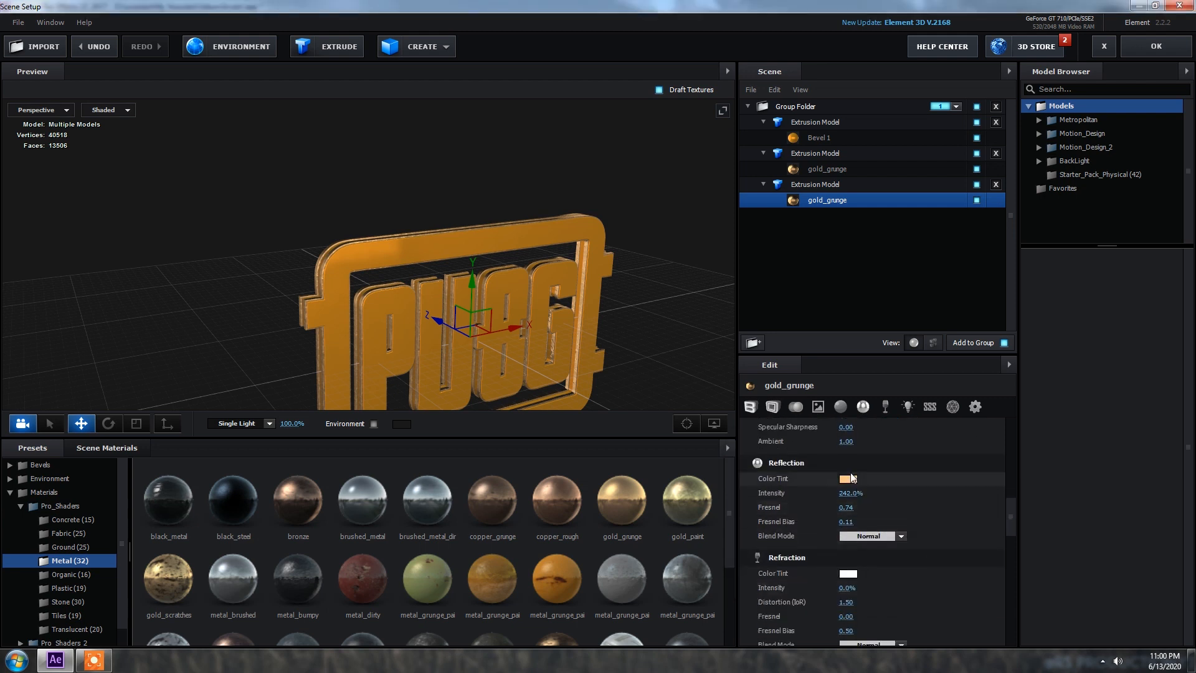
click(848, 479)
click(853, 540)
mouse_move(853, 540)
mouse_down()
mouse_move(864, 439)
mouse_move(853, 472)
mouse_up()
click(945, 567)
drag(523, 236, 816, 243)
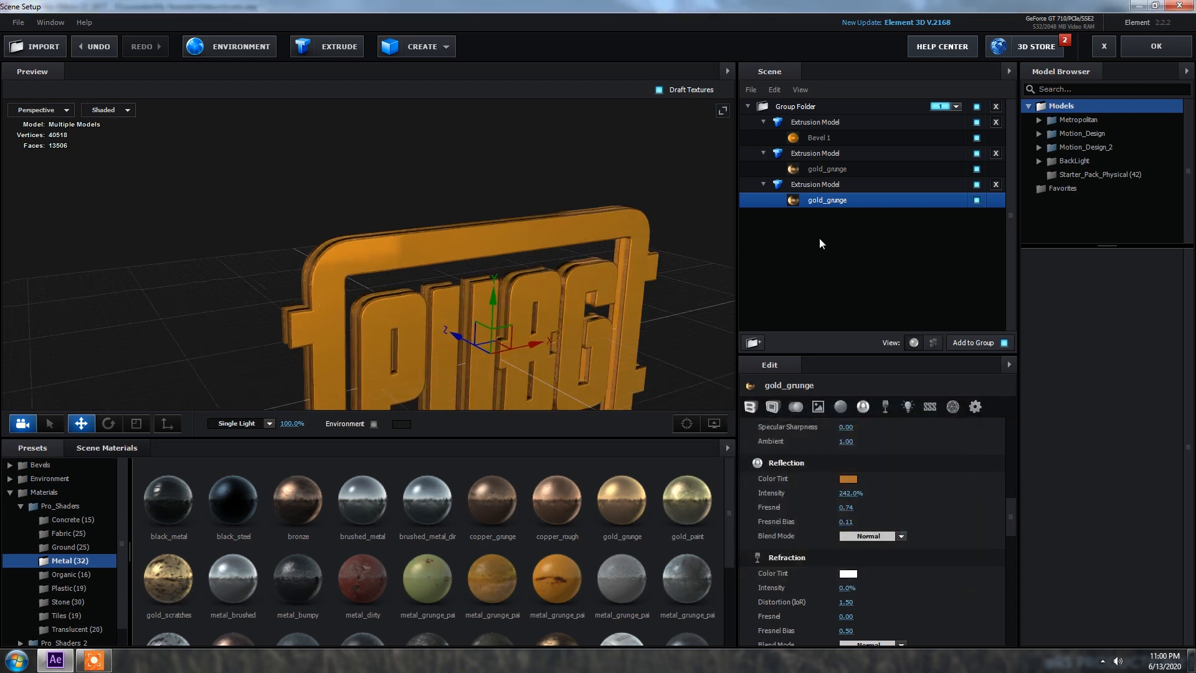
Lighten the Bevel 1 material's reflectivity color to a paler orange, FFB658.
click(805, 138)
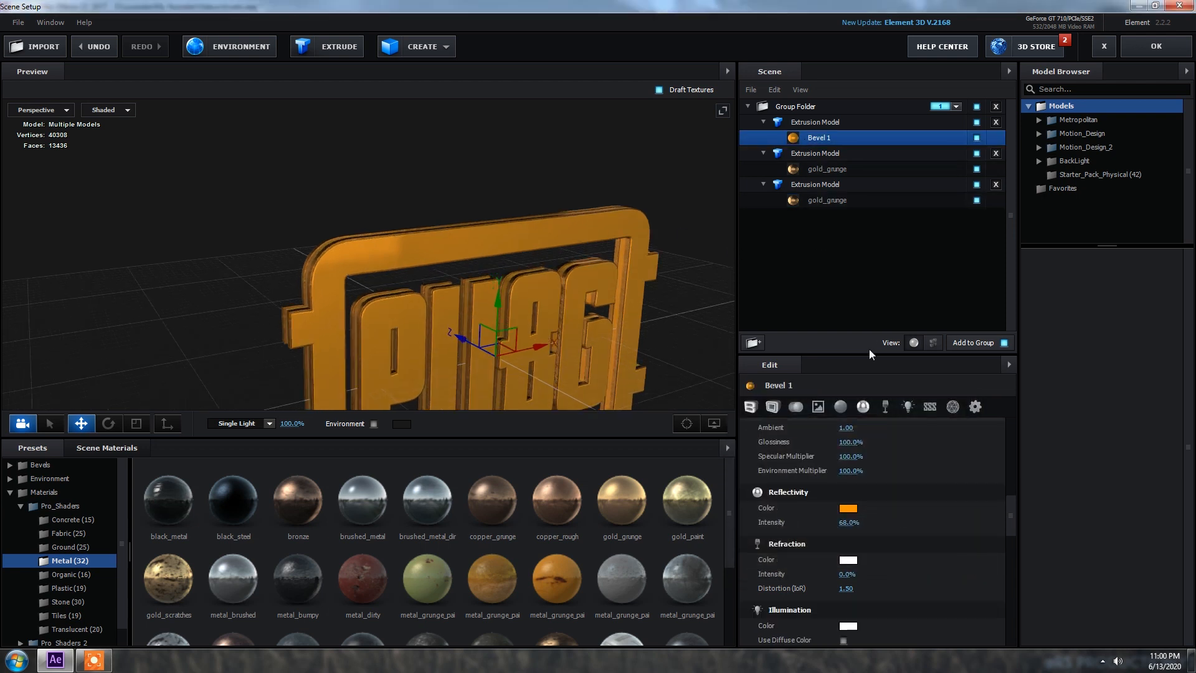
click(847, 509)
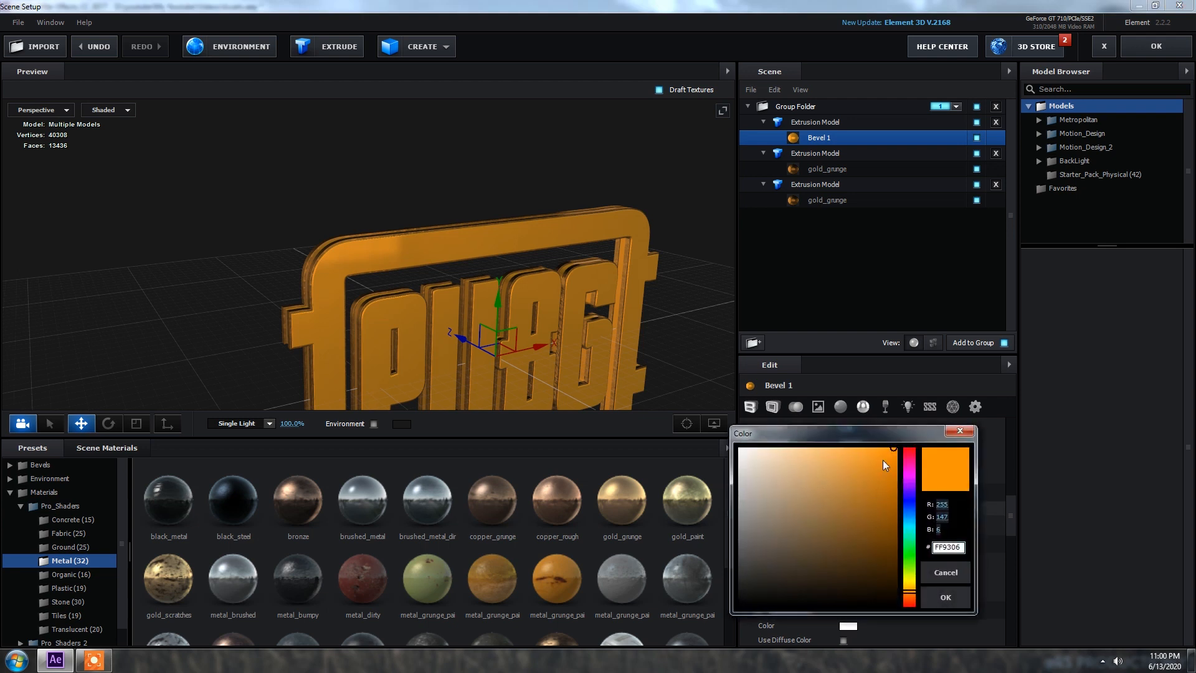
click(822, 443)
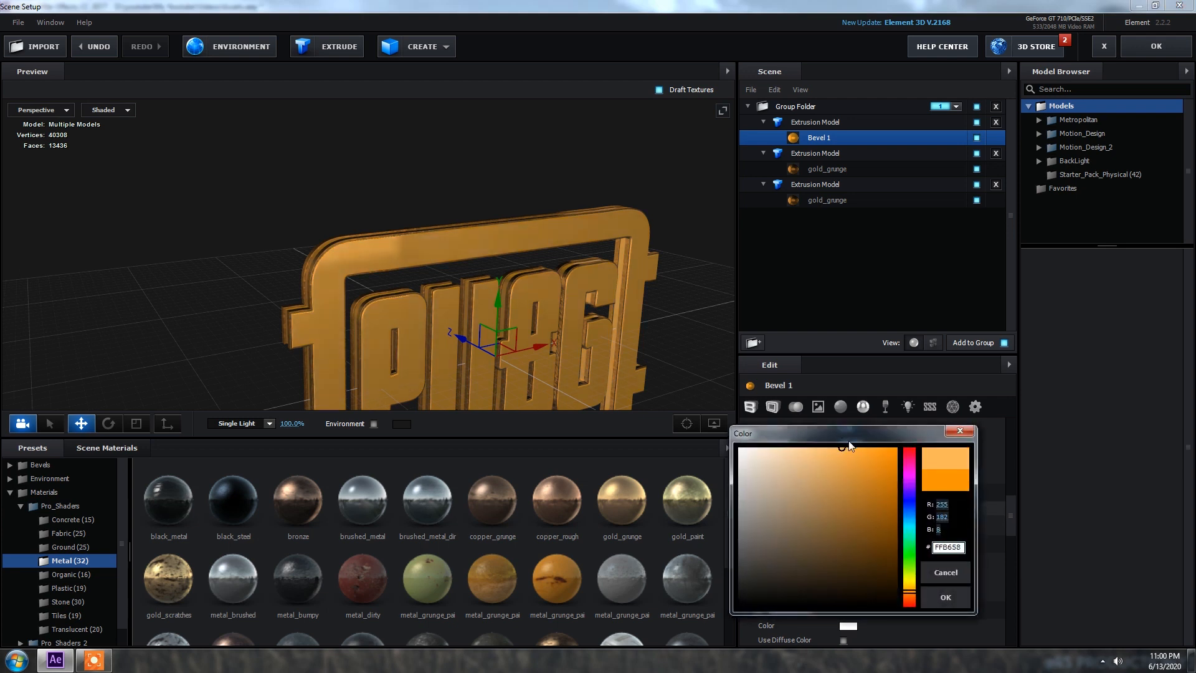
click(944, 596)
scroll(436, 172, down, 5)
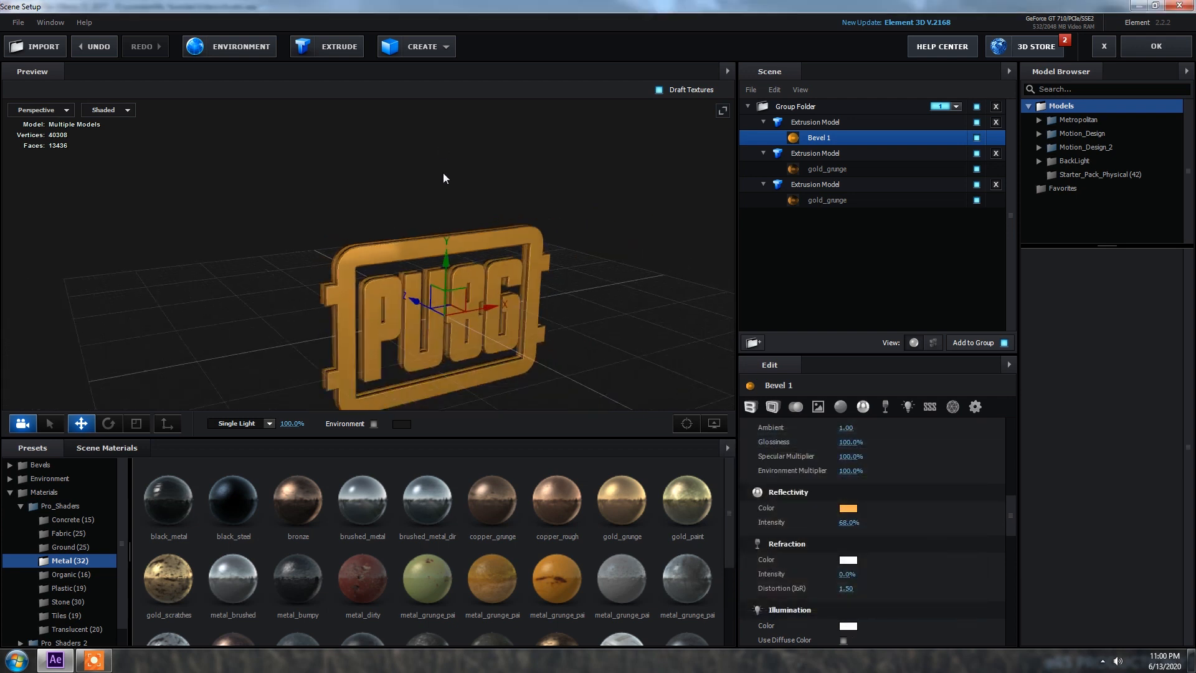
mouse_move(444, 162)
mouse_down()
mouse_move(402, 162)
mouse_move(438, 155)
mouse_up()
click(411, 48)
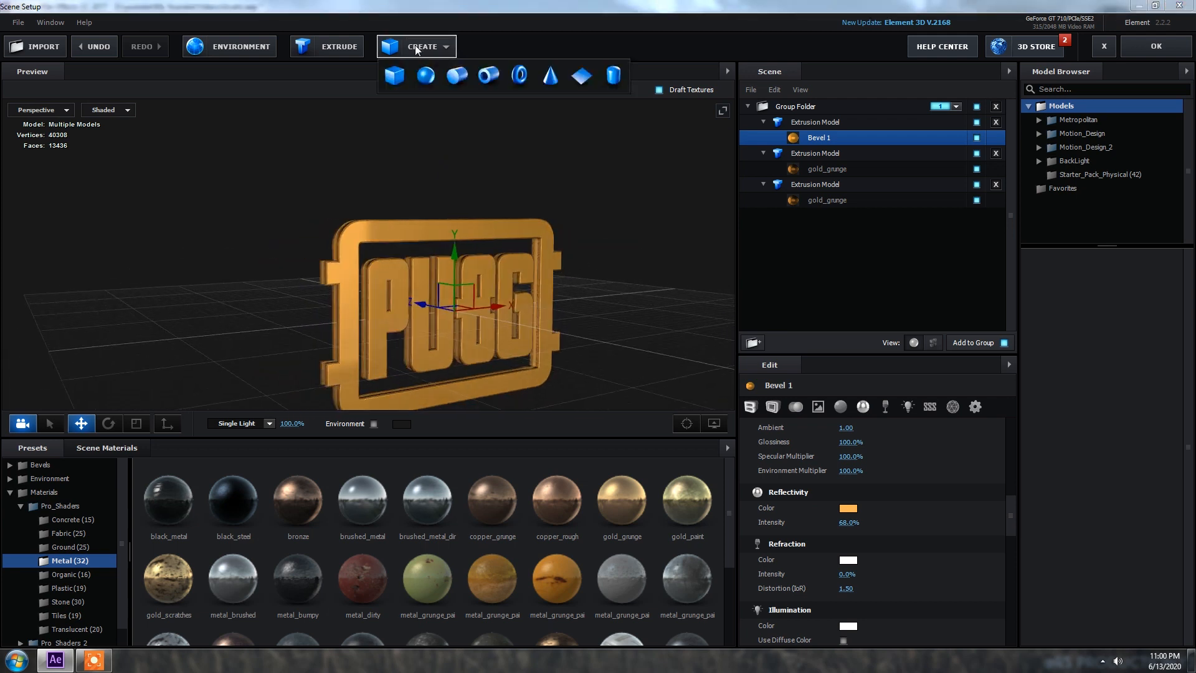
drag(660, 271, 628, 279)
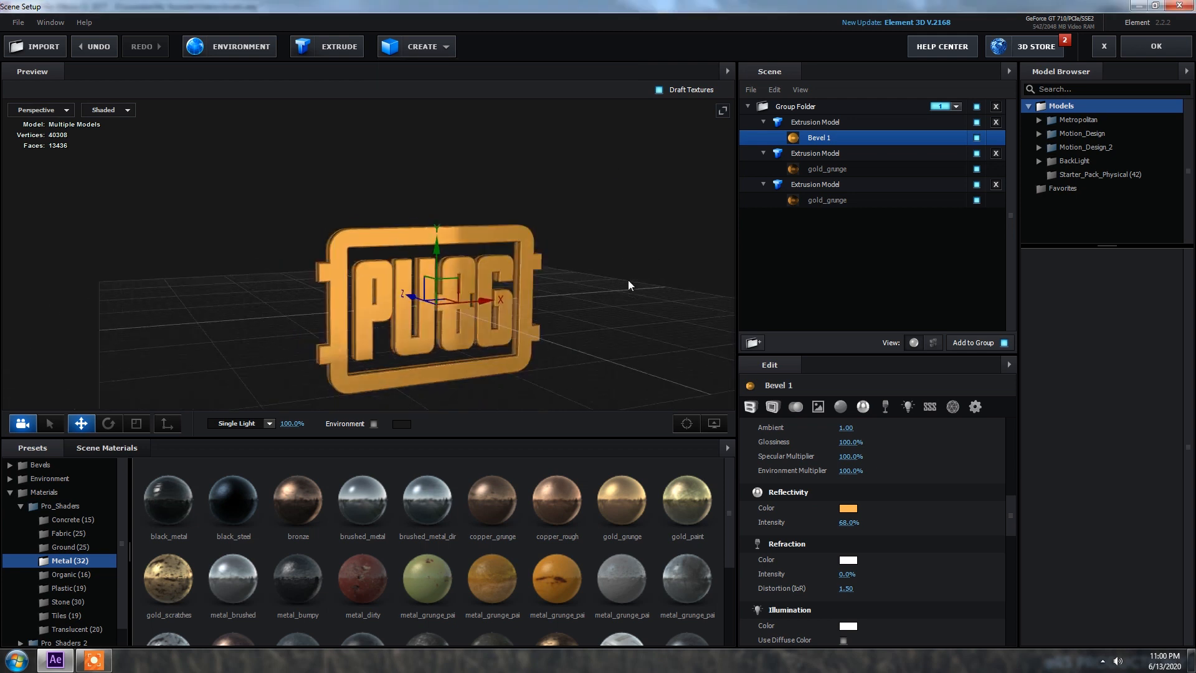
Accept the Element scene and hide the flat PUBG image layer in the composition.
click(1153, 50)
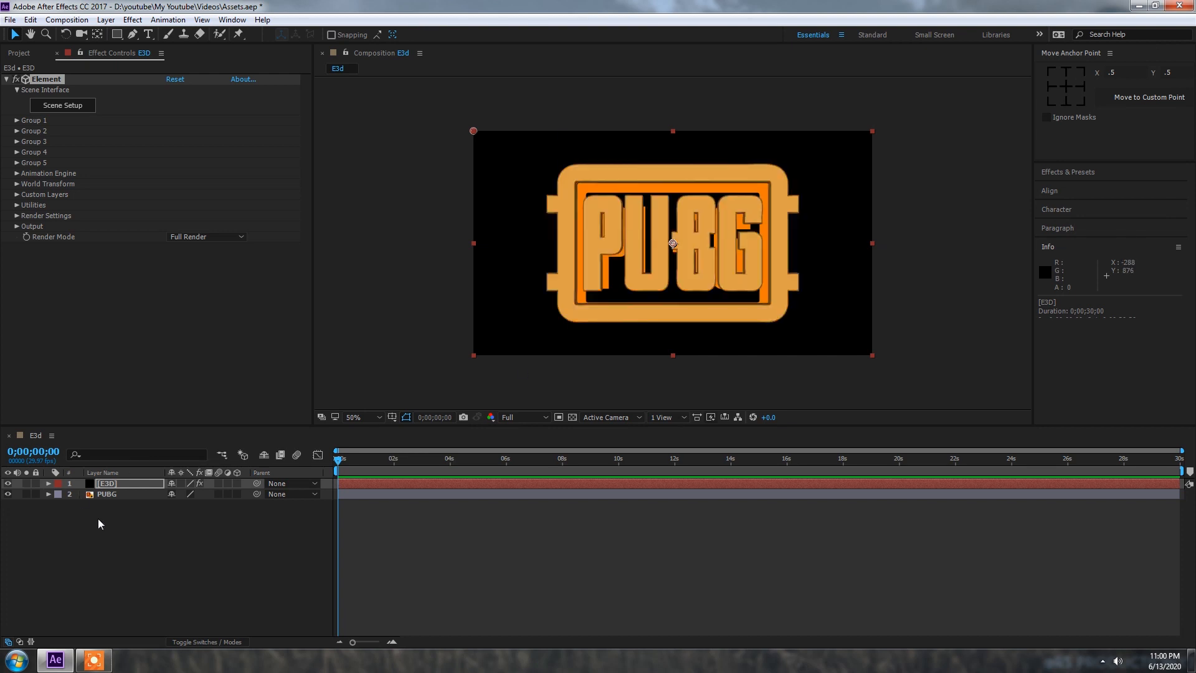
click(9, 495)
key(c)
click(120, 474)
click(100, 475)
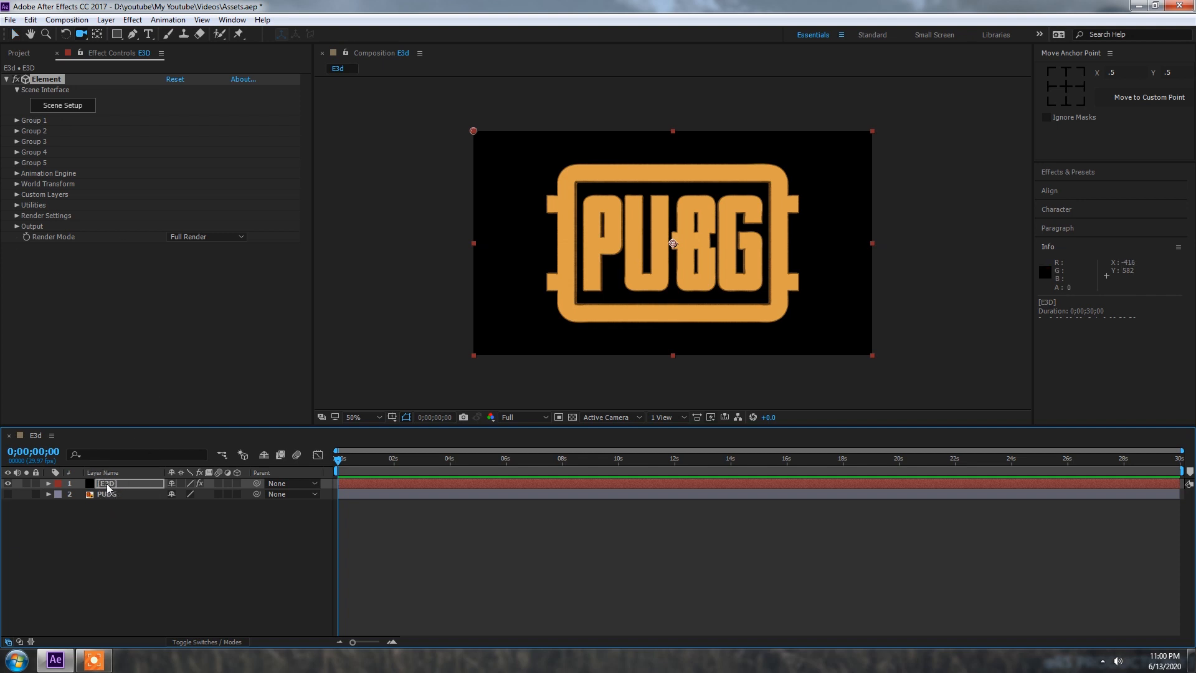
Reopen the Element scene setup and add a Plane model to the scene.
click(48, 106)
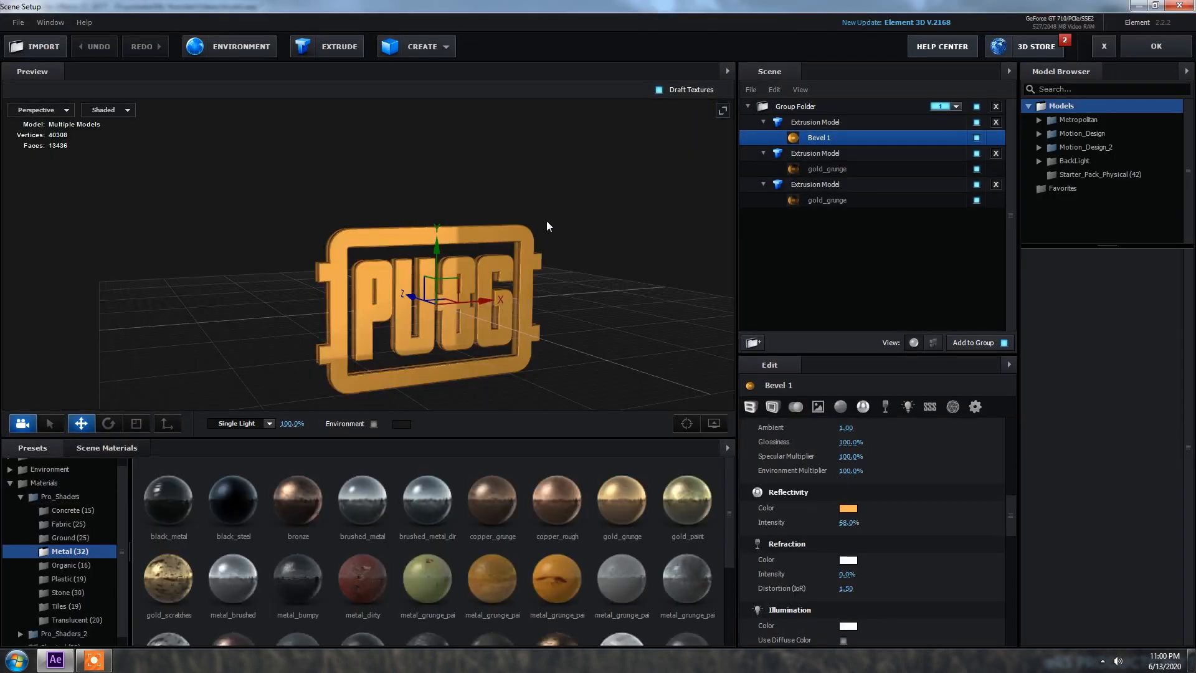
scroll(547, 226, down, 2)
click(417, 46)
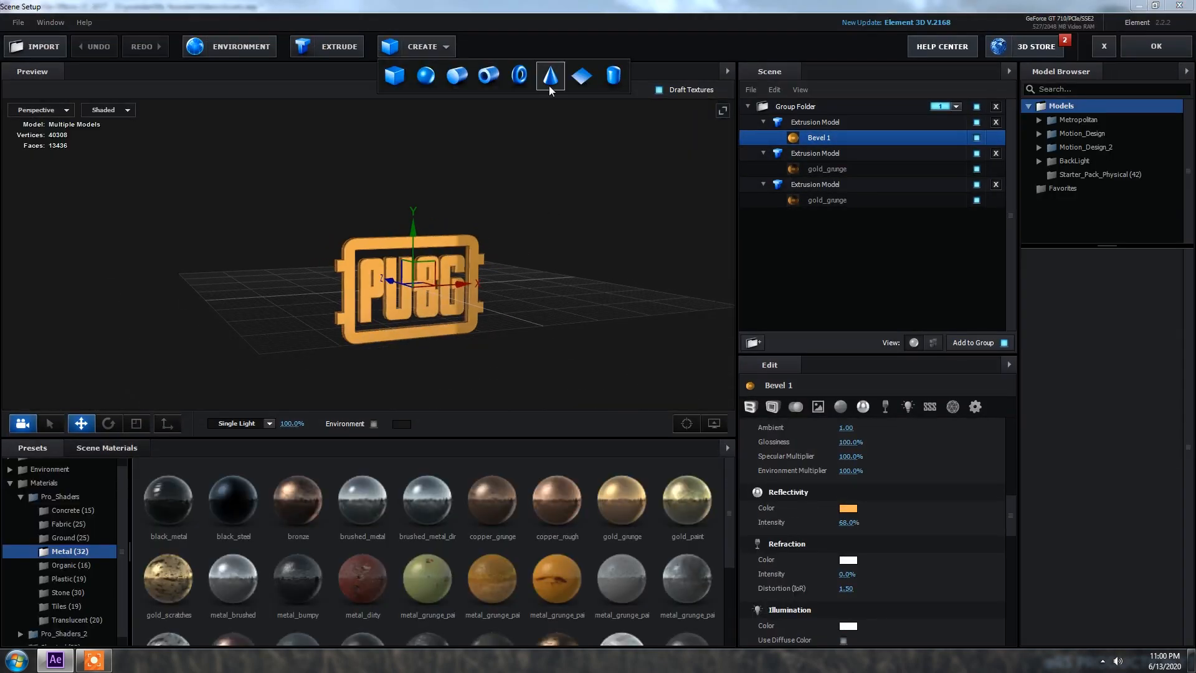
click(574, 84)
Rotate the plane upright to an X orientation of 270° and move it along Z behind the logo.
key(e)
drag(439, 280, 502, 295)
scroll(536, 325, up, 2)
key(w)
drag(405, 295, 394, 297)
drag(495, 304, 489, 264)
Scale the plane to 1461.6%, 888.7%, 888.7% as a backdrop wall and bring it to Z position 0.07.
key(r)
scroll(459, 205, down, 5)
drag(458, 205, 458, 259)
scroll(461, 266, up, 5)
key(w)
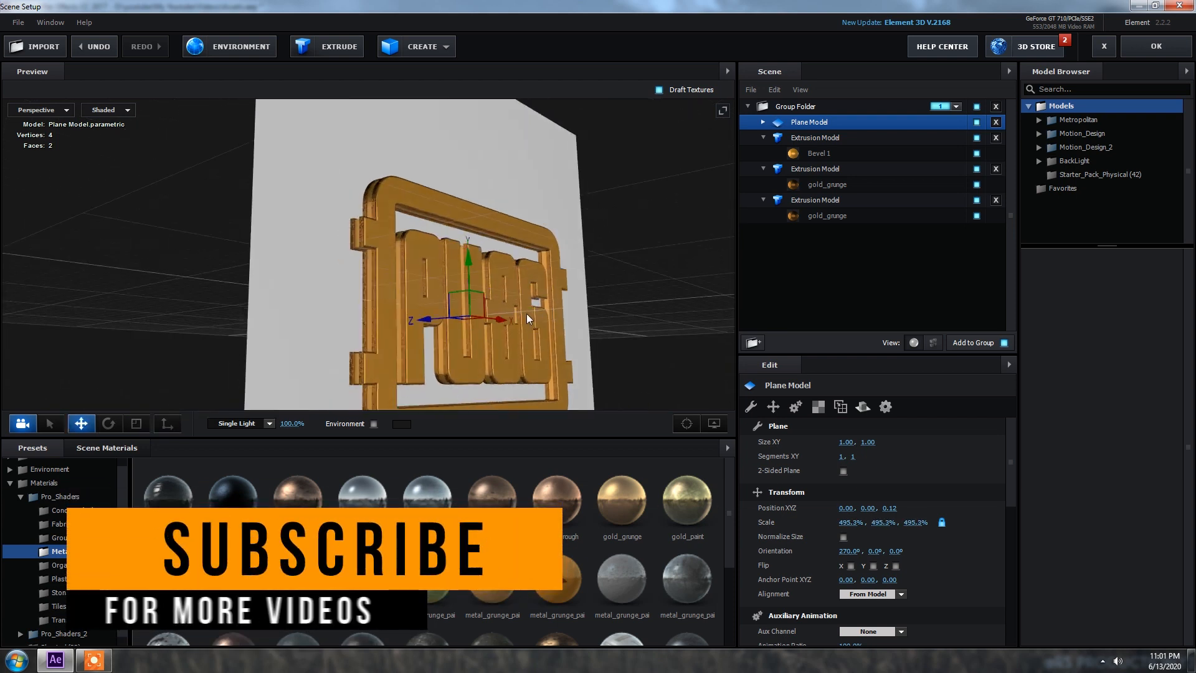
drag(428, 317, 581, 260)
scroll(509, 297, down, 5)
key(r)
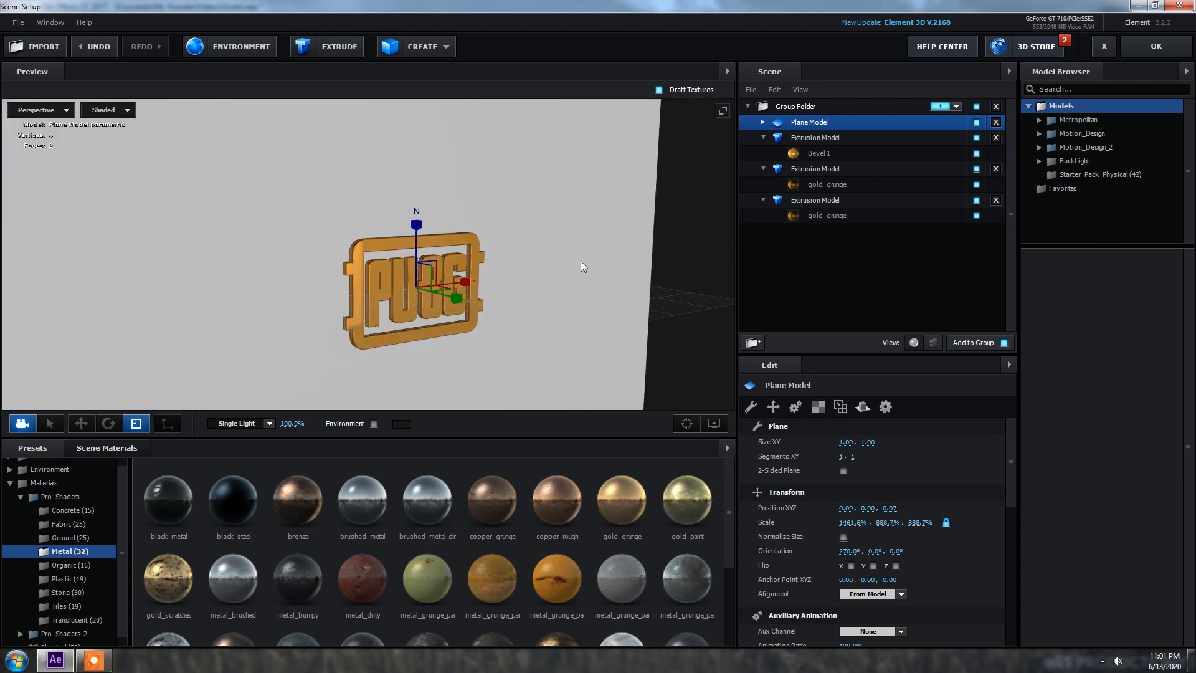
Try metal_grunge_painted_05 on the plane's Default material, replacing it with the metal_grunge_painted_04 preset from the Metal category.
right_click(624, 256)
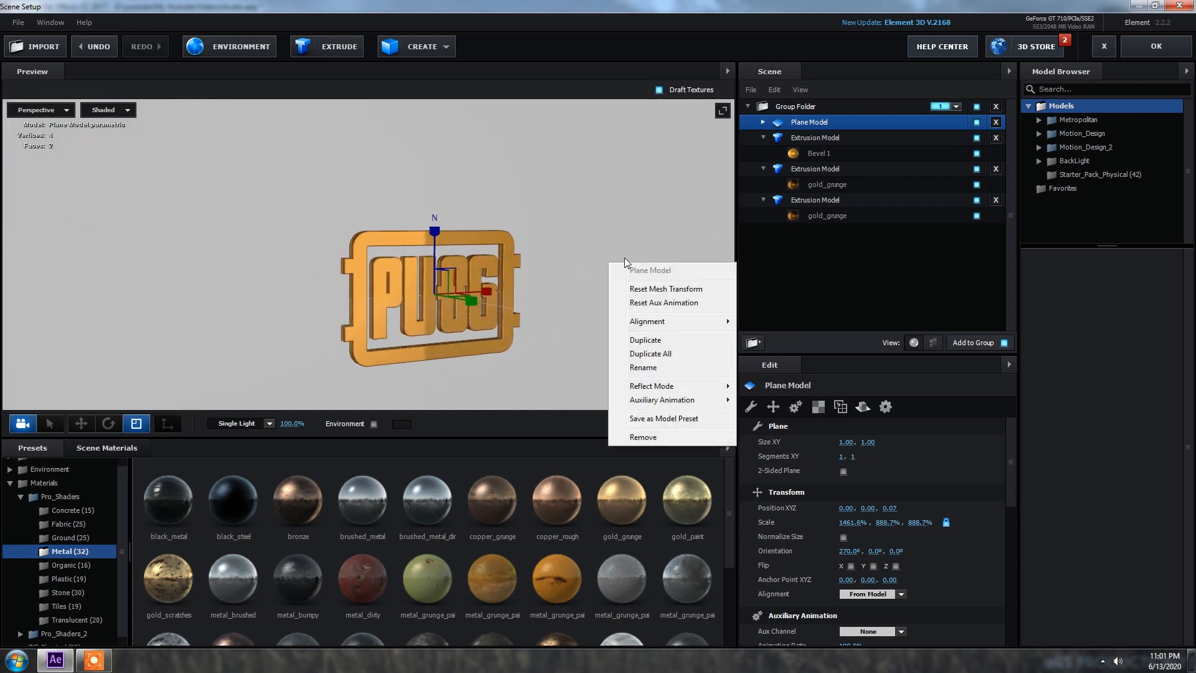
click(761, 122)
click(816, 137)
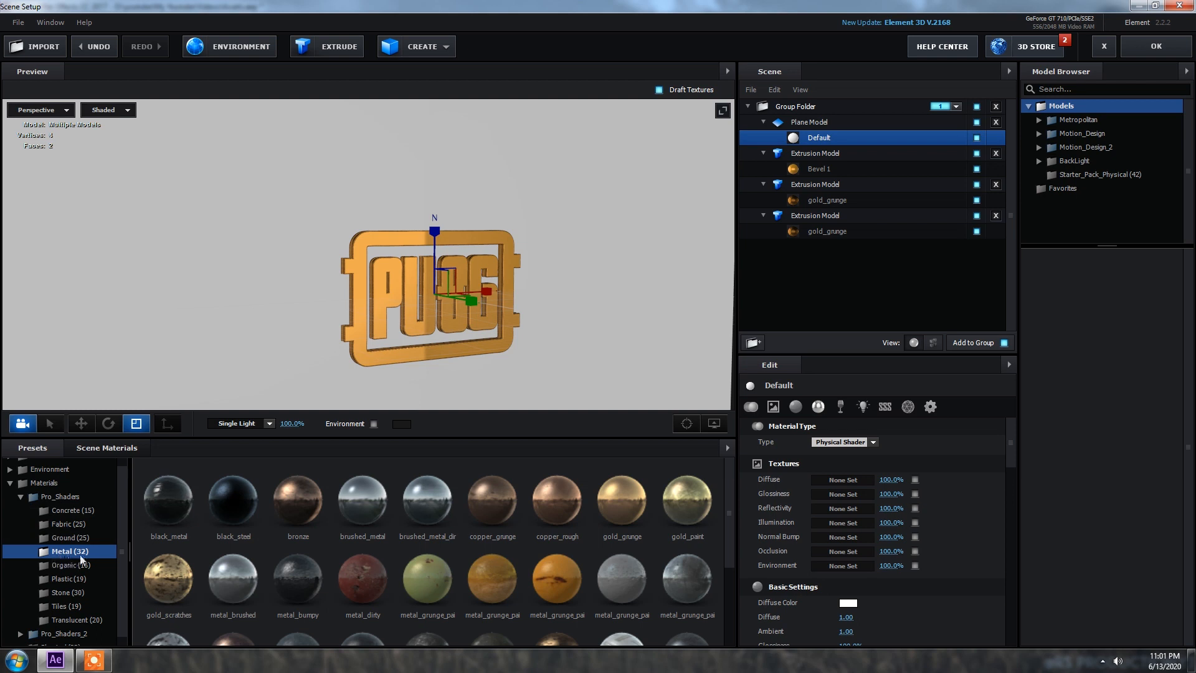
scroll(200, 570, down, 2)
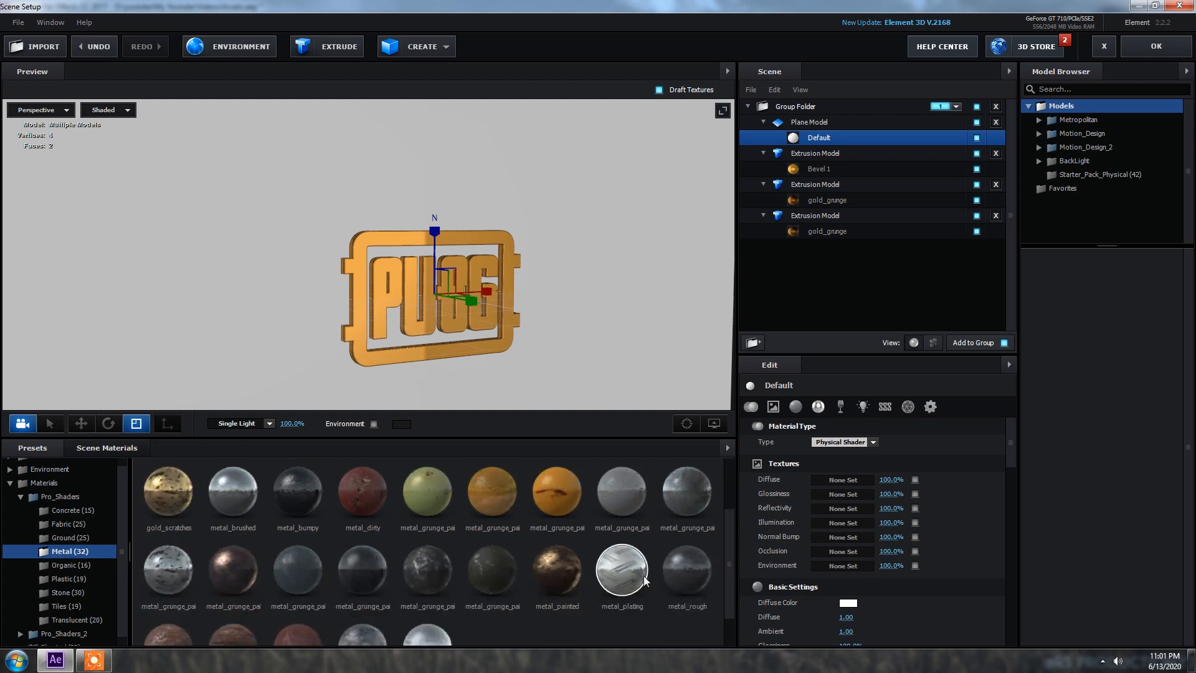
scroll(644, 580, up, 1)
double_click(700, 553)
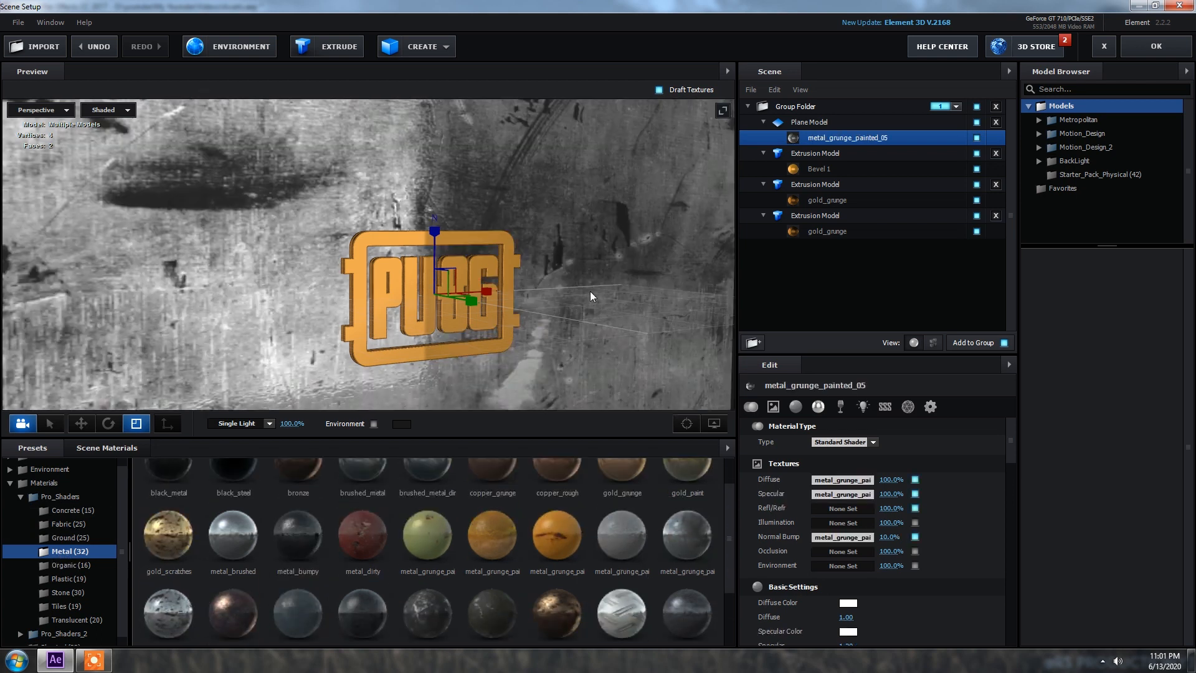
double_click(620, 536)
Set the plane material's Normal Bump to 53% and switch that texture off, and reduce its Specular texture to 90%.
drag(599, 275, 616, 232)
click(890, 536)
click(915, 538)
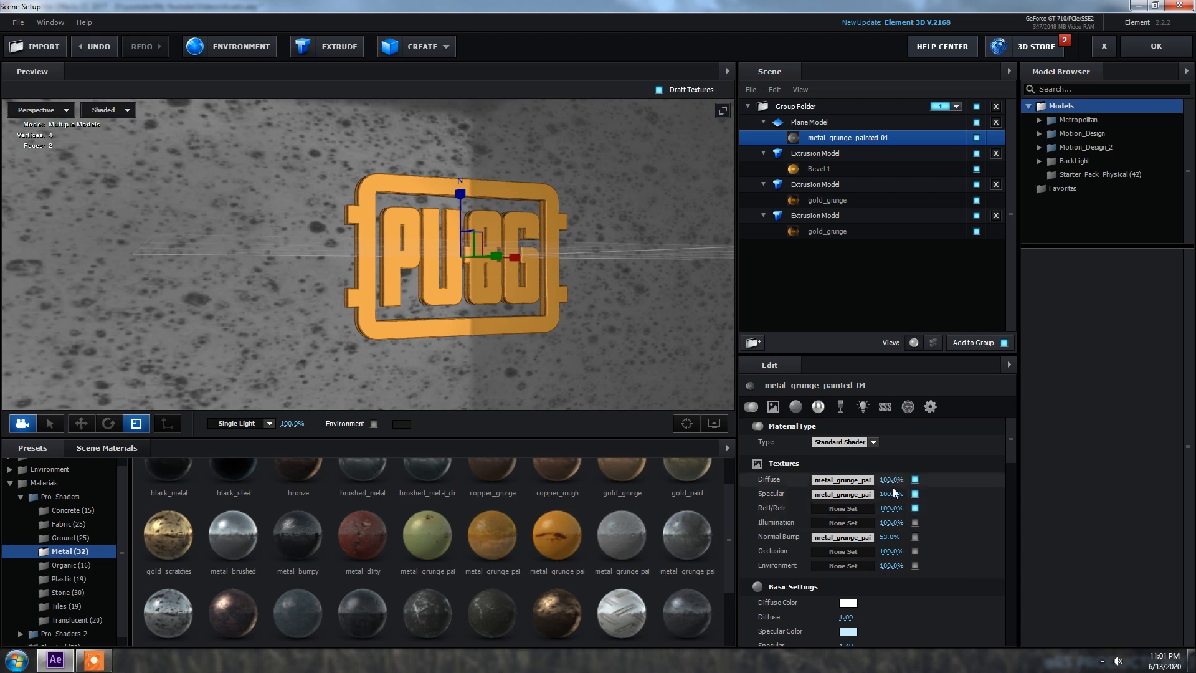
drag(889, 492, 883, 493)
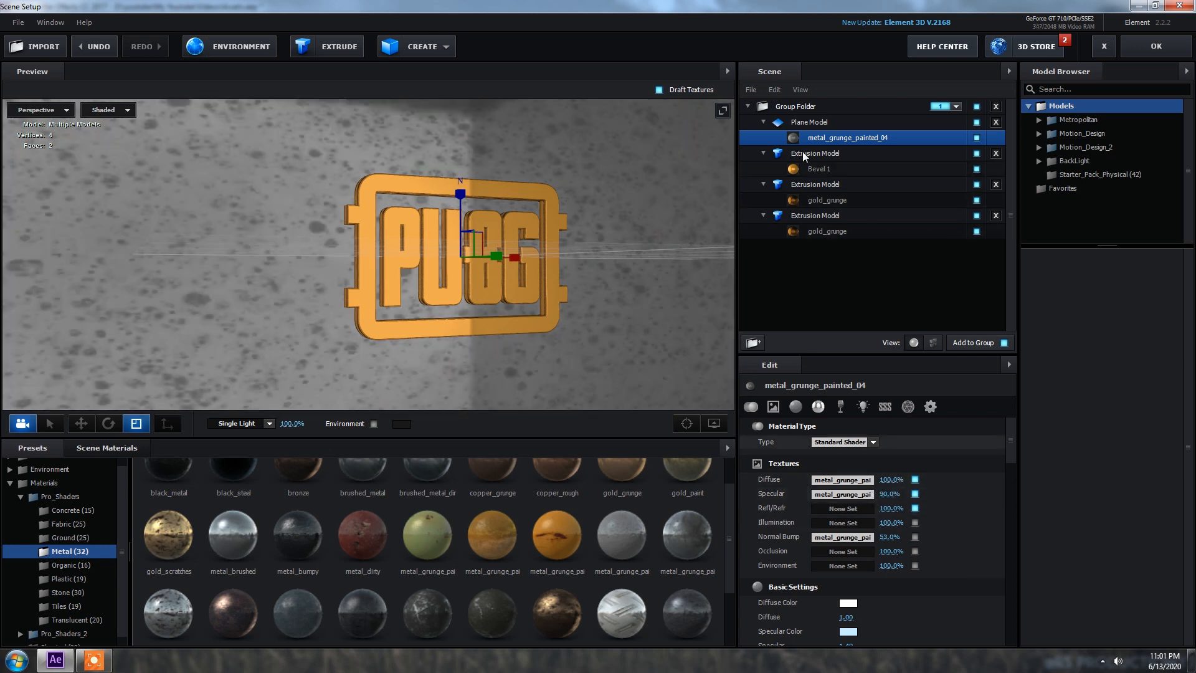
Set the plane model's Reflect Mode to Mirror Surface and check the reflection behind the logo.
click(805, 127)
click(863, 406)
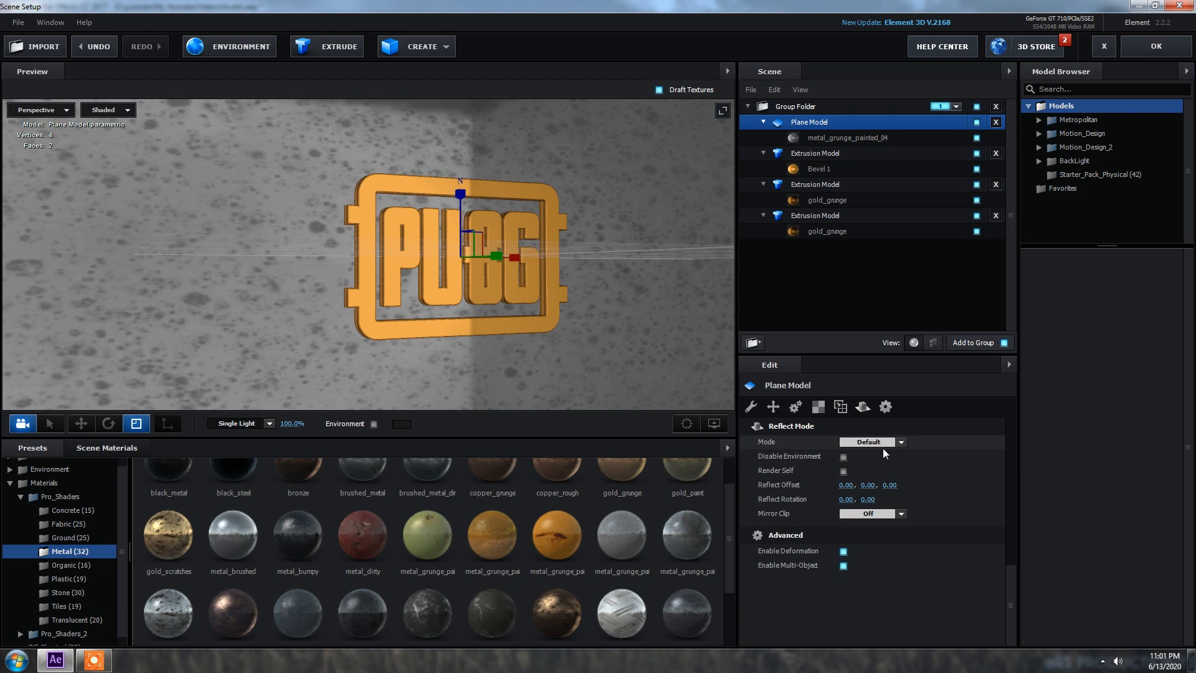
click(883, 444)
click(884, 472)
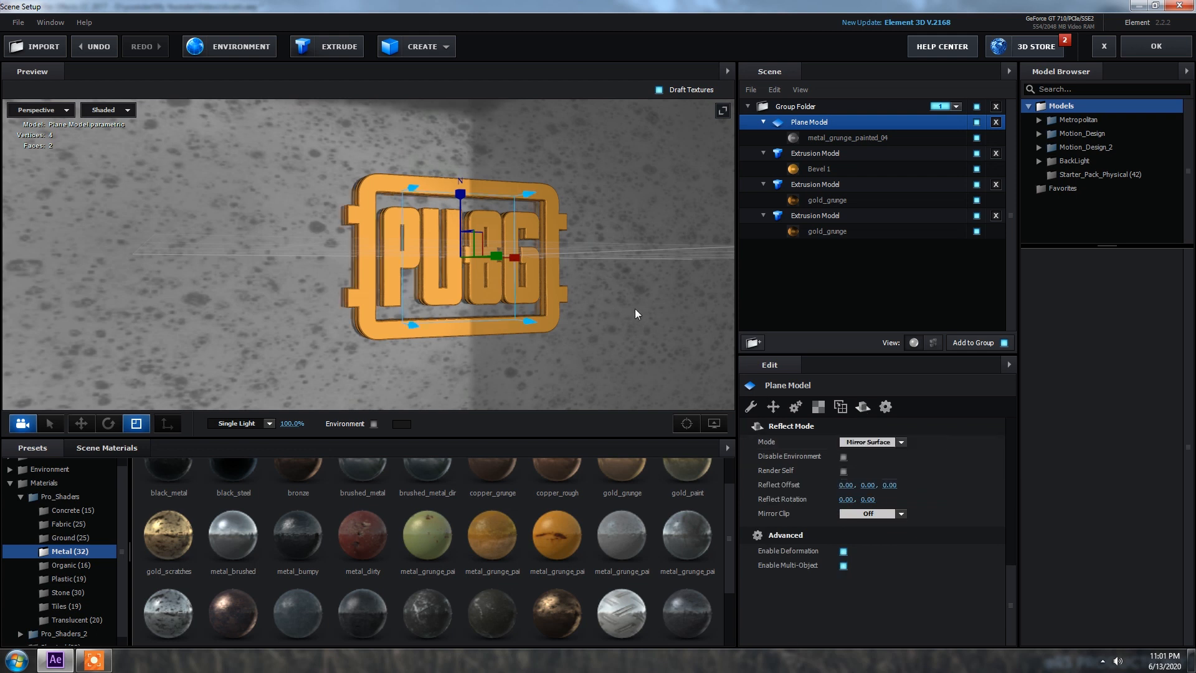
scroll(637, 299, up, 4)
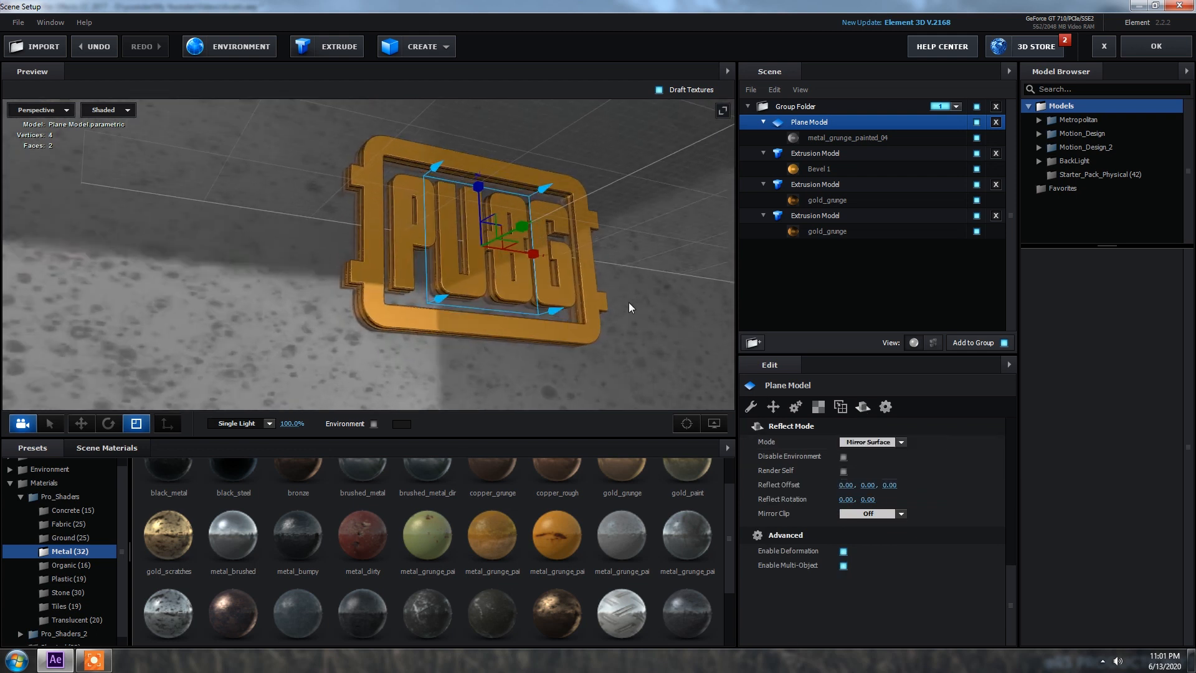
drag(630, 302, 624, 304)
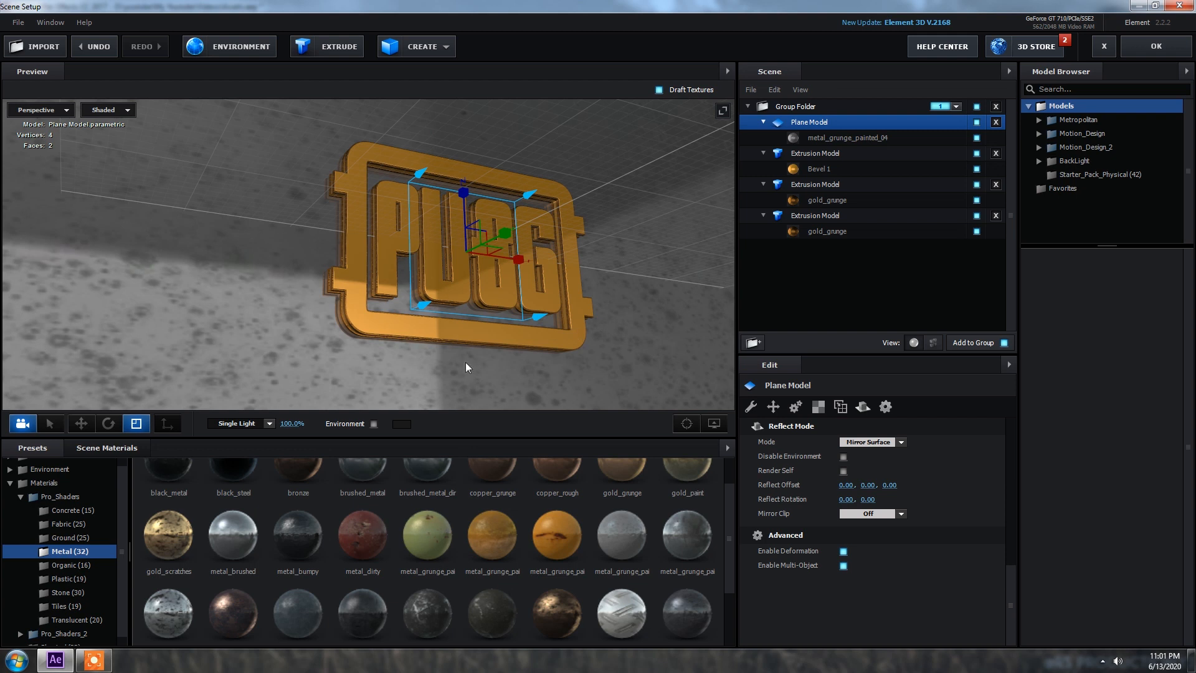
mouse_move(470, 375)
mouse_down()
mouse_move(457, 376)
mouse_move(486, 371)
mouse_up()
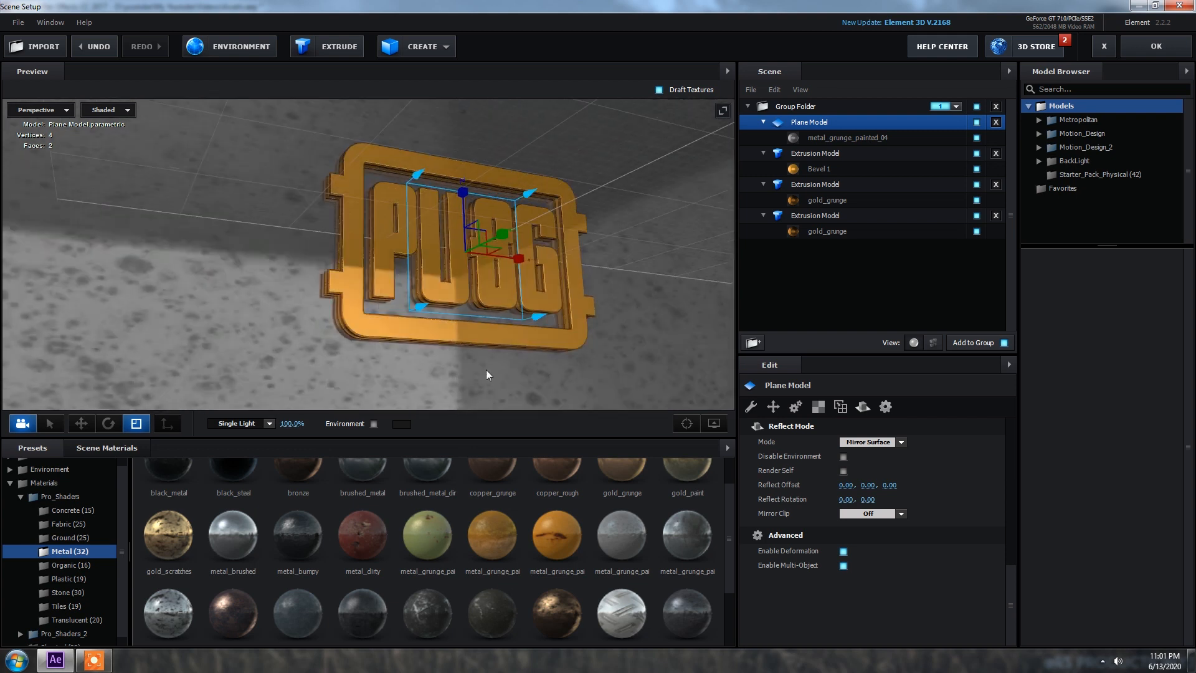
Check the extruded logo against the whole backdrop wall and accept the scene setup to return to the composition.
click(834, 156)
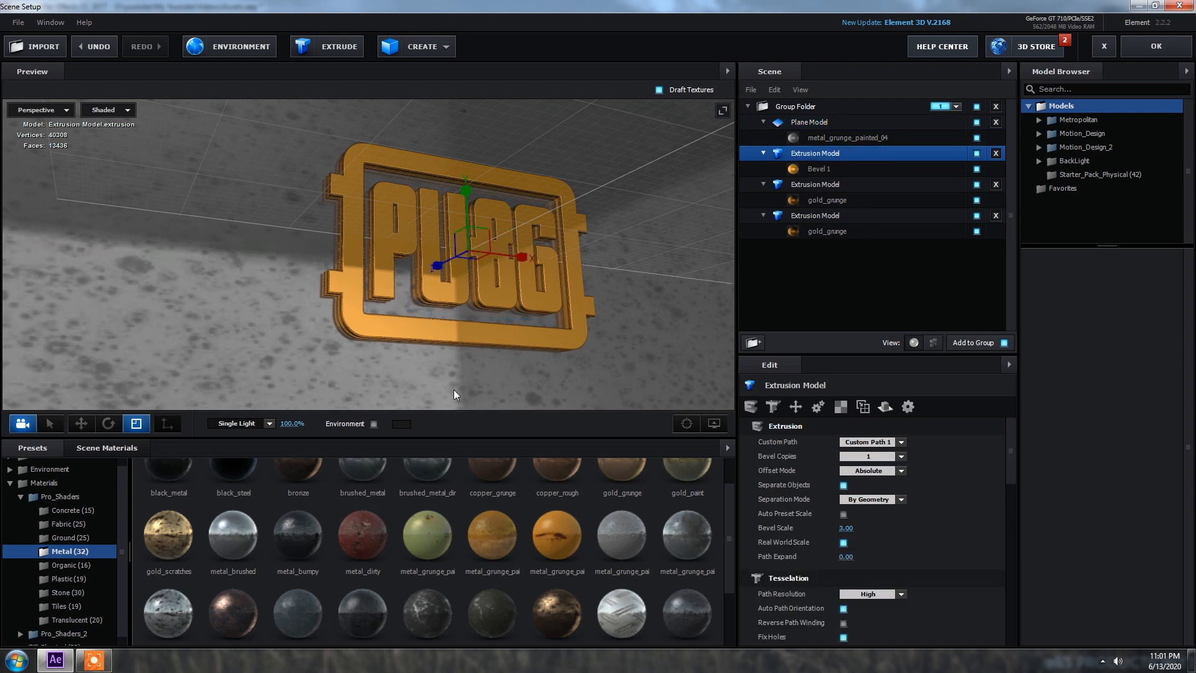
drag(530, 382, 502, 369)
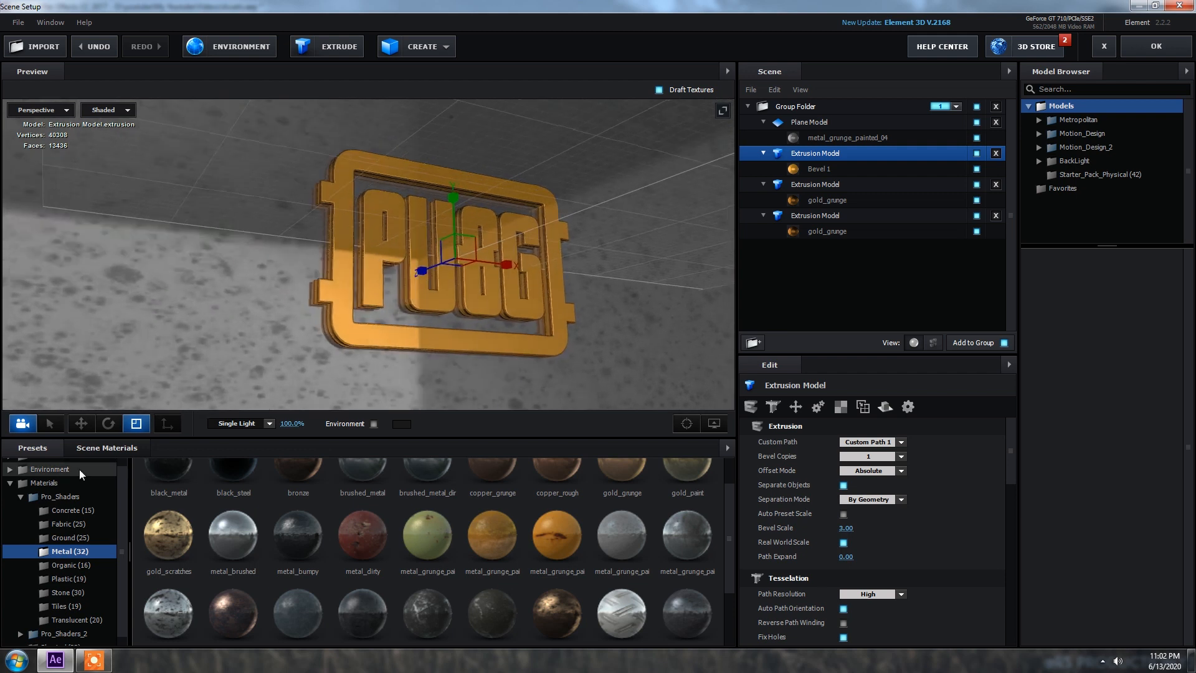
click(5, 486)
scroll(460, 261, down, 3)
scroll(461, 258, down, 3)
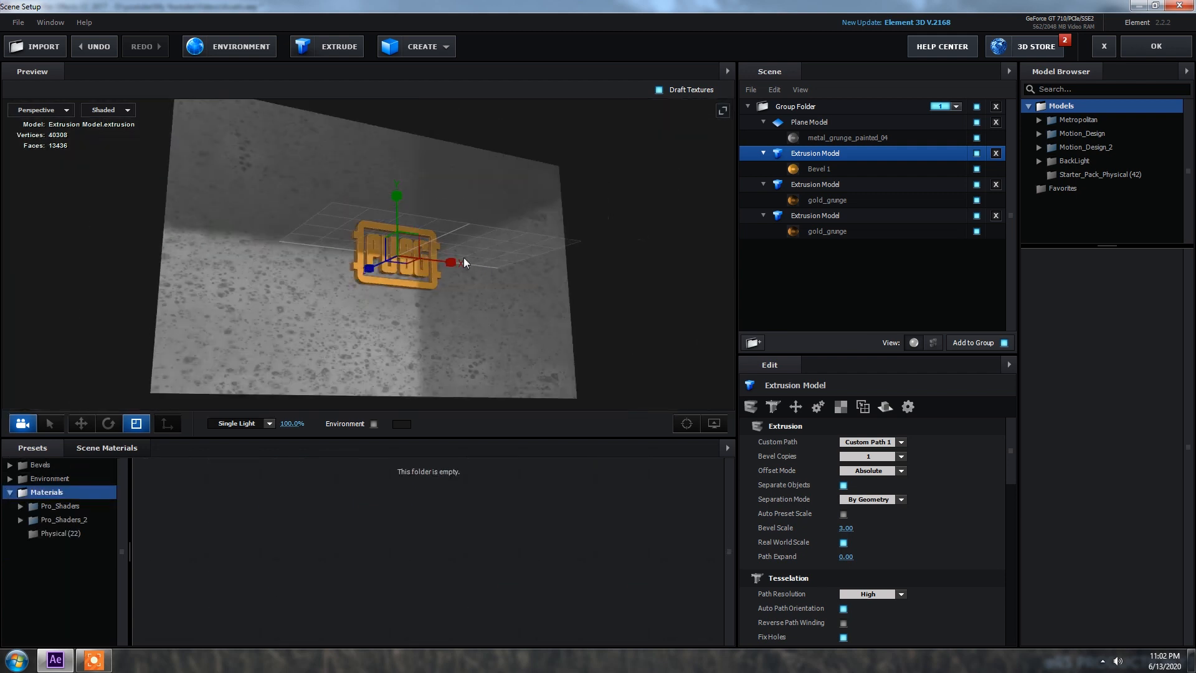
click(1146, 53)
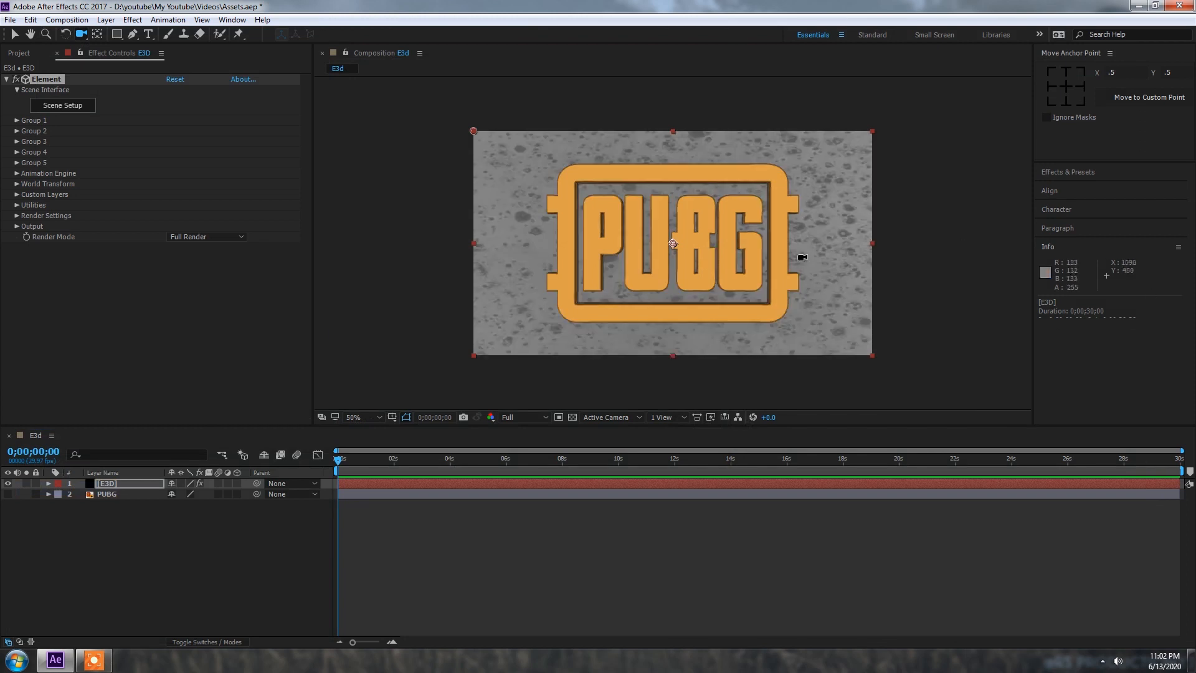
Add a two-node camera layer with the 35mm preset to the composition.
right_click(128, 535)
mouse_move(161, 420)
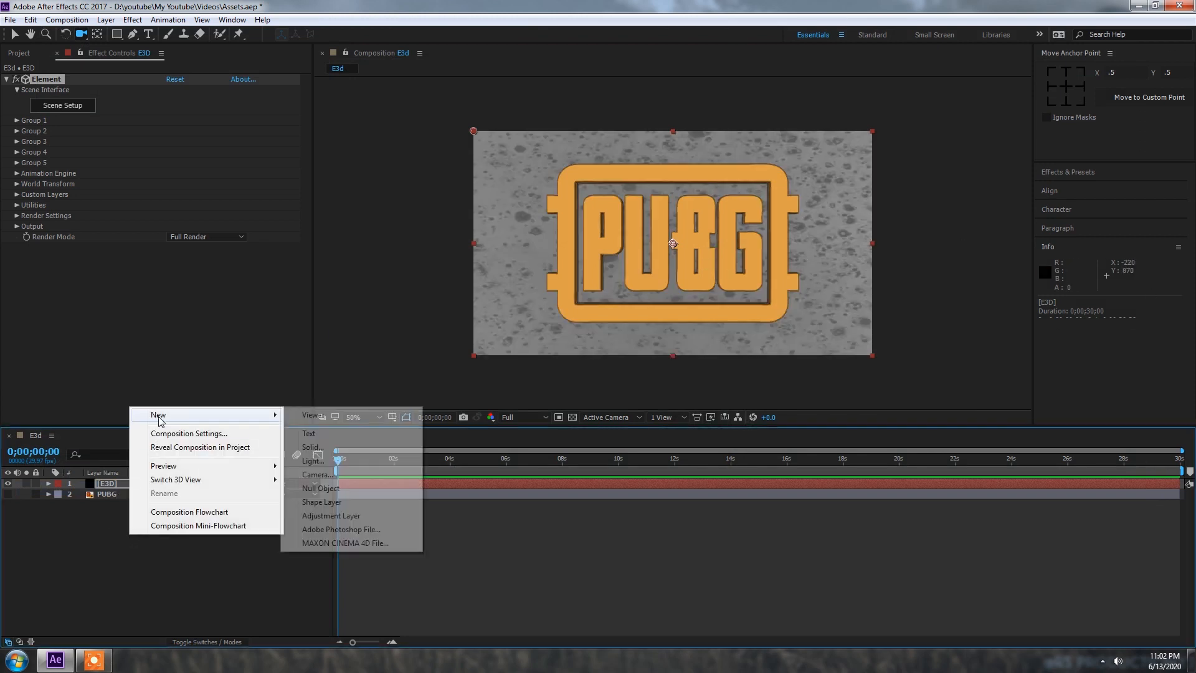
click(319, 474)
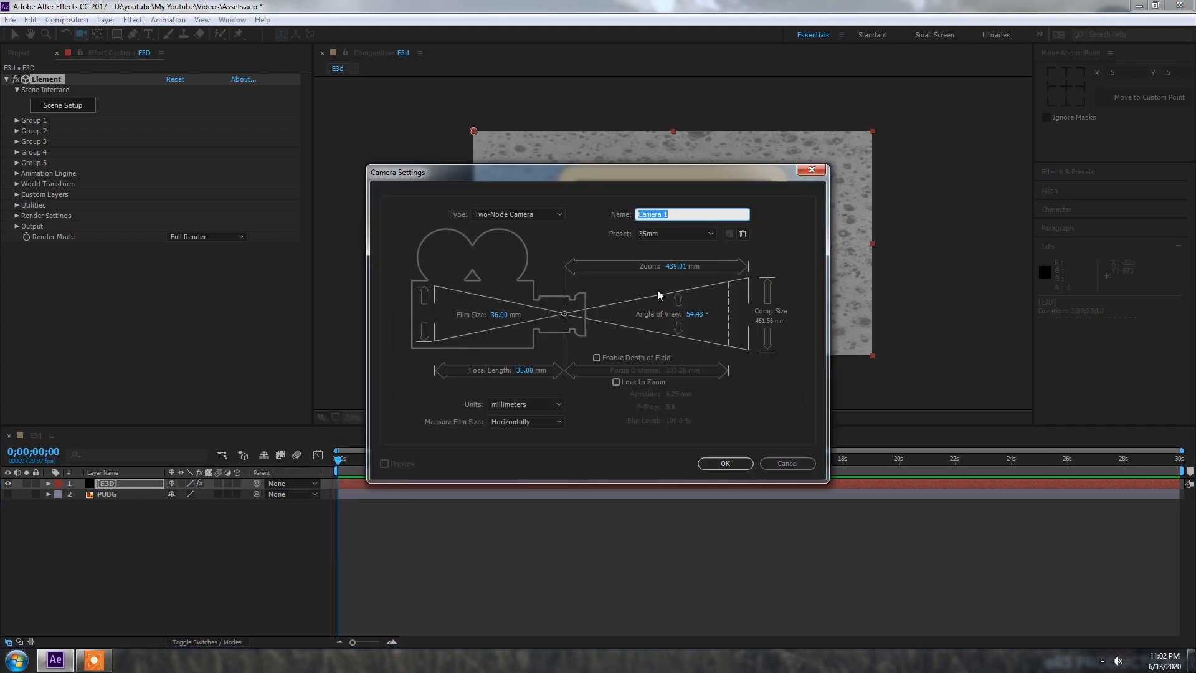
click(718, 464)
Orbit the camera around the logo to frame it from a low angle on one side.
drag(718, 295, 740, 286)
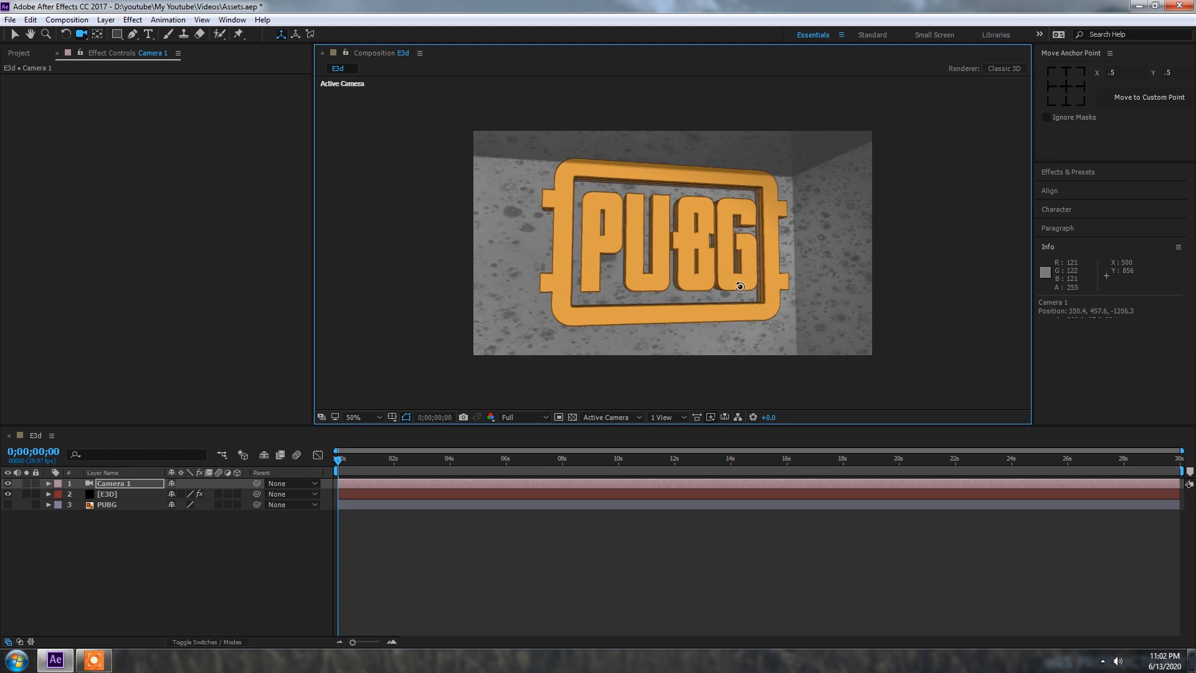
key(c)
drag(747, 242, 811, 275)
key(space)
key(space)
key(c)
key(c)
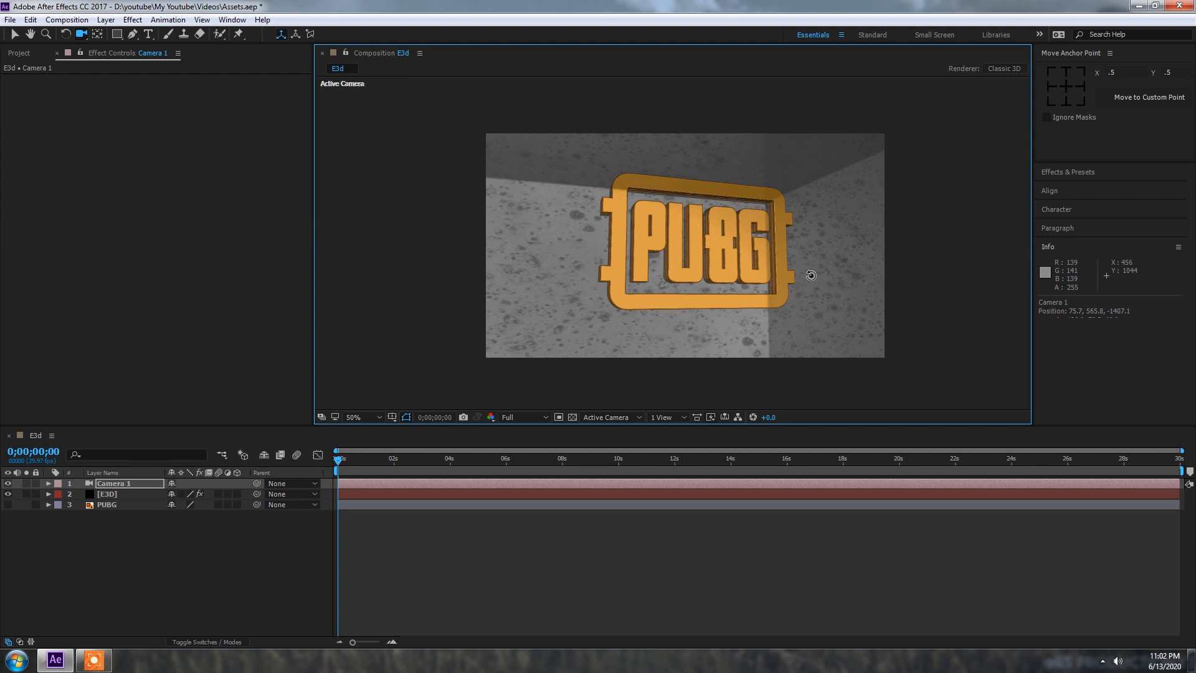
key(c)
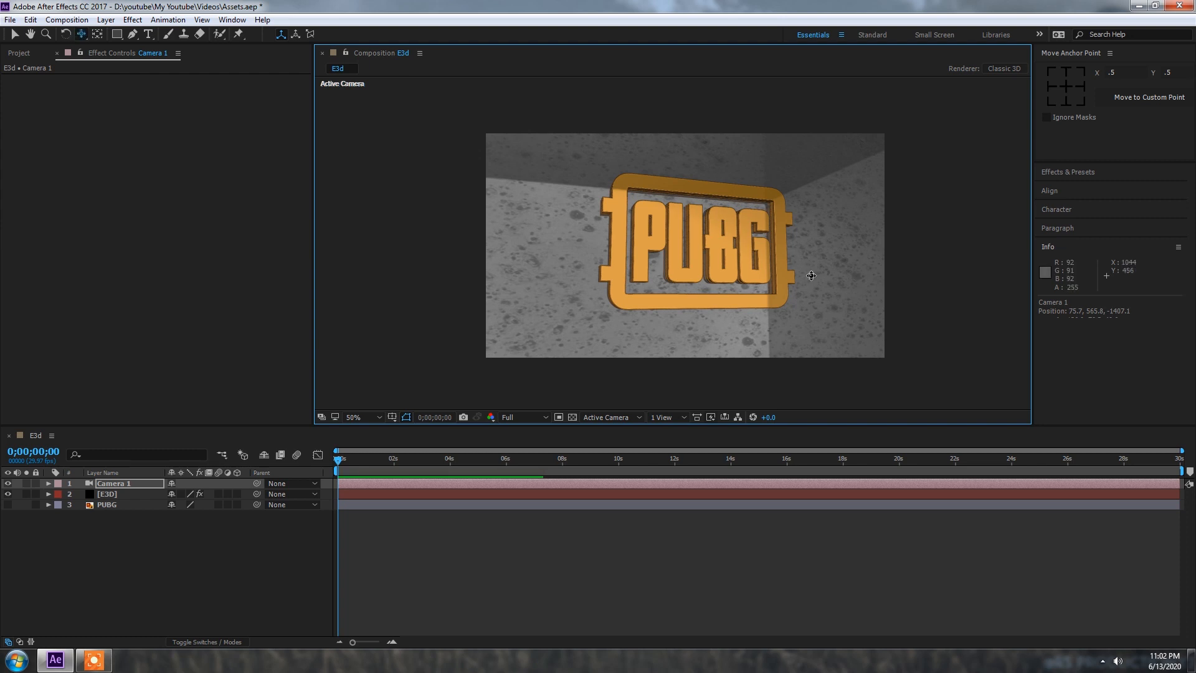
drag(811, 276, 822, 261)
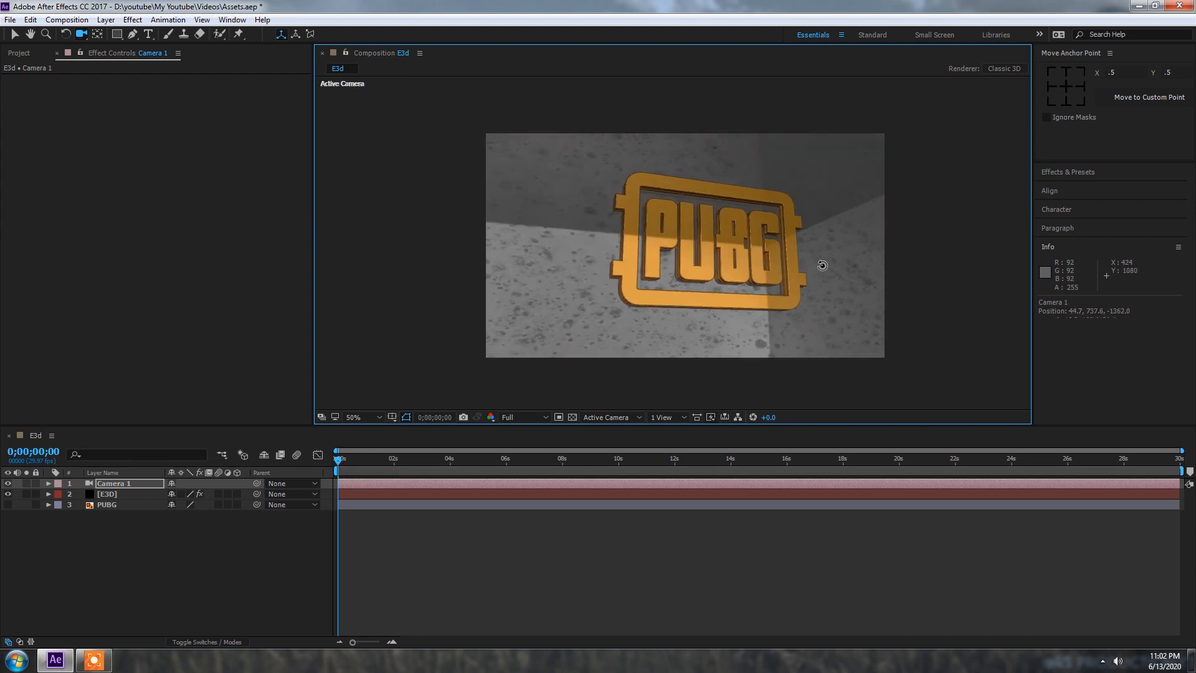
drag(822, 266, 820, 267)
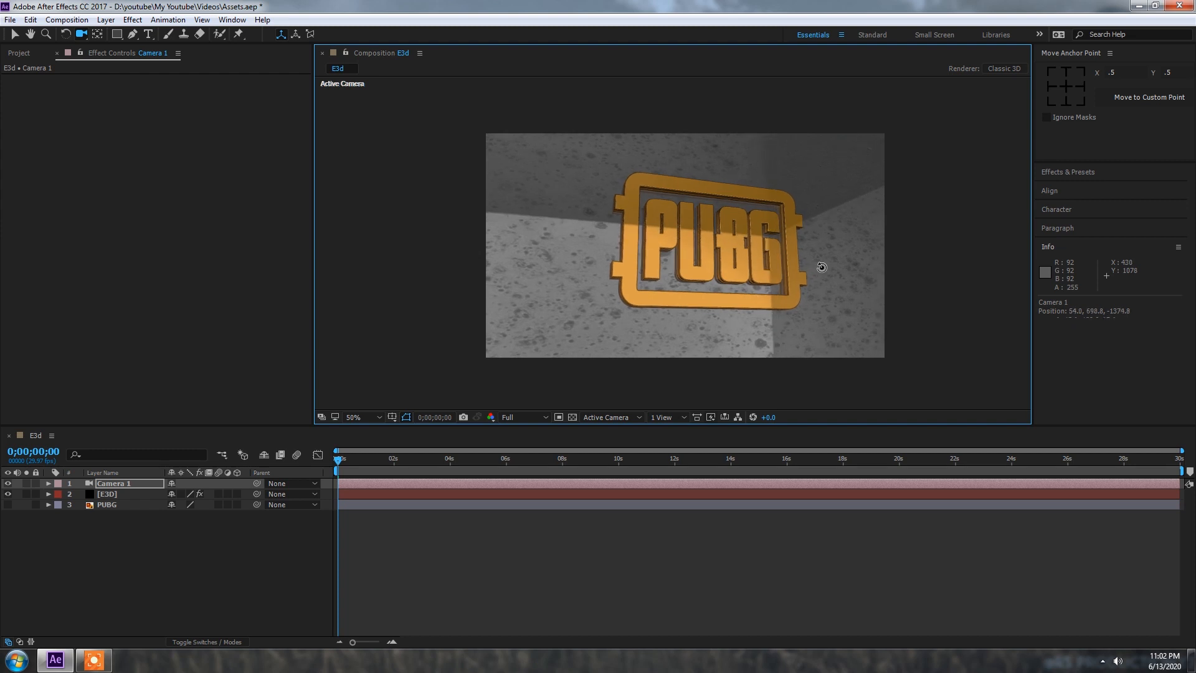
Reopen the E3D layer's scene setup and replace the environment with the Town preset from V1_Environment.
click(151, 560)
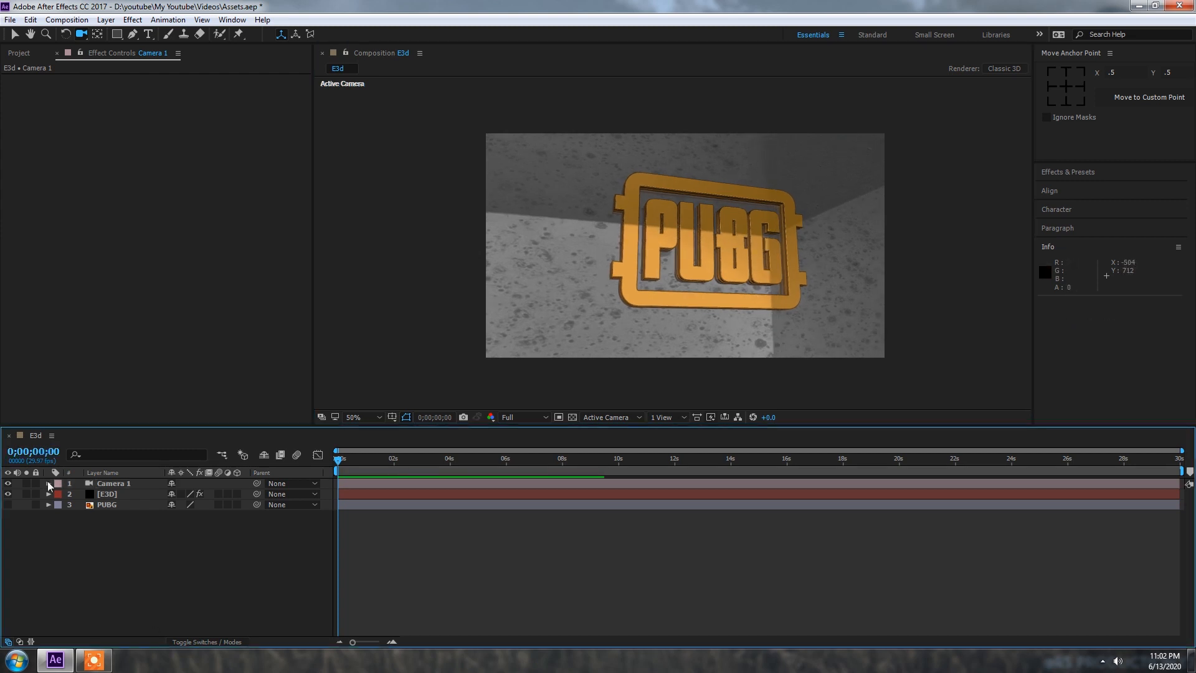
click(122, 494)
click(63, 105)
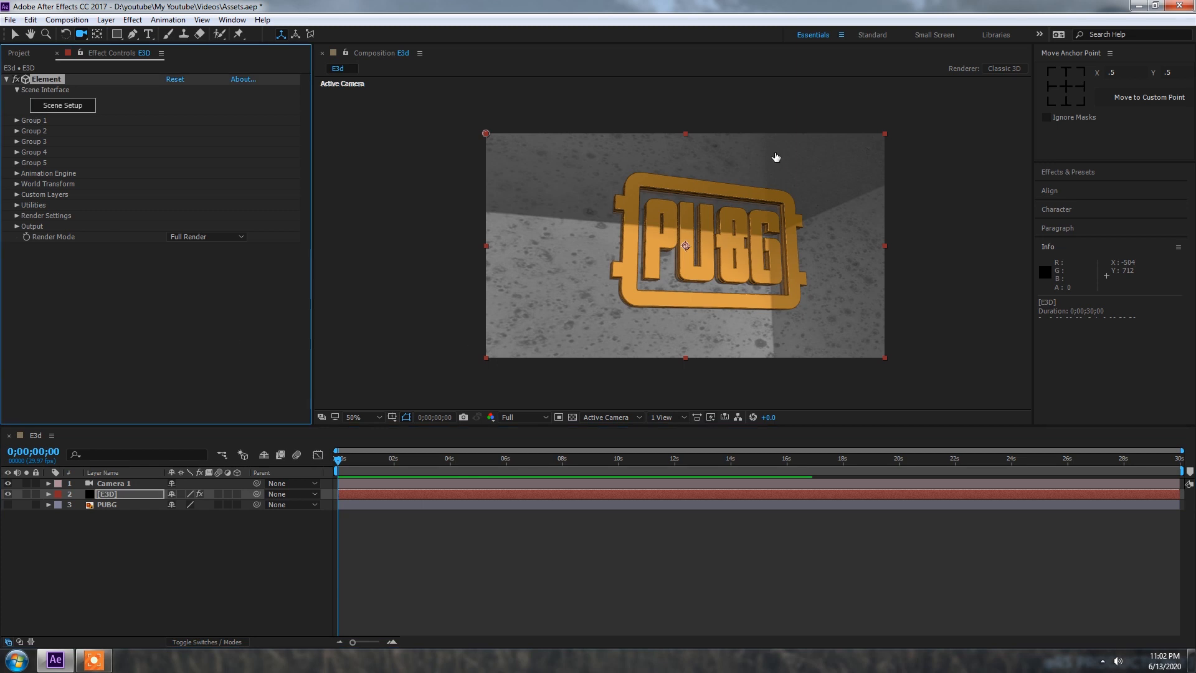
click(48, 478)
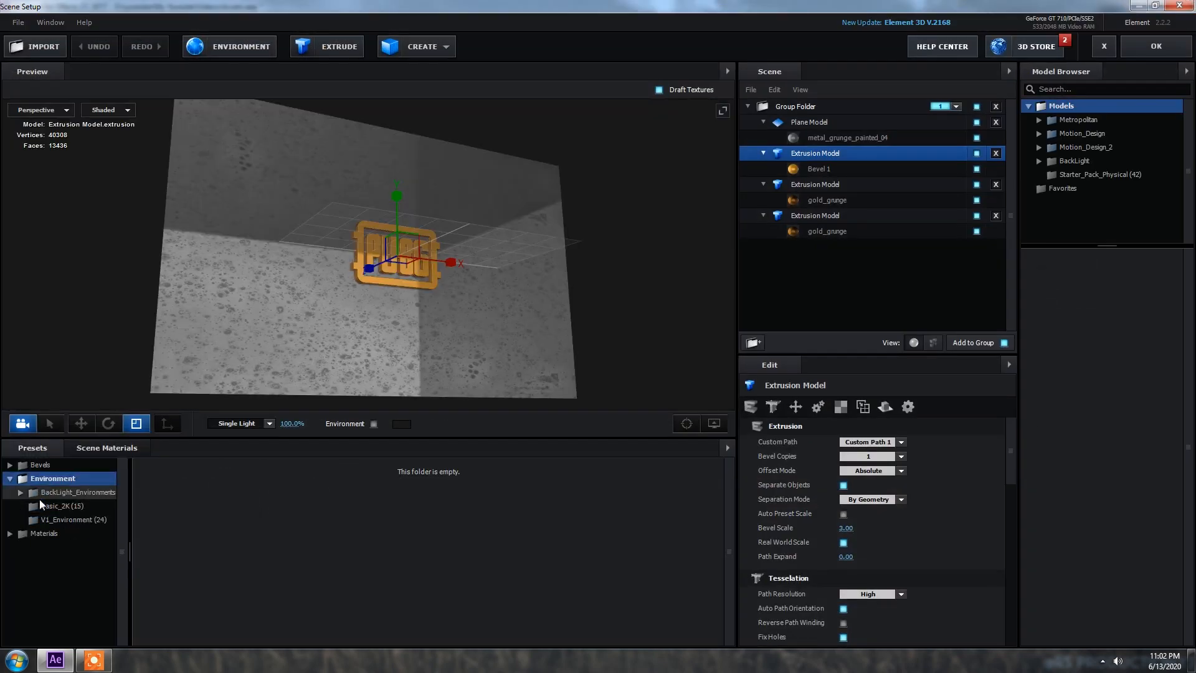
click(60, 519)
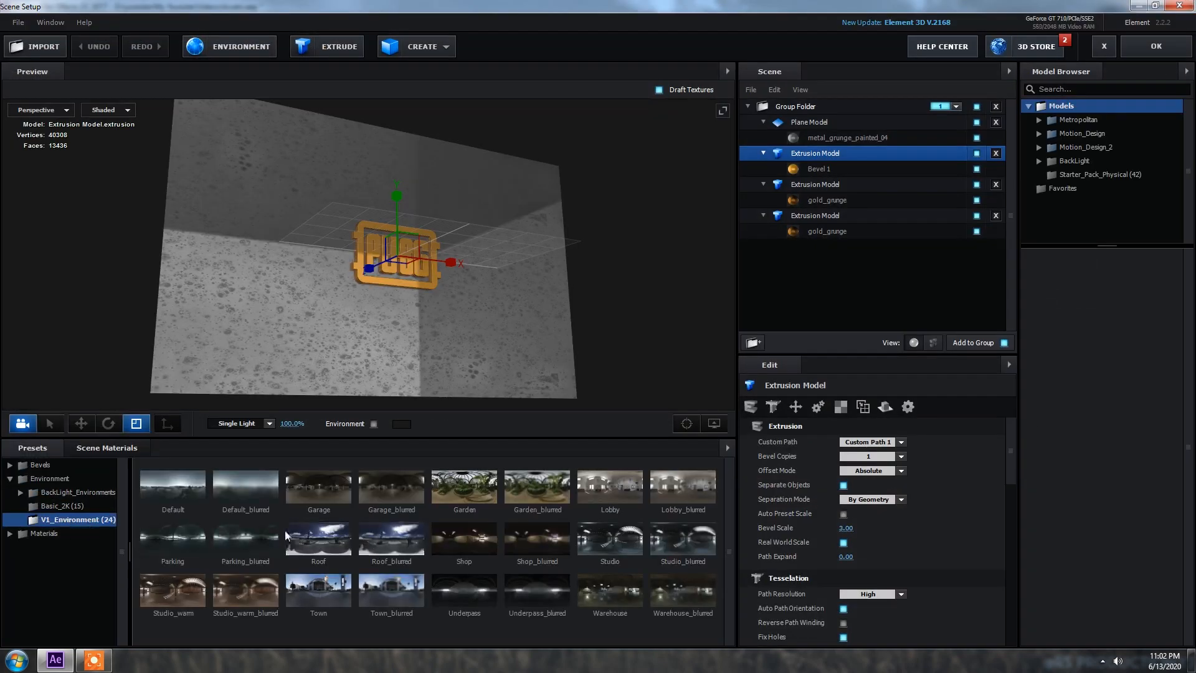
click(242, 490)
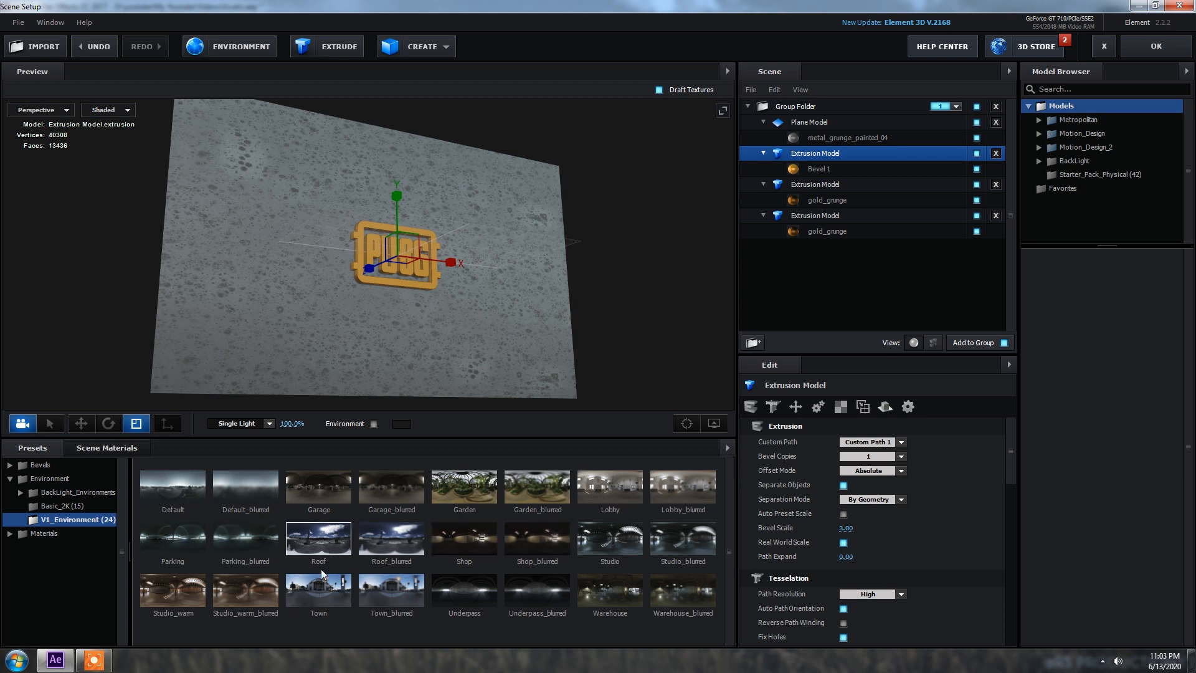
click(322, 589)
scroll(597, 282, up, 3)
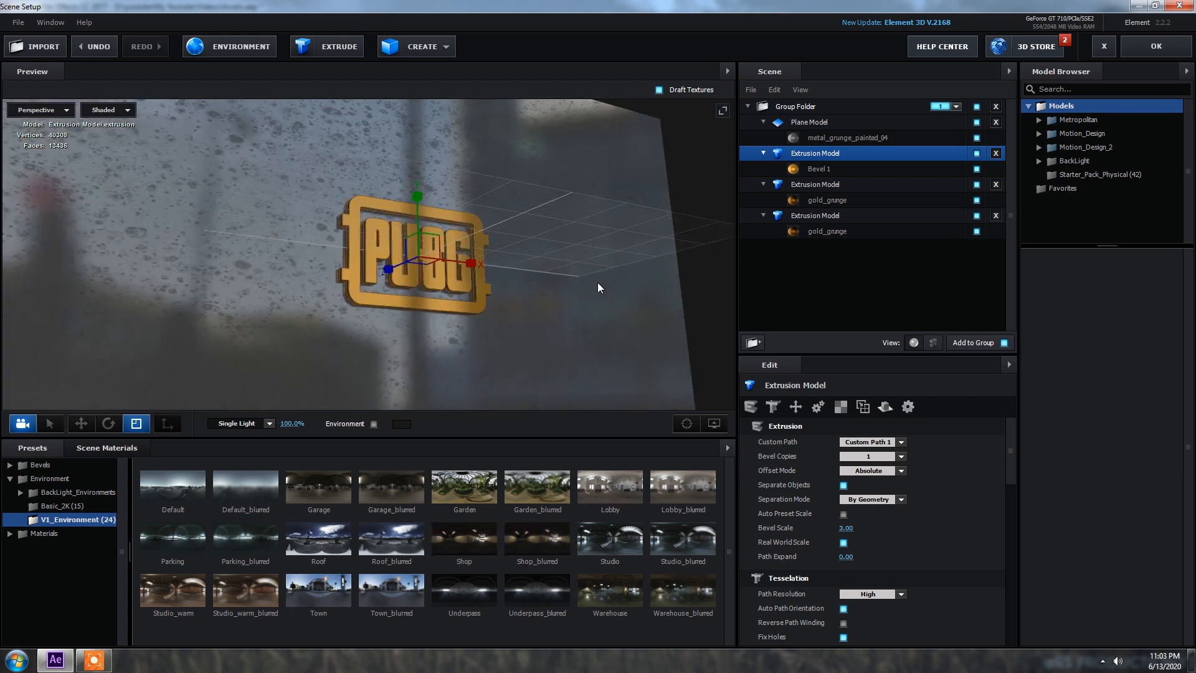
scroll(596, 282, up, 3)
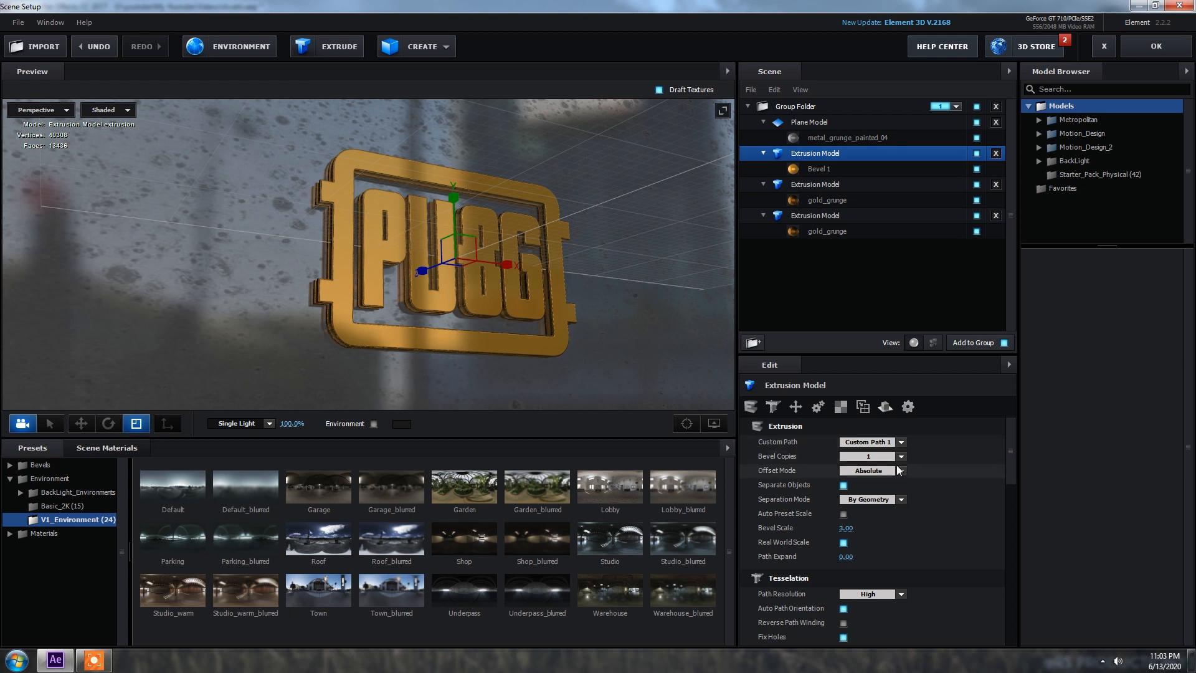
Reduce the Specular texture of the plane's metal_grunge_painted_04 material to 41% and accept the scene setup.
click(821, 138)
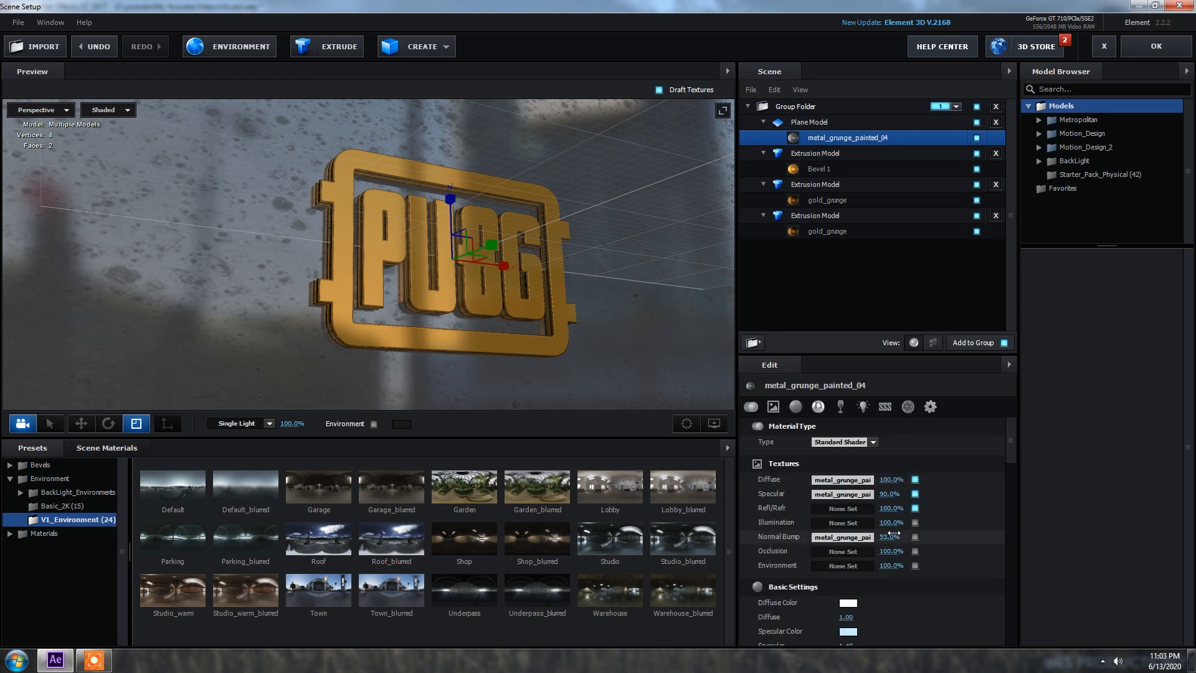
drag(869, 494, 853, 494)
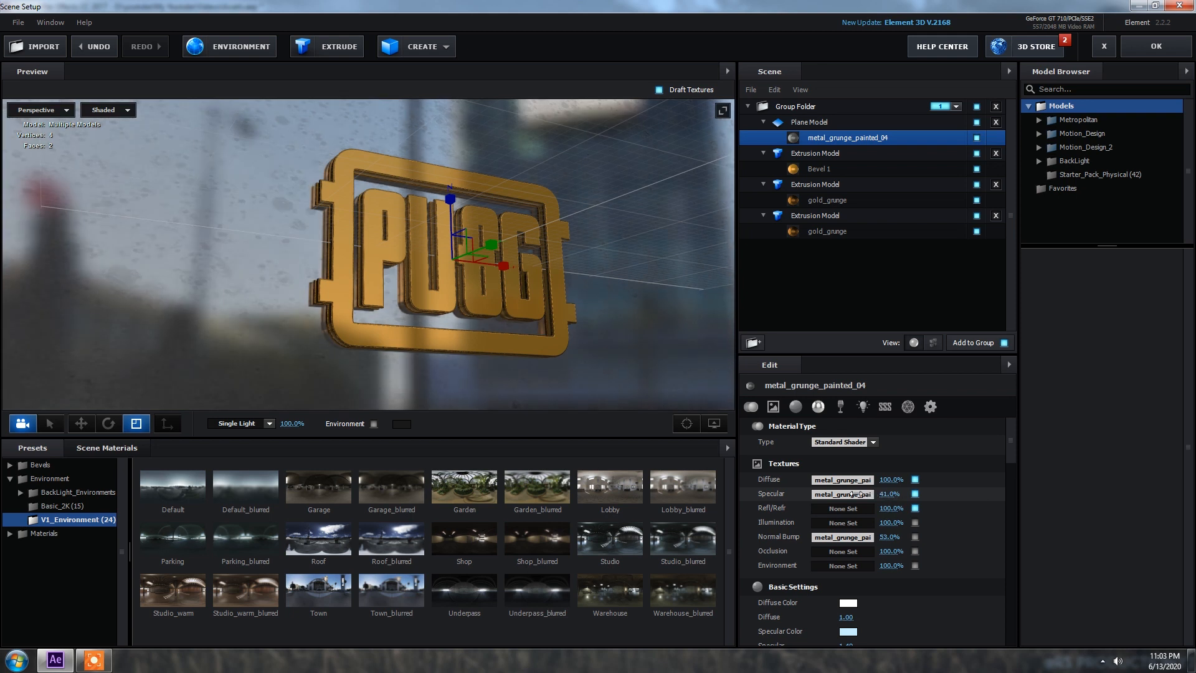
click(1158, 47)
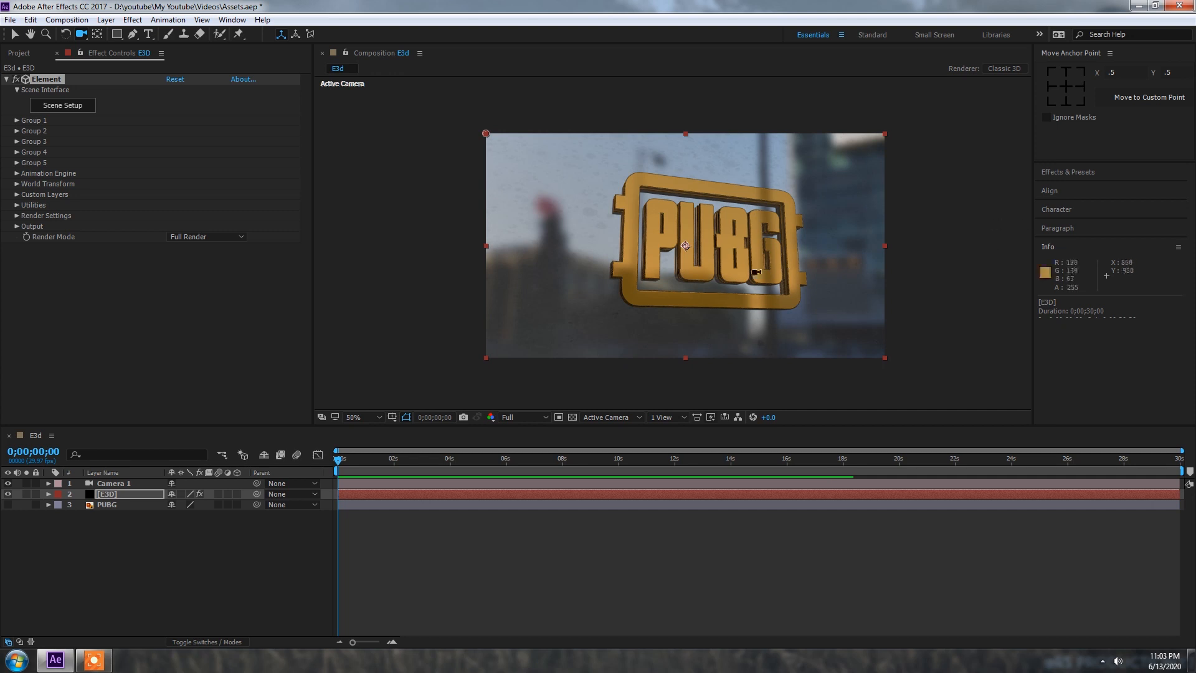
Enable ambient occlusion in the E3D layer's render settings with the SSAO quality preset High, and save the project.
click(114, 499)
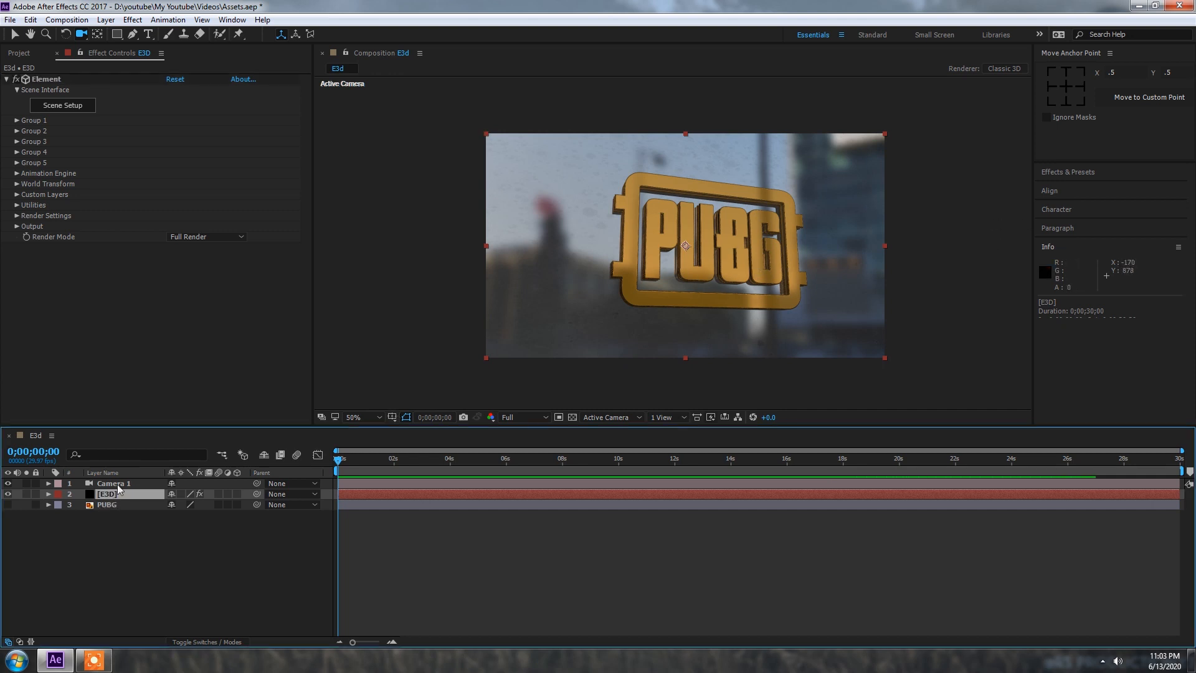
click(17, 216)
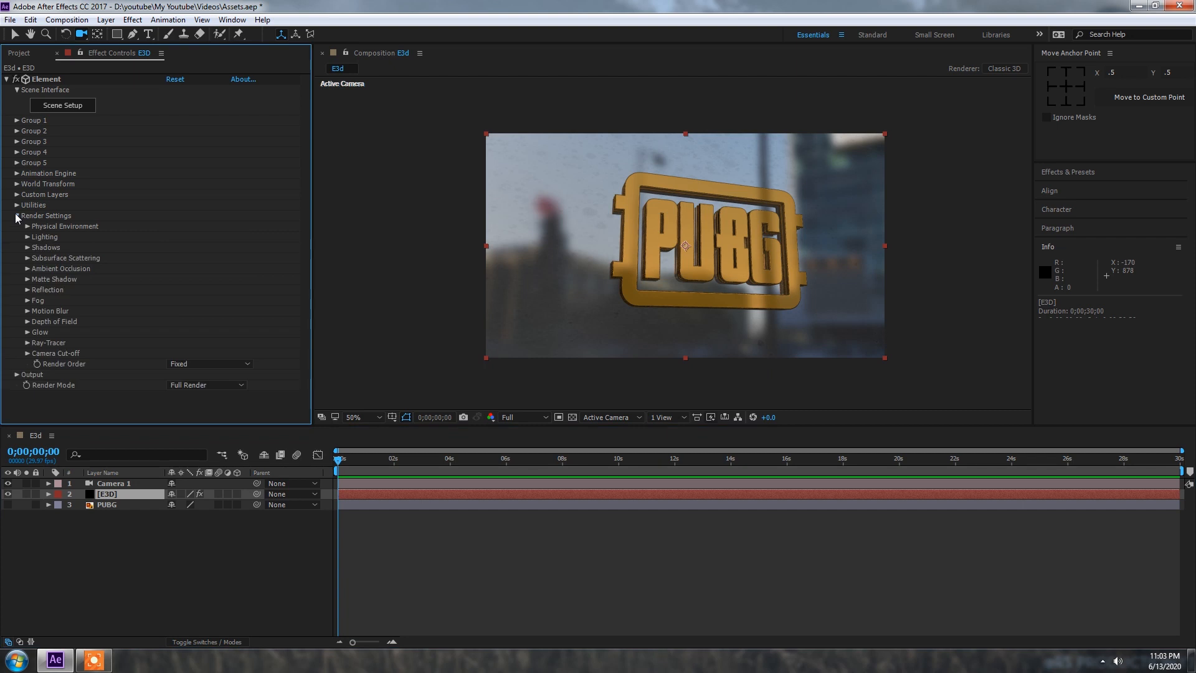
click(27, 269)
click(172, 272)
click(177, 301)
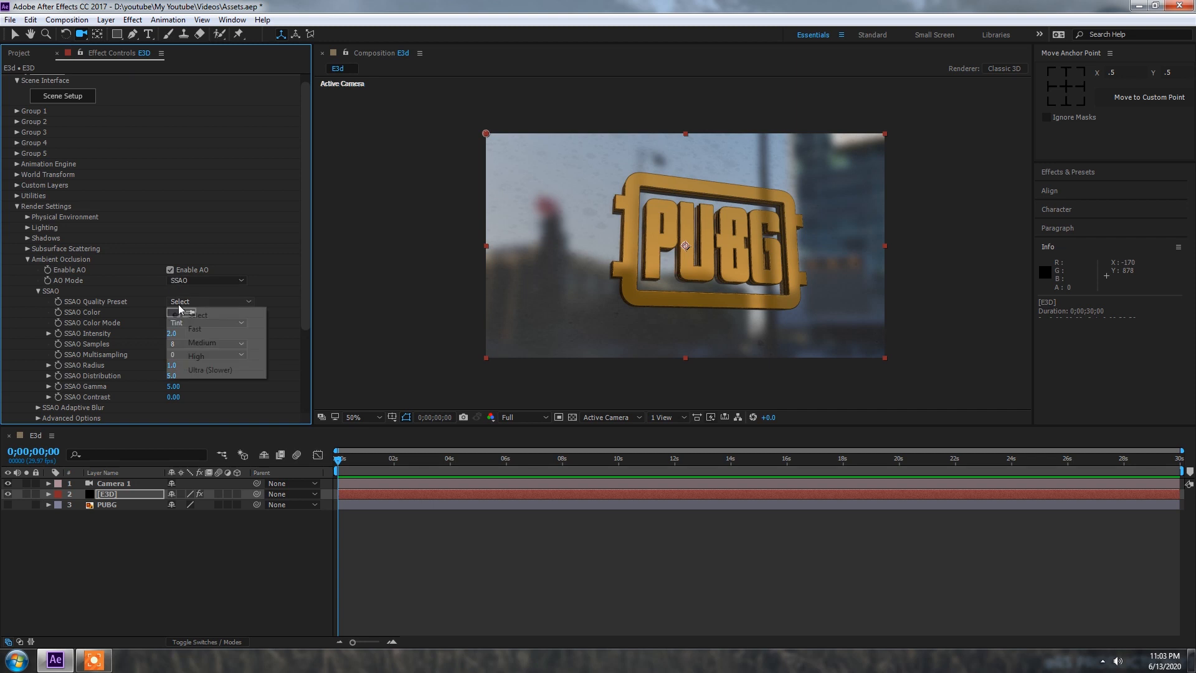
click(195, 356)
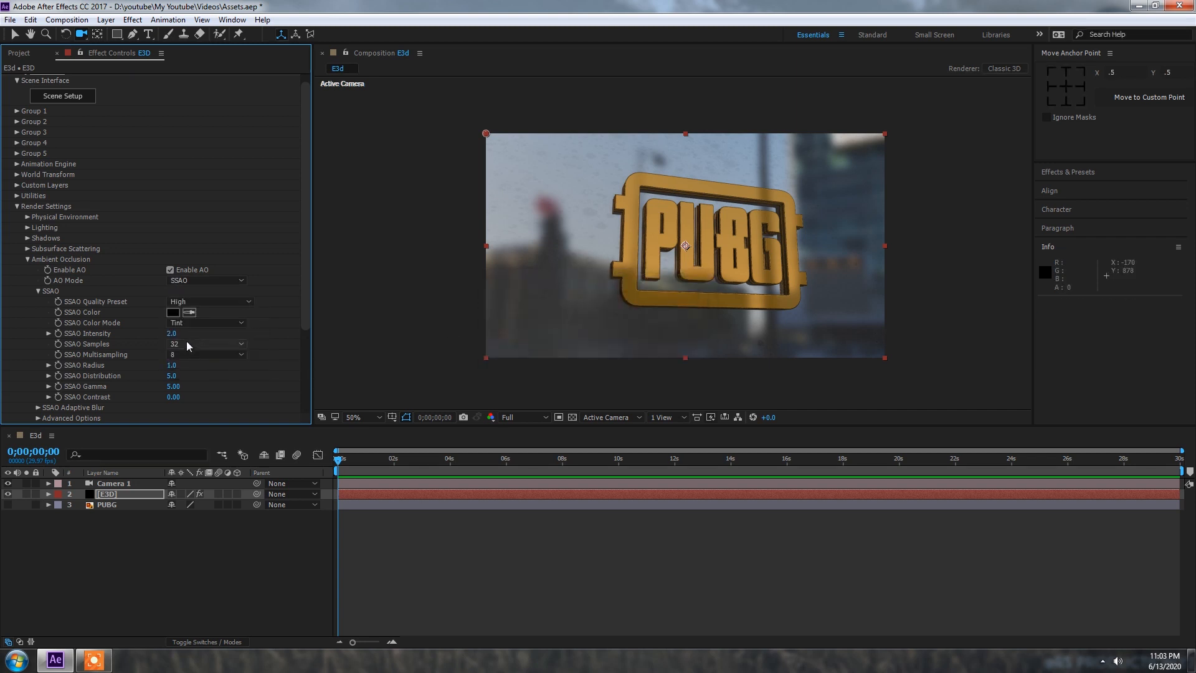
key(ctrl+s)
Set the SSAO Intensity to 10, check the shading on the logo at 100% magnification, and keep the E3D layer selected.
click(175, 335)
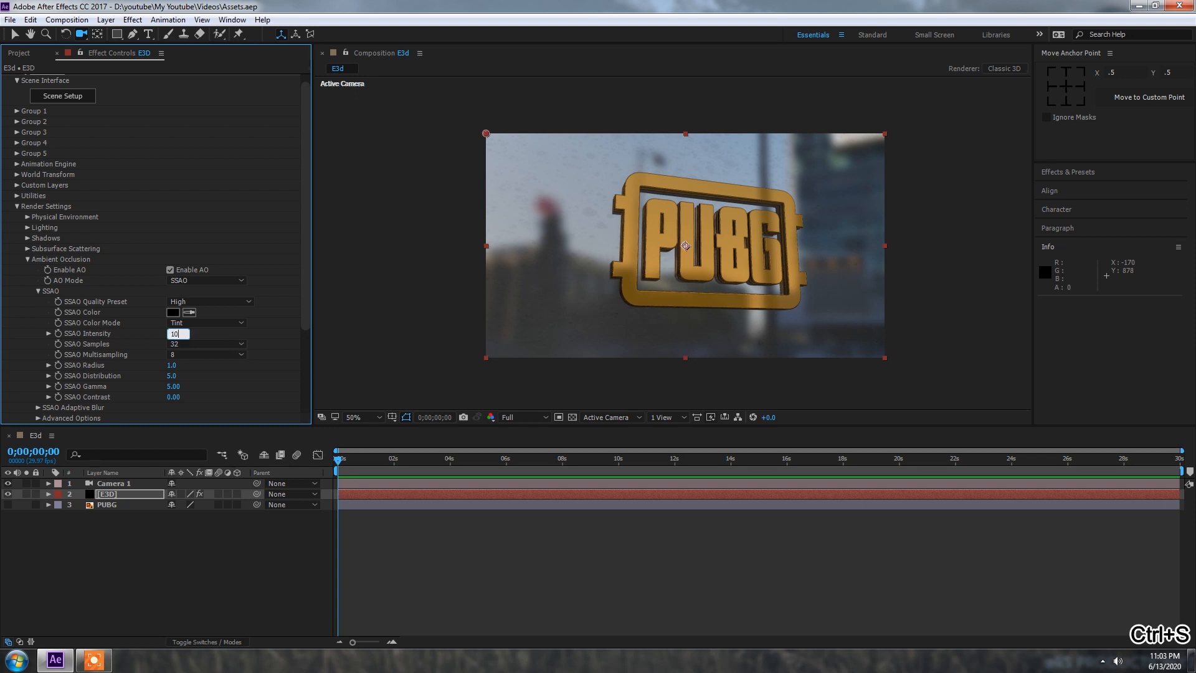
text(10)
key(Return)
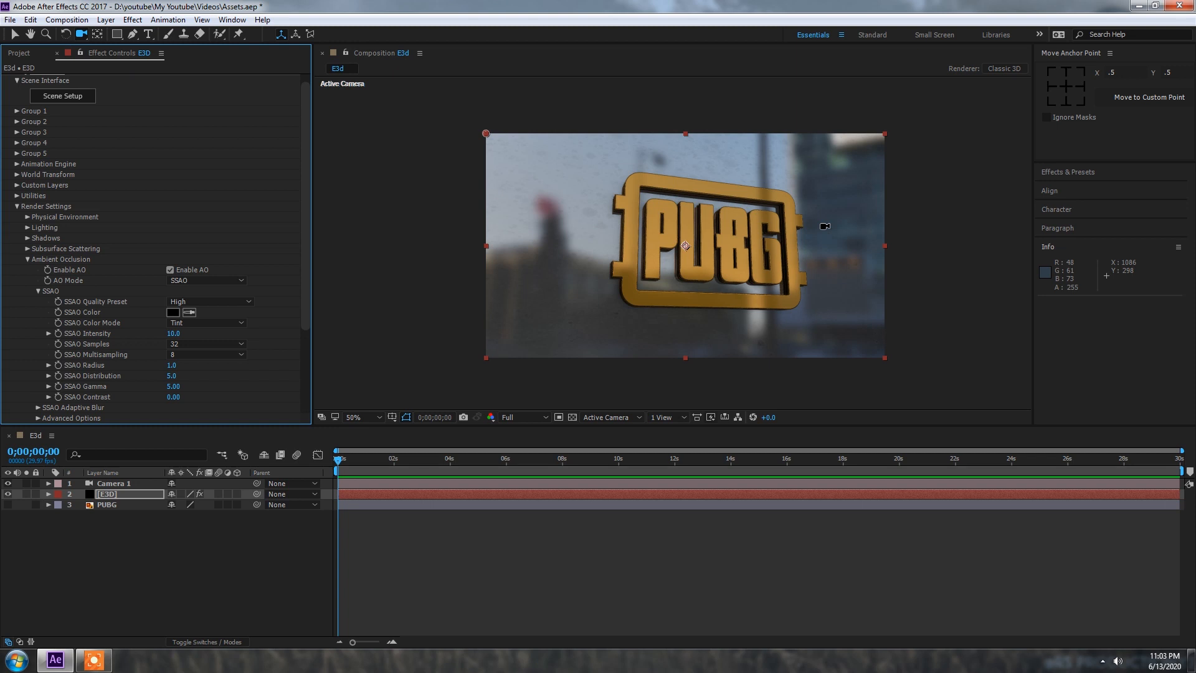
key(slash)
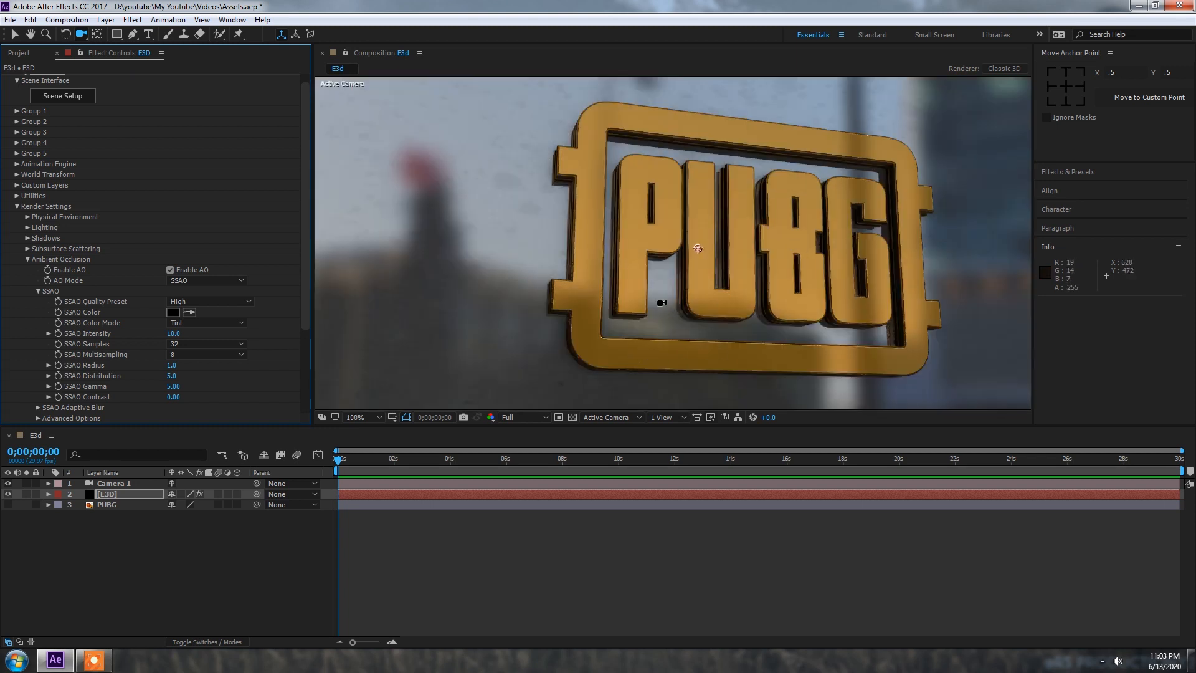
key(comma)
click(108, 506)
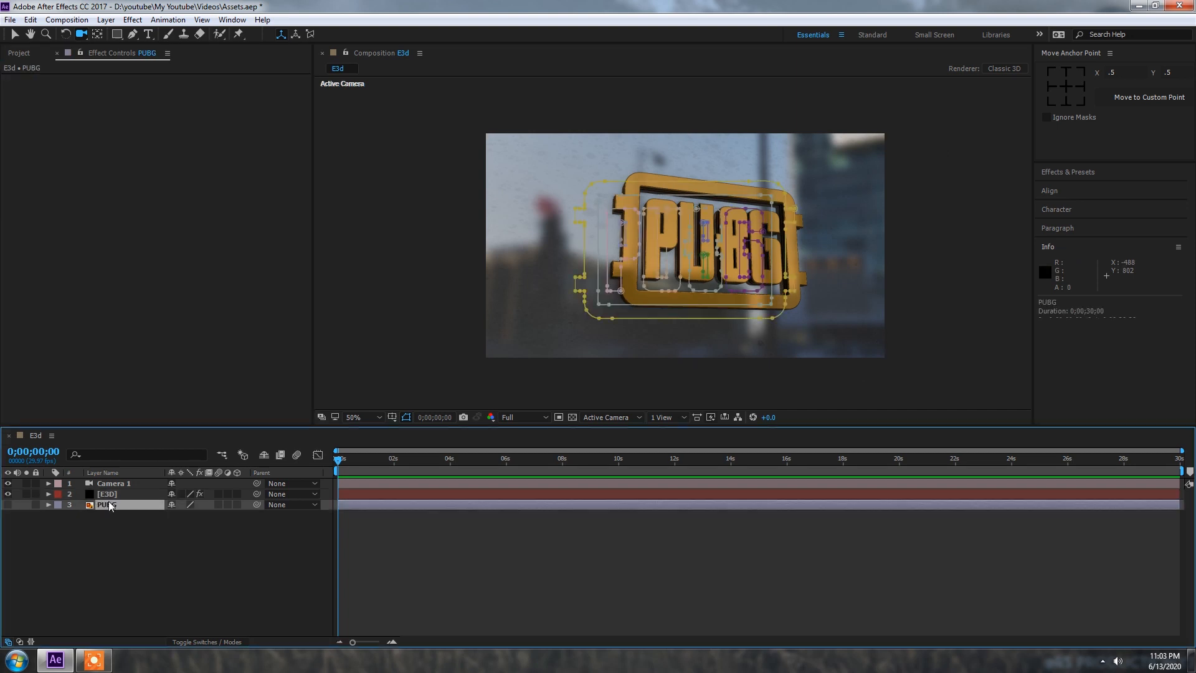
click(117, 495)
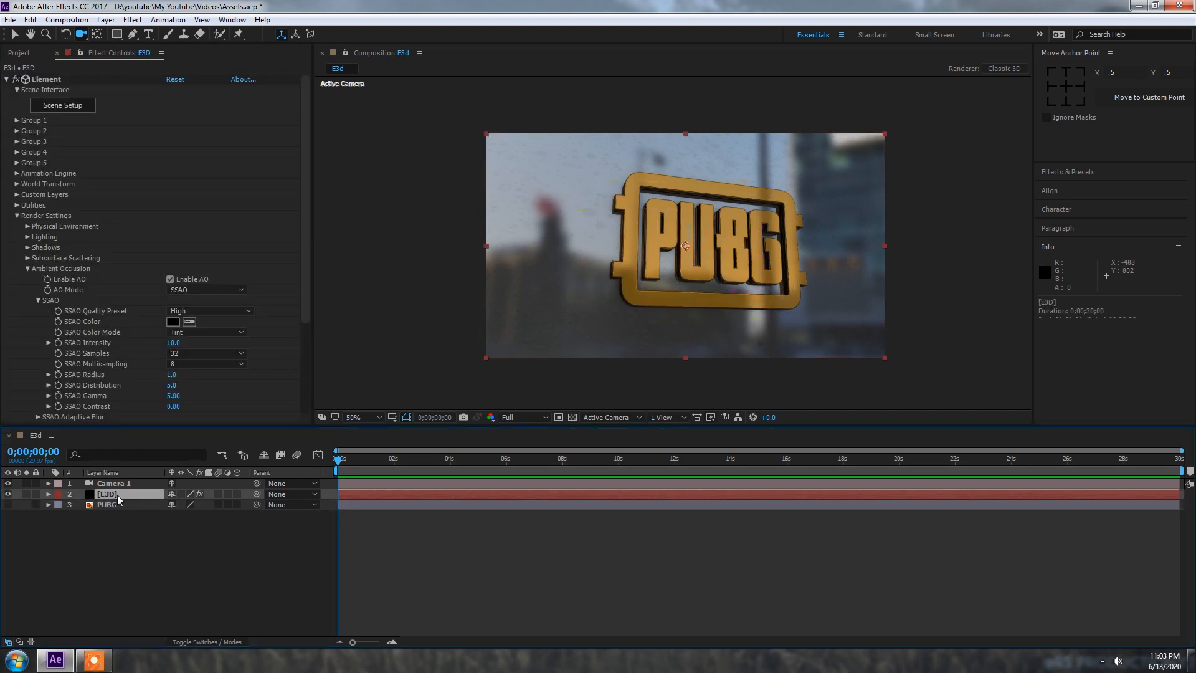
Review the Bevel 1 material's texture, basic, reflectivity, refraction and subsurface scattering settings in the E3D scene setup, then accept it.
click(55, 108)
click(830, 168)
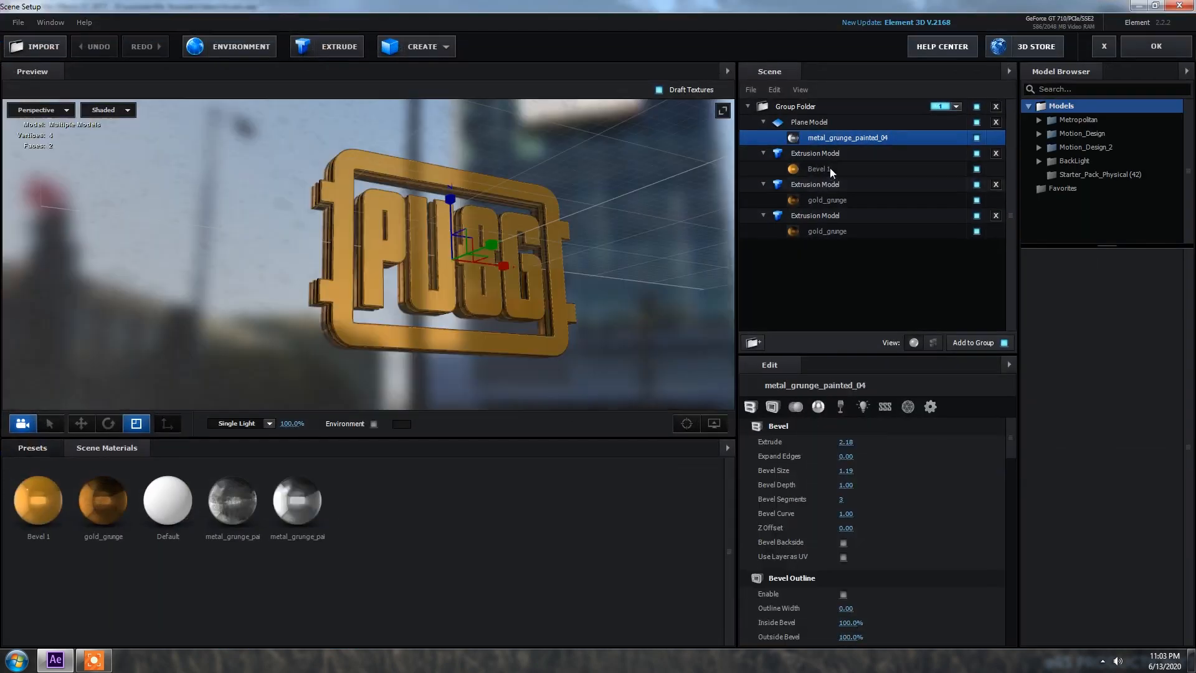
scroll(878, 489, down, 10)
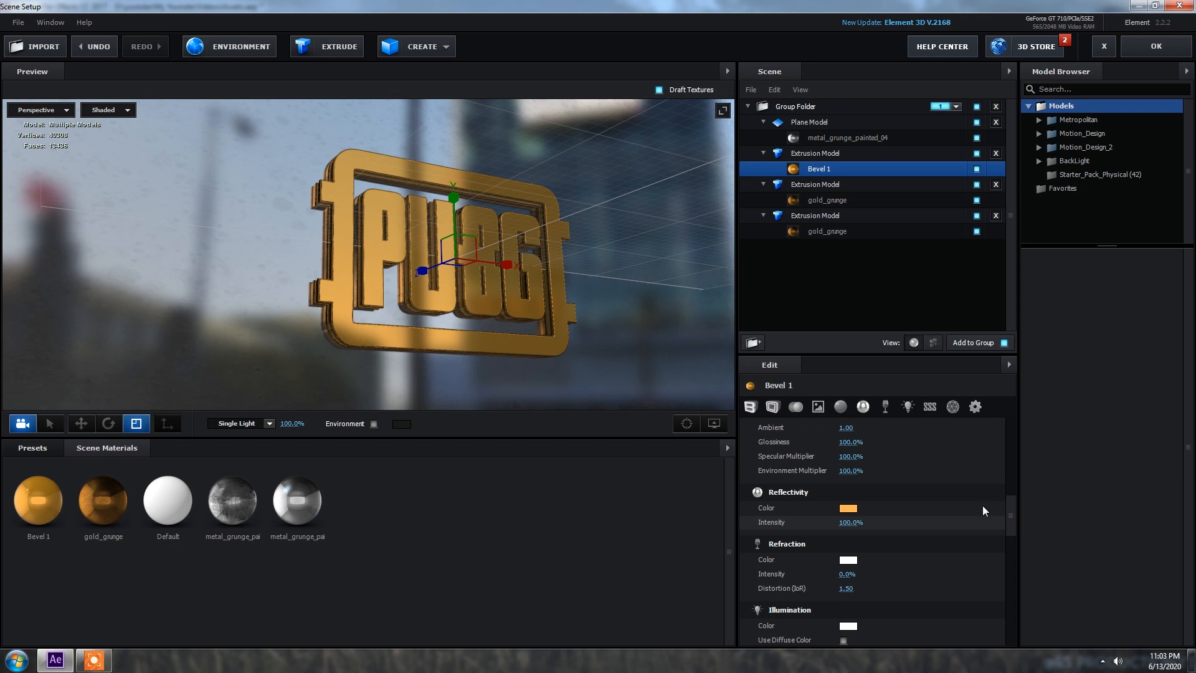
scroll(948, 535, up, 5)
scroll(946, 559, down, 2)
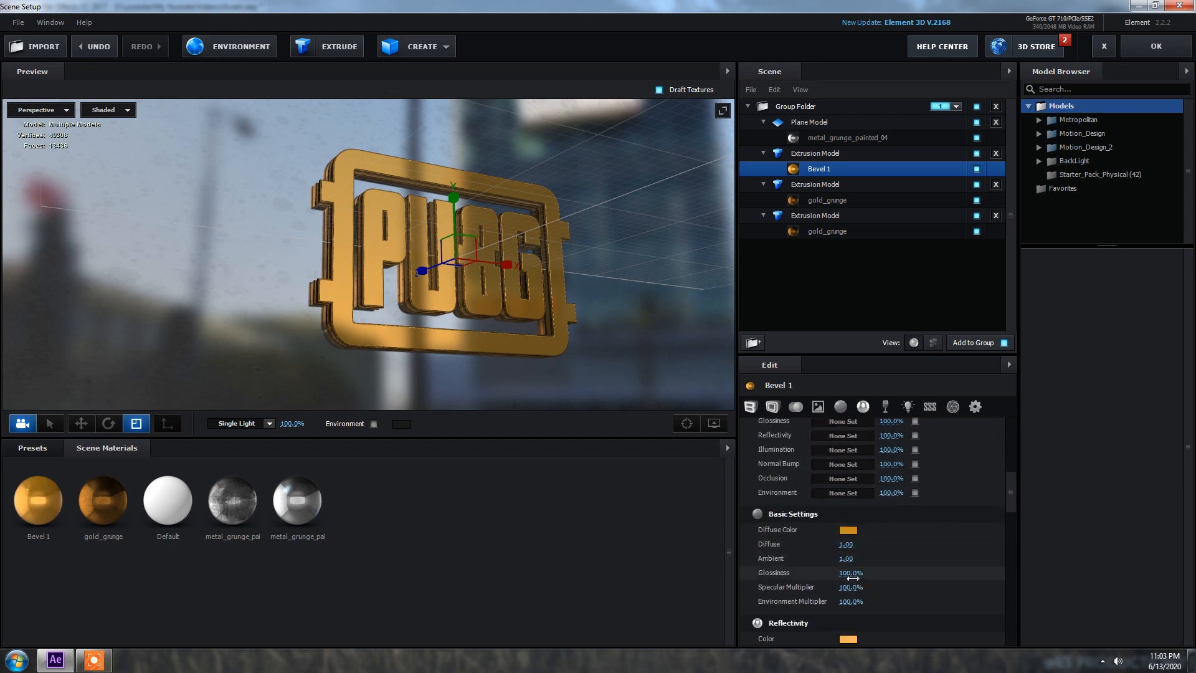
scroll(891, 568, down, 1)
scroll(891, 568, down, 3)
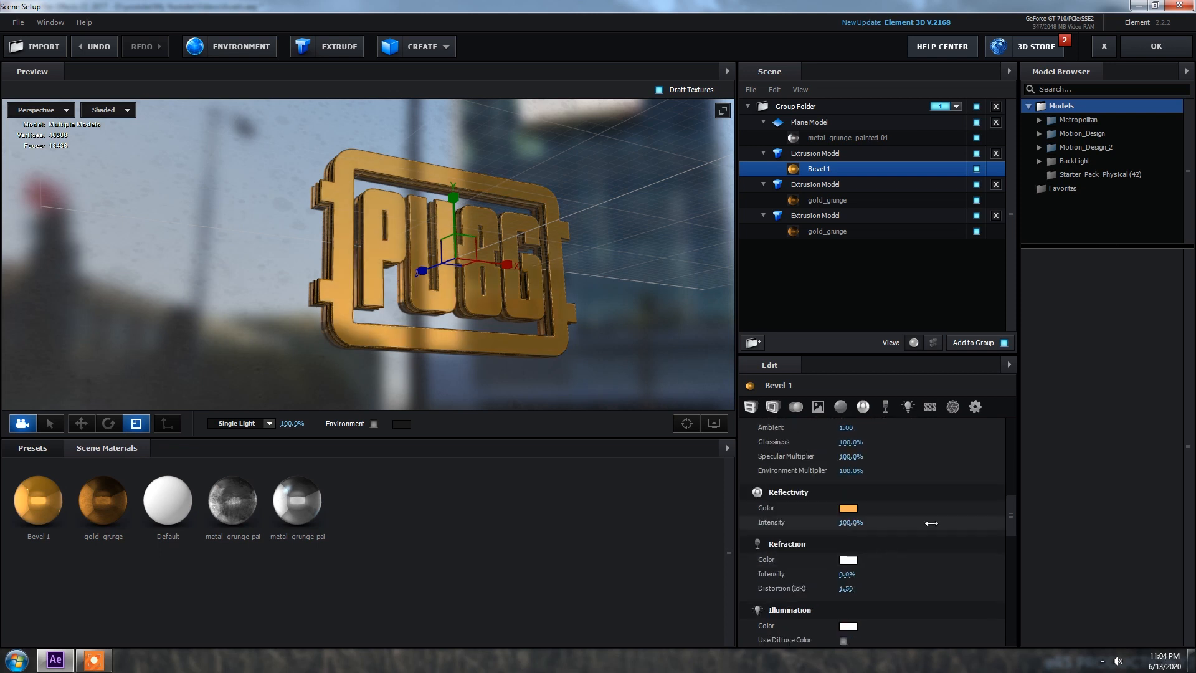
scroll(919, 551, down, 3)
scroll(919, 551, down, 3)
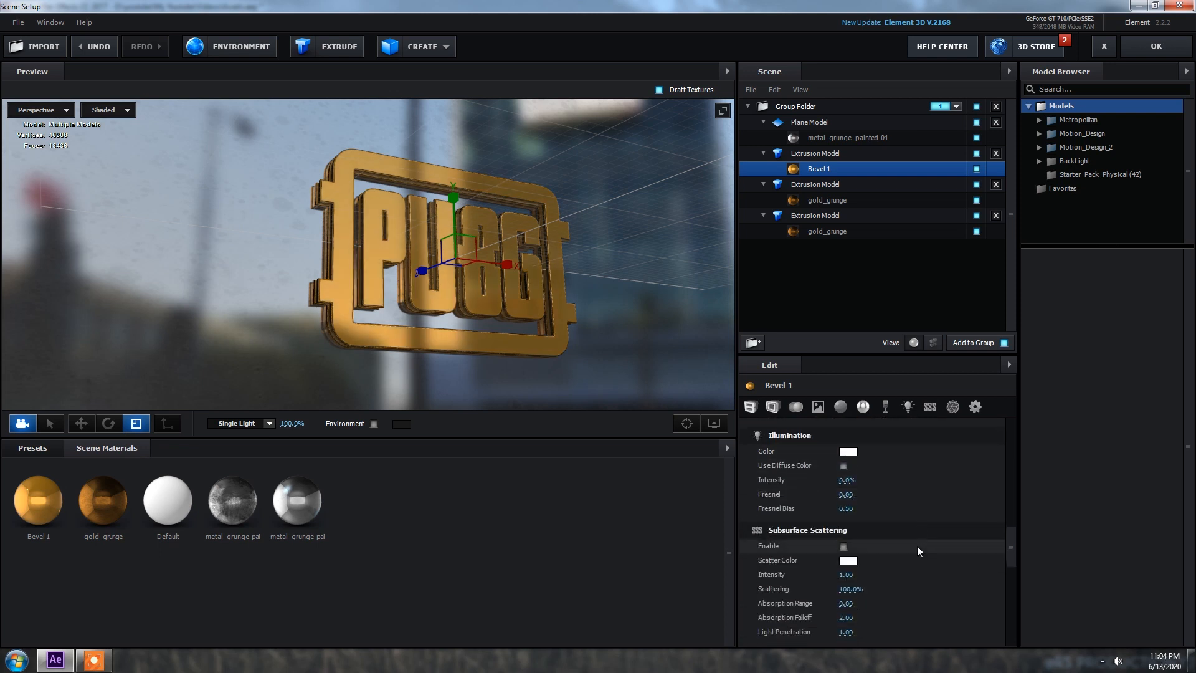
click(1156, 47)
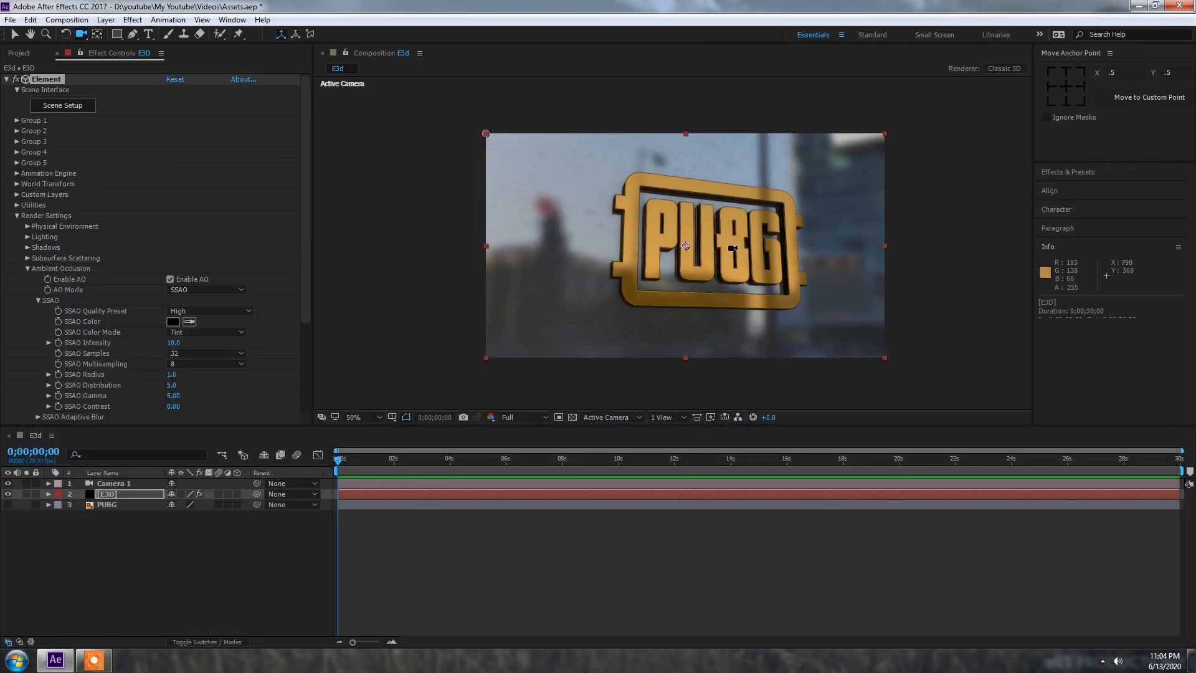
Compare the logo with and without ambient occlusion, leaving ambient occlusion enabled.
scroll(733, 248, up, 1)
scroll(733, 248, down, 1)
click(170, 280)
click(170, 279)
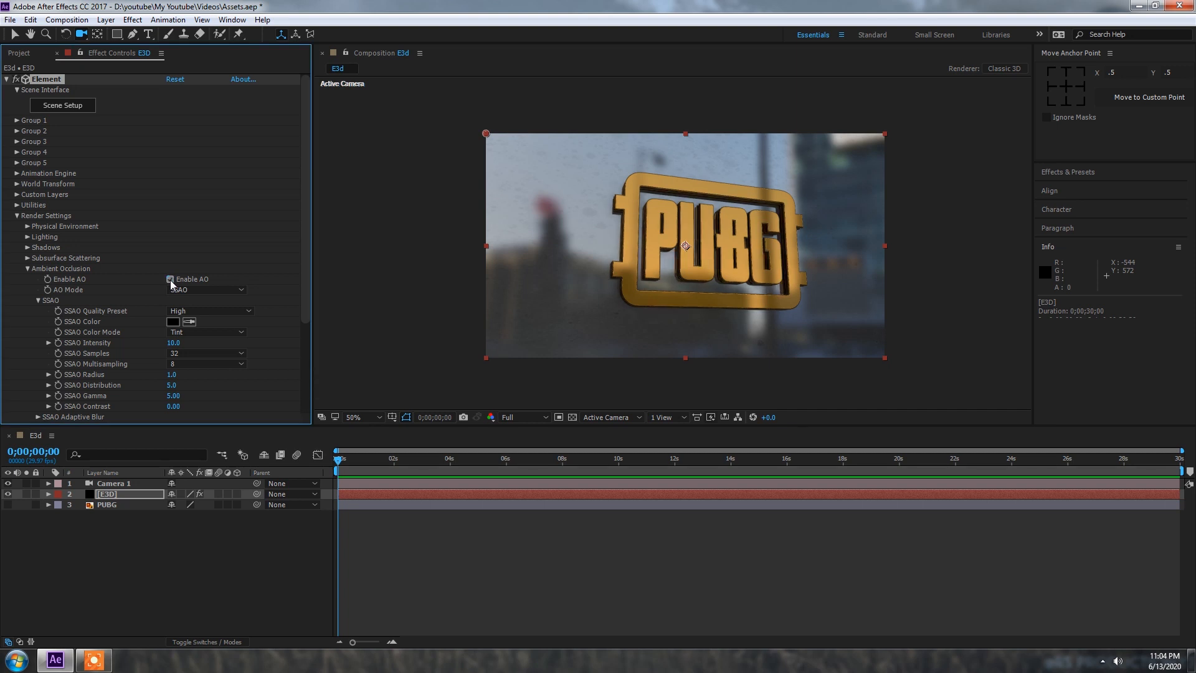
Add the Natural lighting preset in the Element effect's Lighting render settings.
click(27, 270)
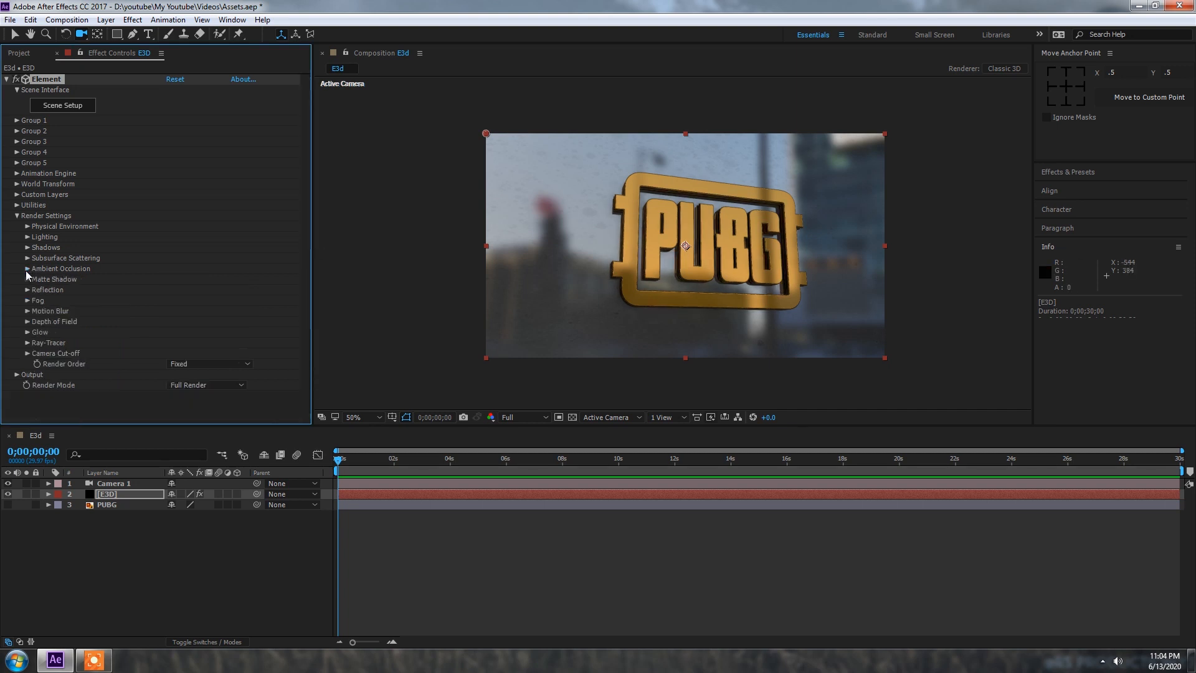
click(28, 237)
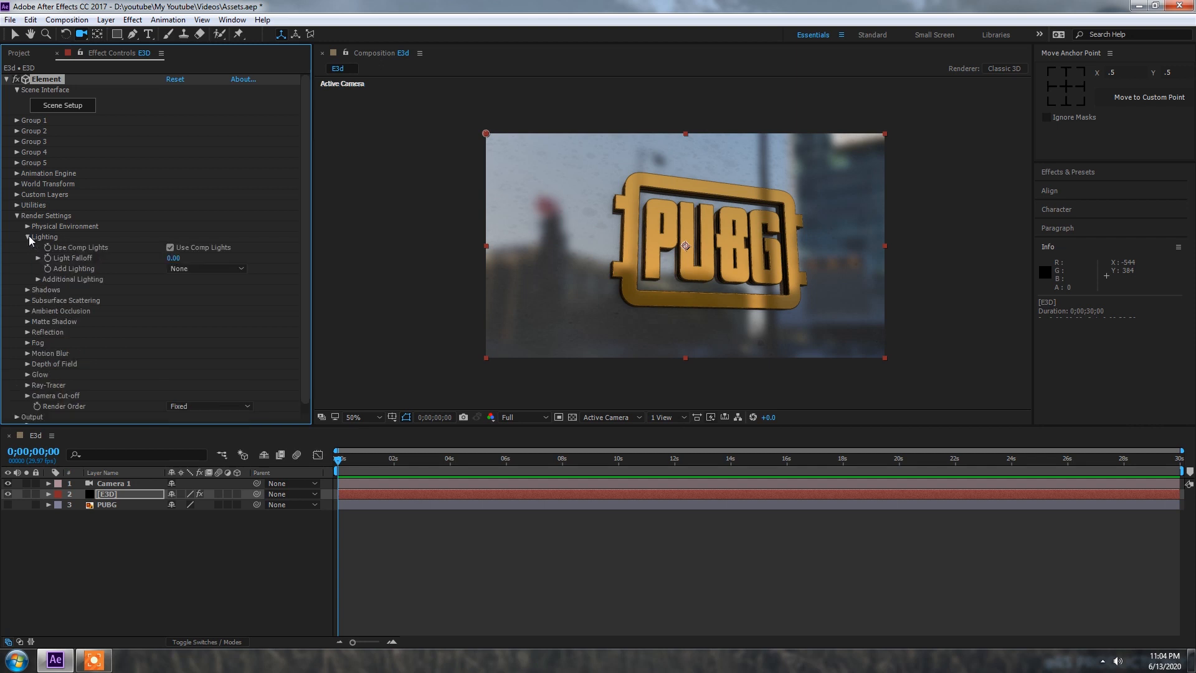
click(210, 267)
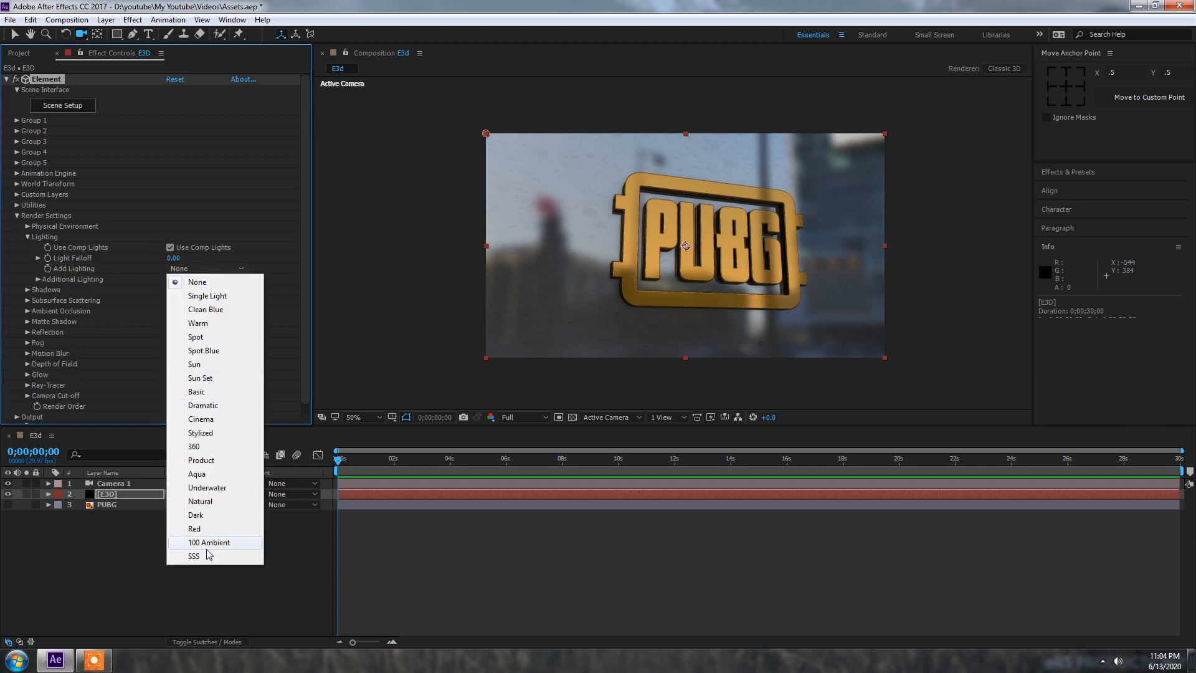
click(200, 502)
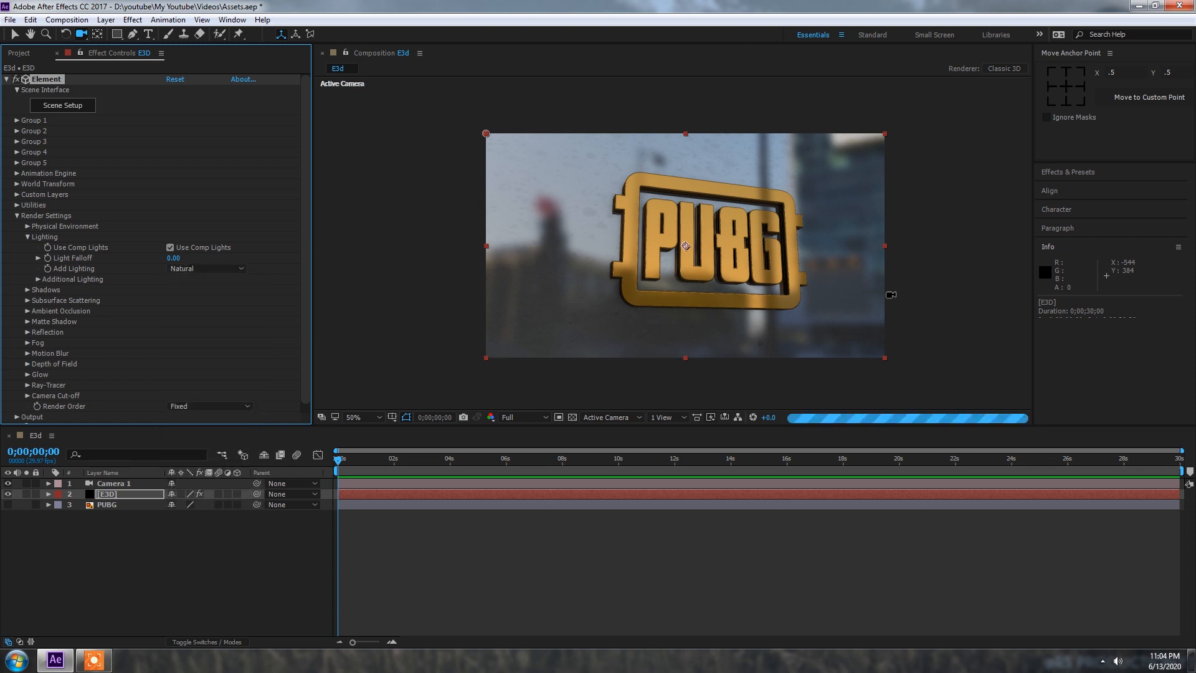
click(17, 216)
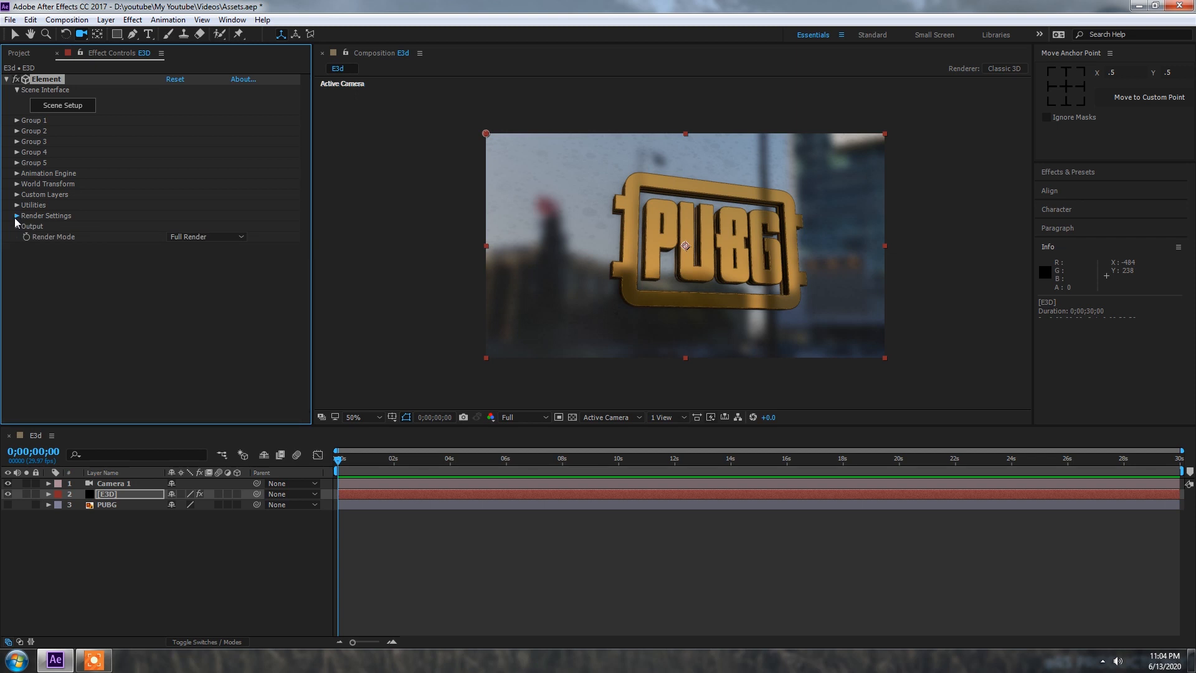
Try a different value in the Physical Environment render settings and undo the change.
click(17, 216)
click(27, 237)
click(27, 226)
drag(178, 248, 185, 250)
click(17, 215)
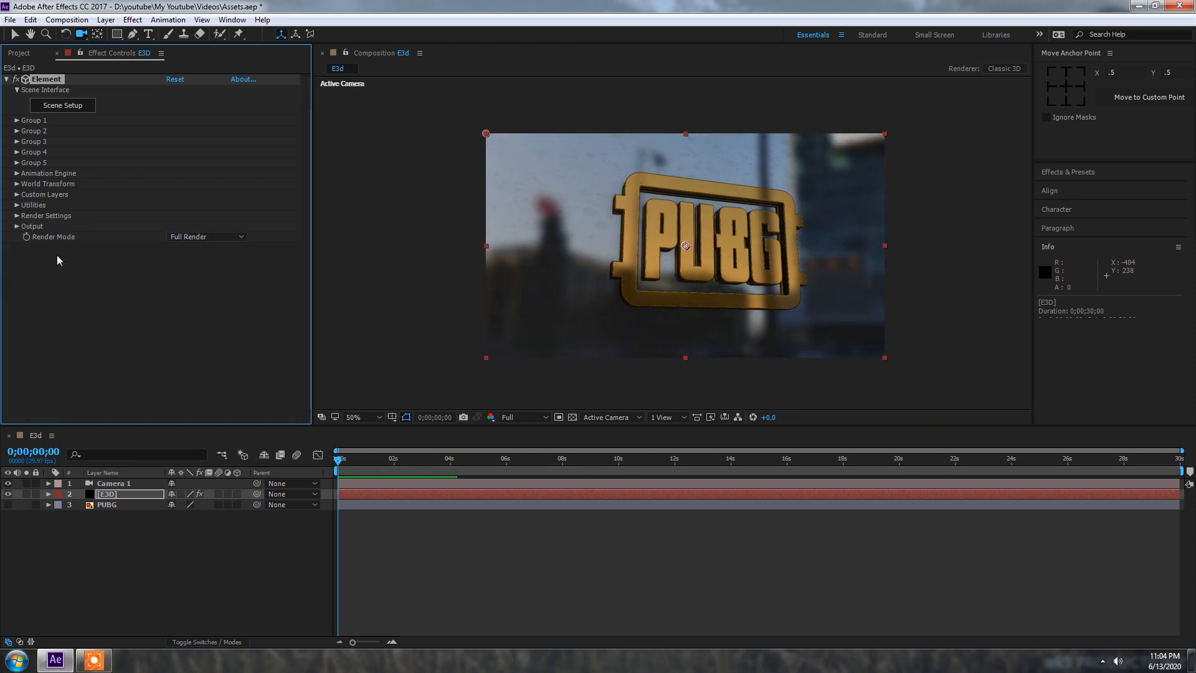
key(ctrl+z)
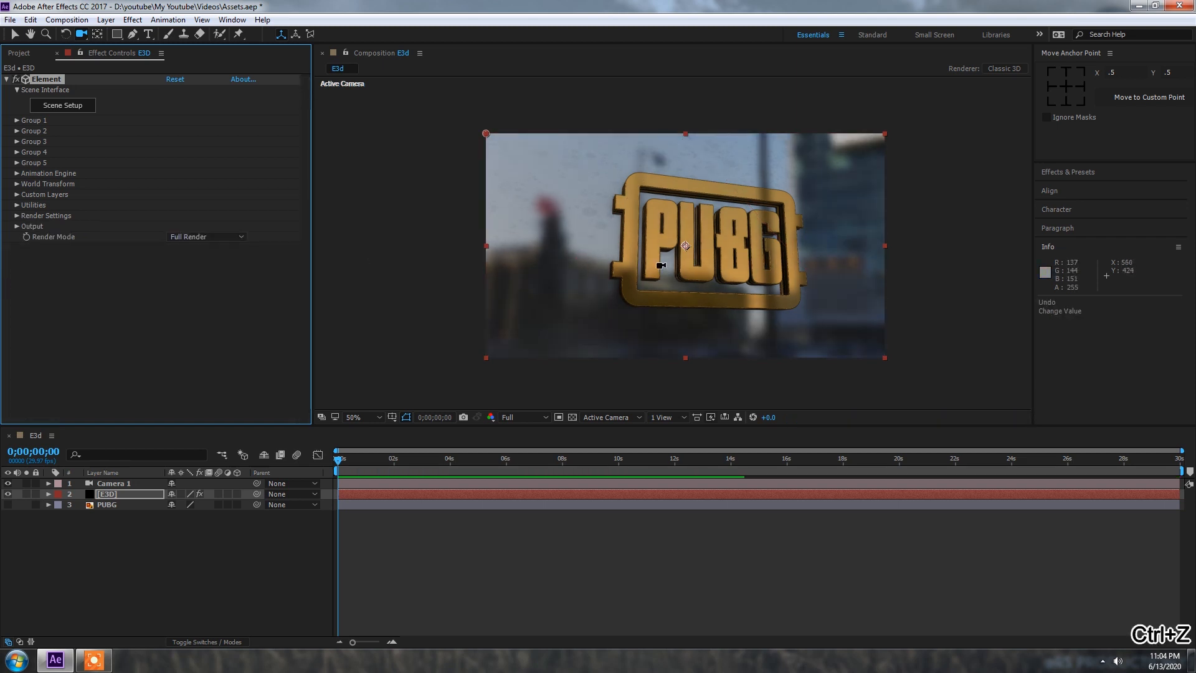
Add a point light named Light 1 with an amber color, 500% intensity and cast shadows.
right_click(114, 539)
mouse_move(149, 426)
click(297, 467)
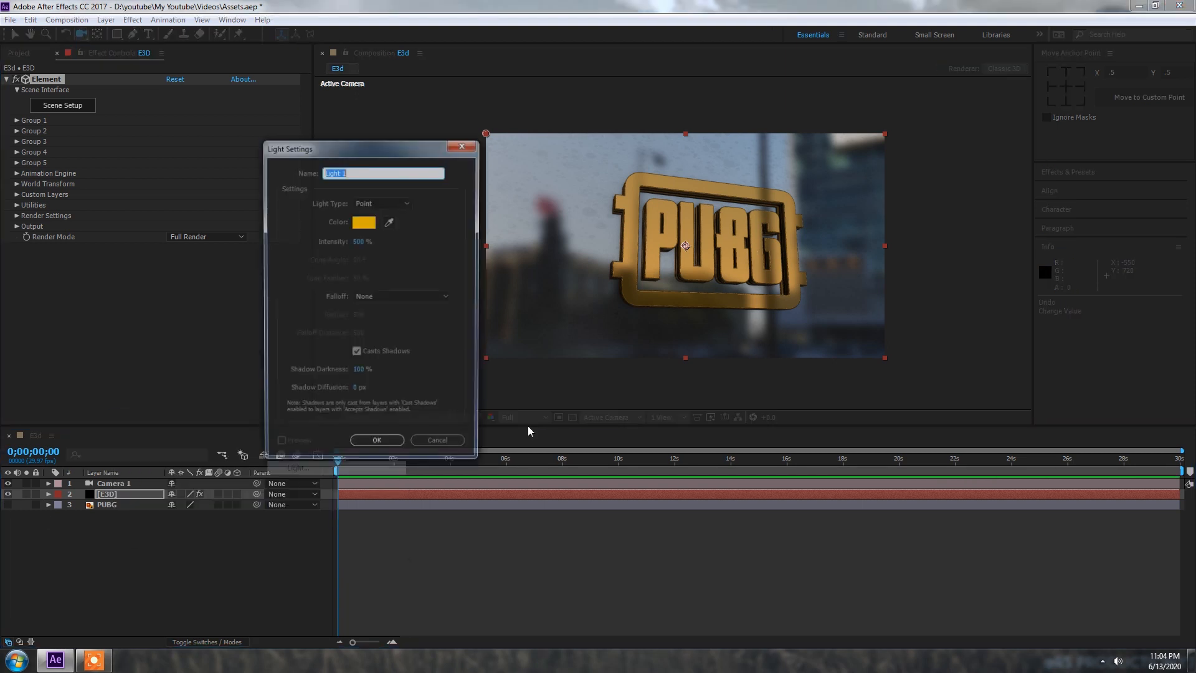
click(377, 445)
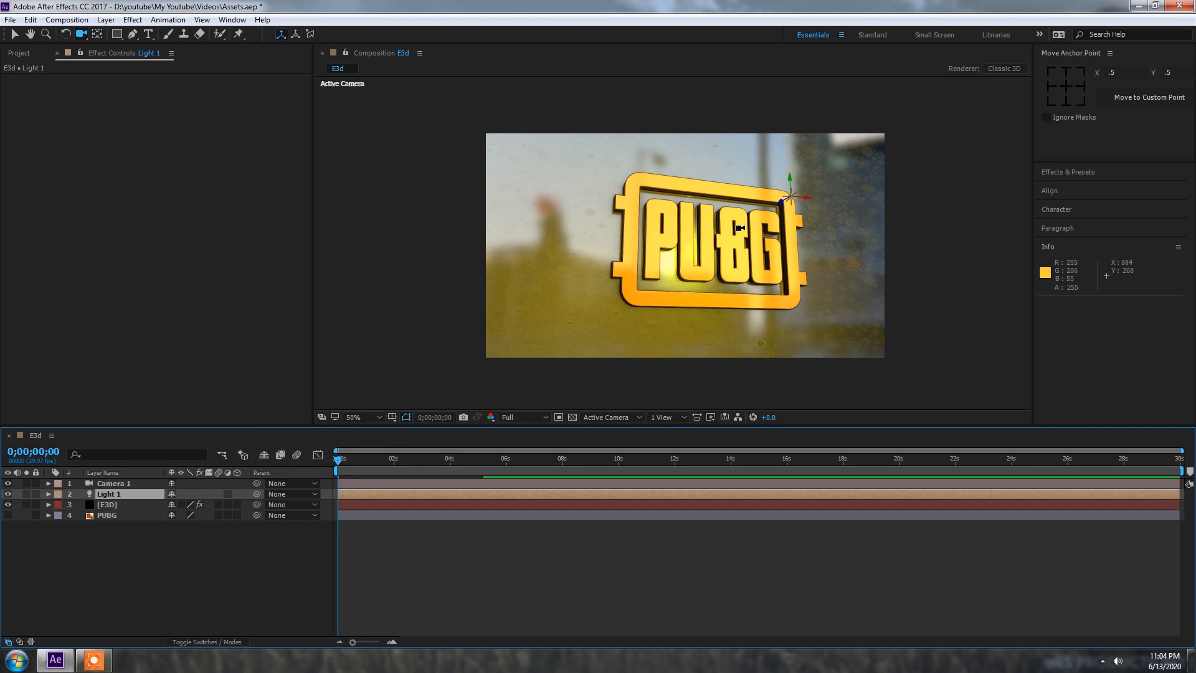
Set Light 1's intensity to 100%.
double_click(143, 493)
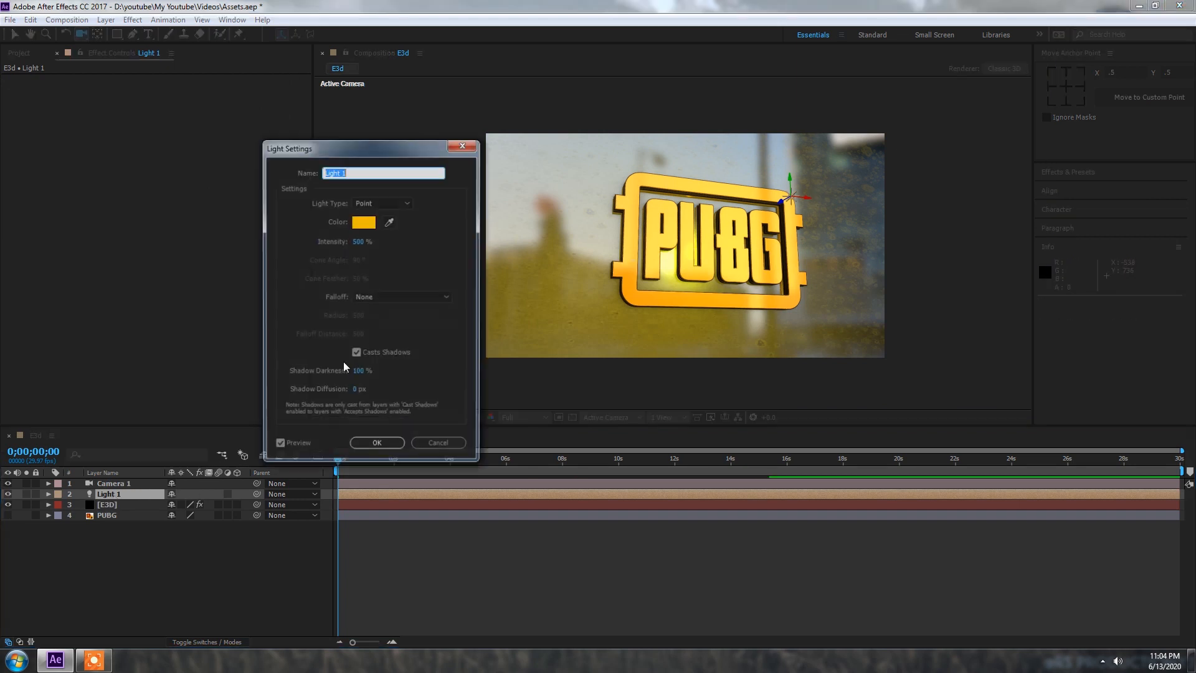
click(353, 242)
text(100)
key(Return)
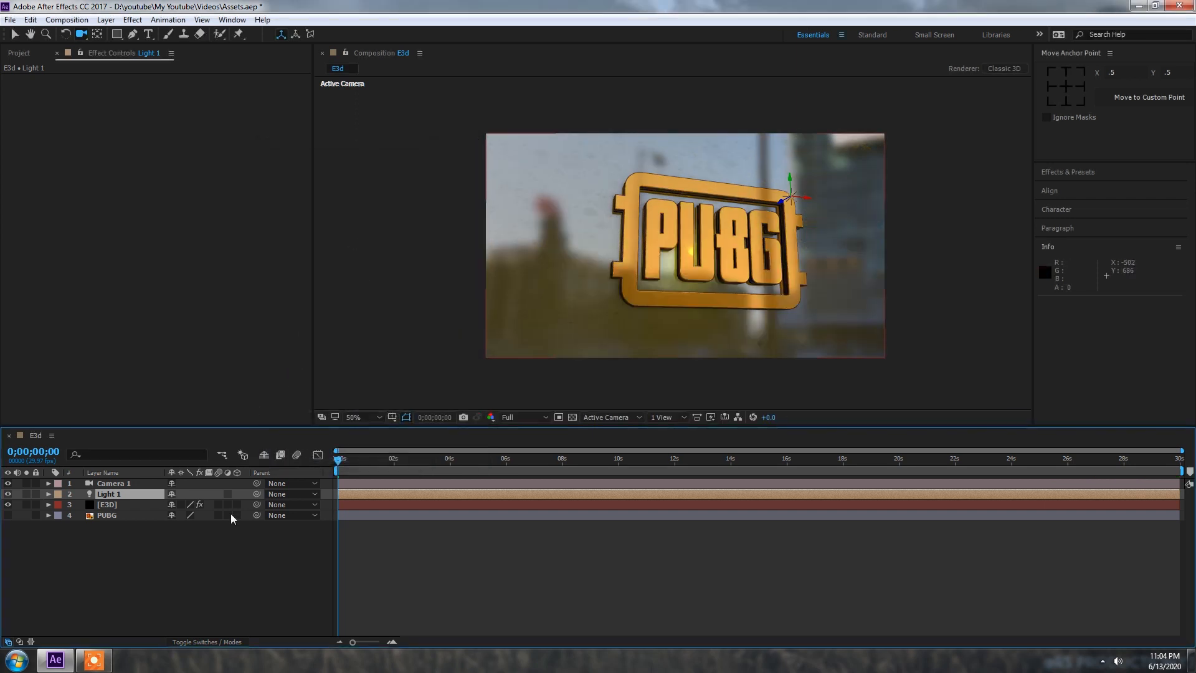
Change Light 1's color to white and its intensity to 240%.
double_click(90, 493)
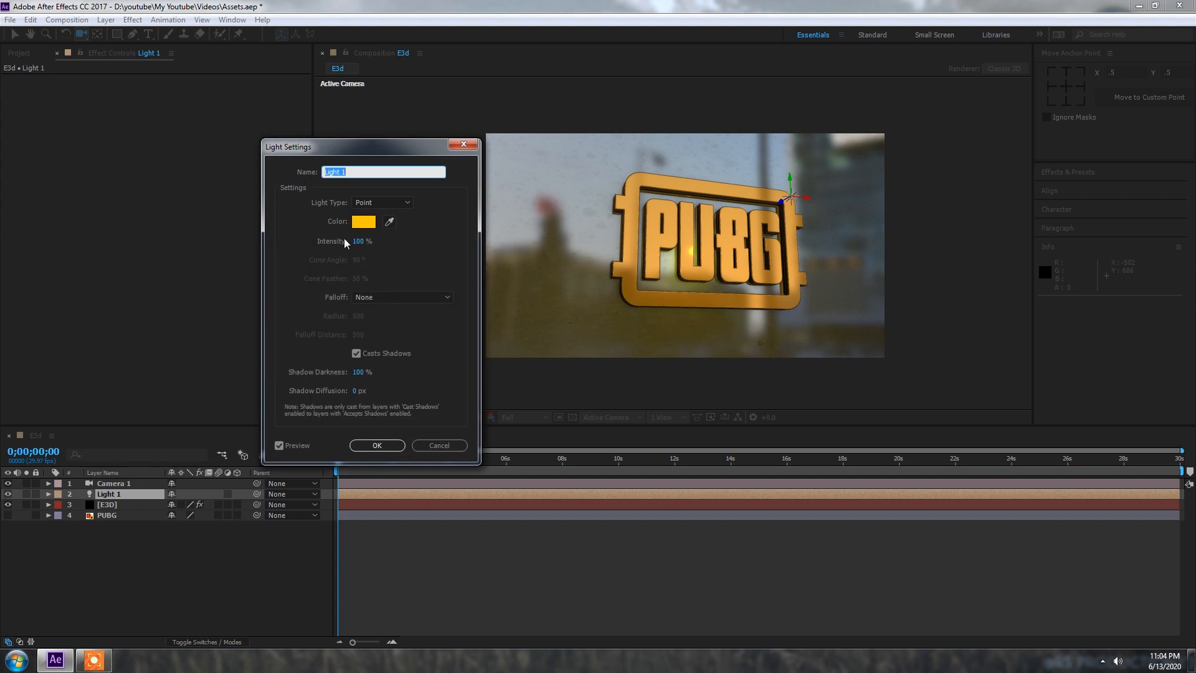
click(365, 223)
drag(233, 291, 191, 280)
click(470, 287)
click(358, 241)
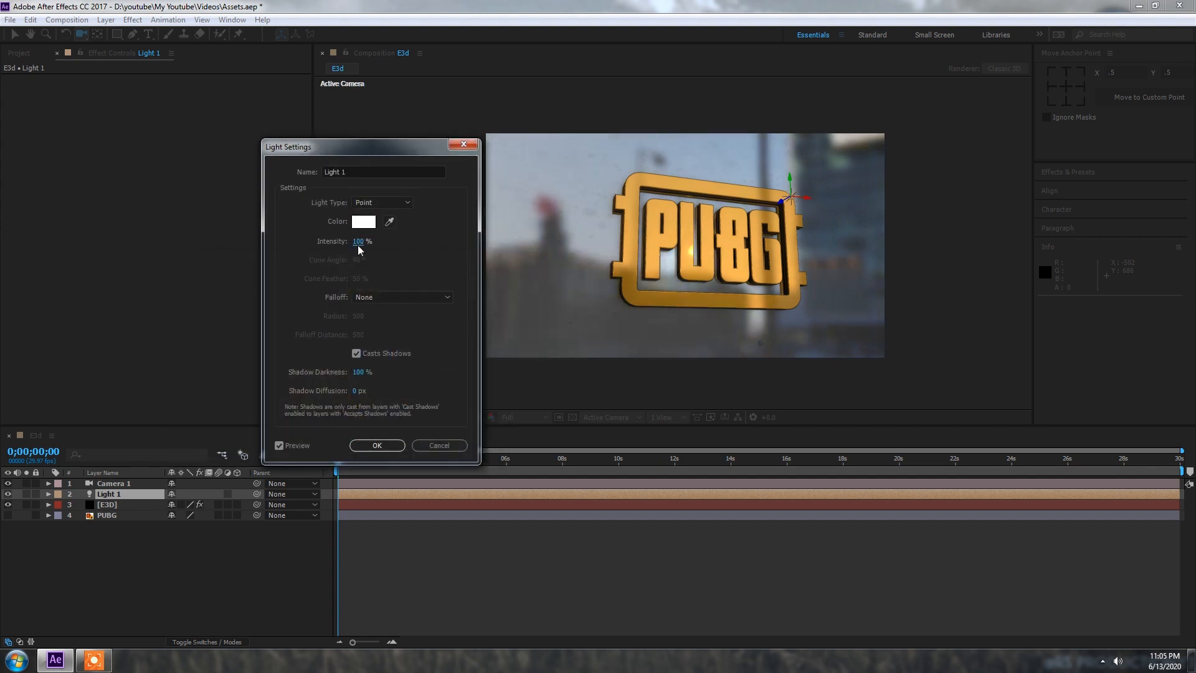
text(240)
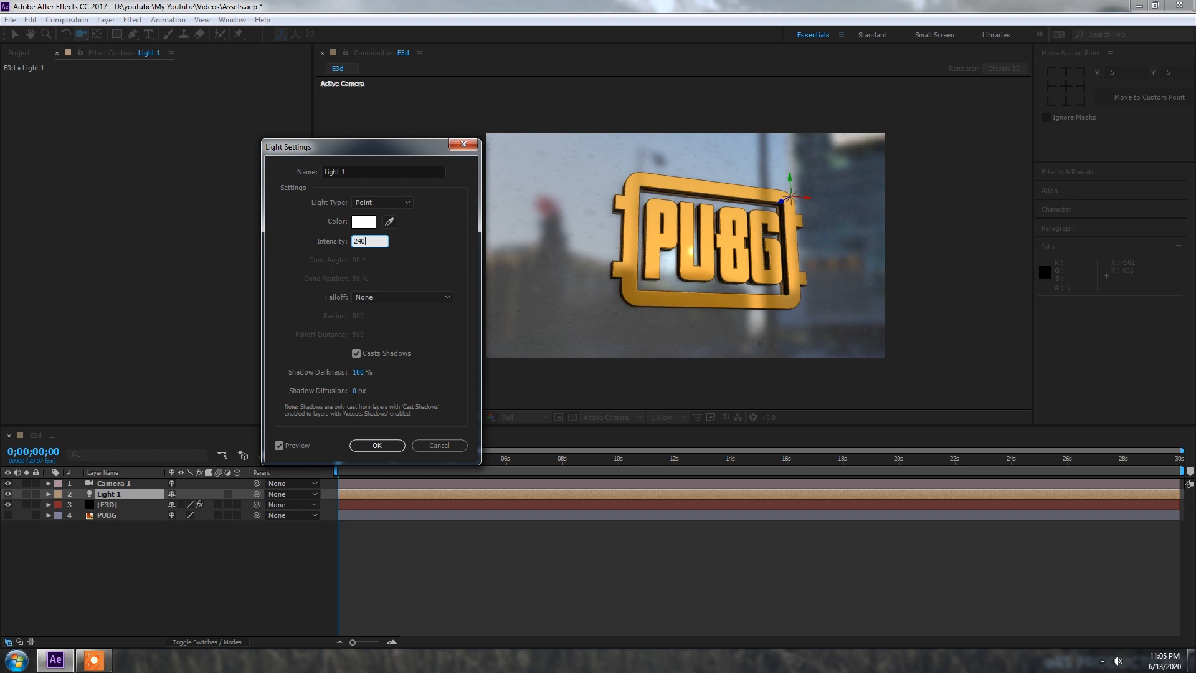
key(Return)
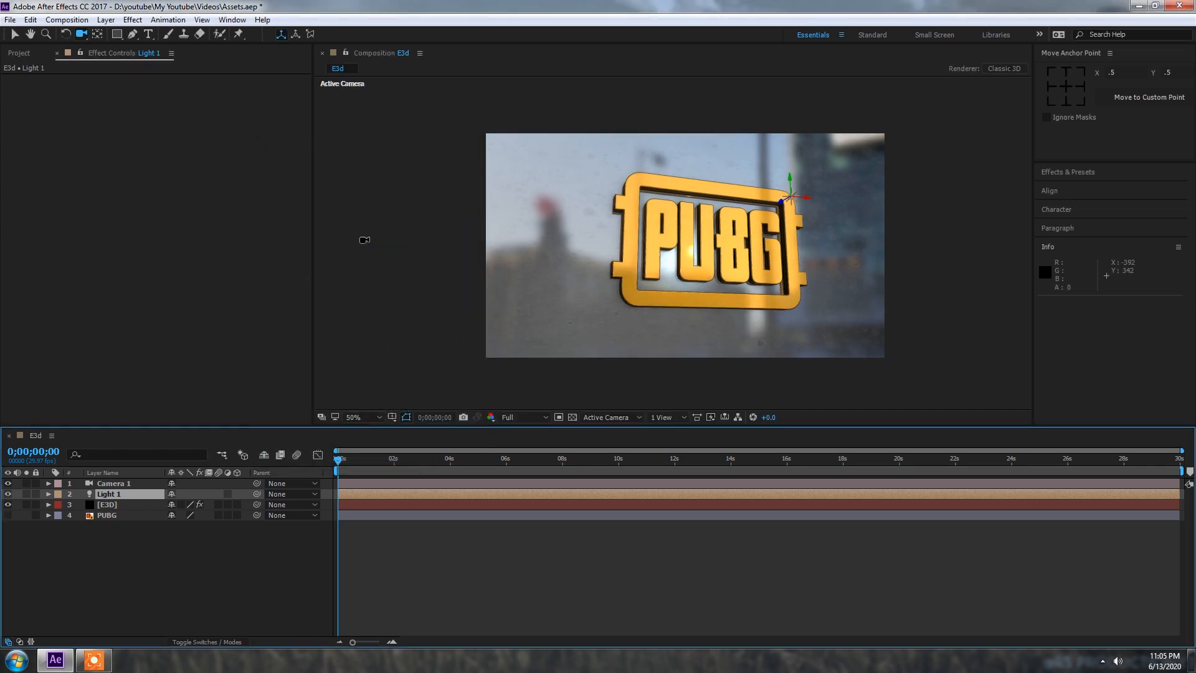
Move Light 1 just outside the frame's upper-right corner, to about 693.3, 306.7, -852.9, and check the logo's lighting.
key(v)
drag(782, 200, 900, 140)
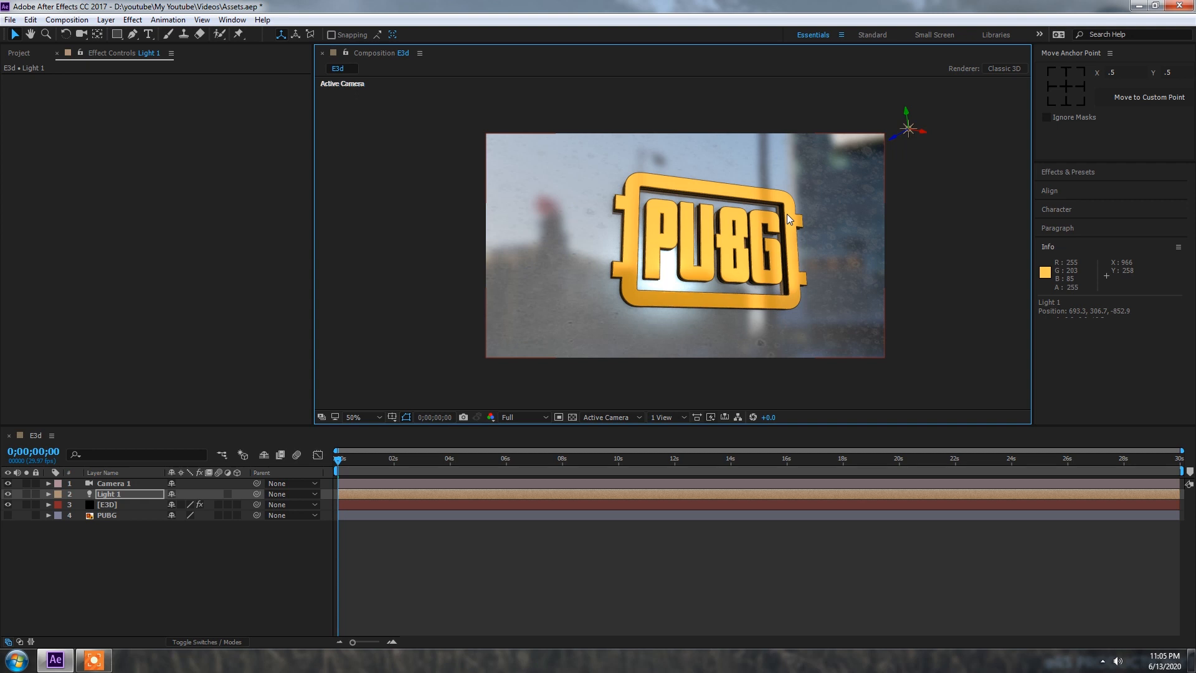
scroll(670, 309, up, 2)
scroll(670, 309, up, 1)
scroll(667, 310, down, 2)
scroll(734, 305, down, 1)
Reduce the Specular texture of the plane's metal_grunge_painted_04 material to 0% in the E3D scene setup and accept it.
click(107, 505)
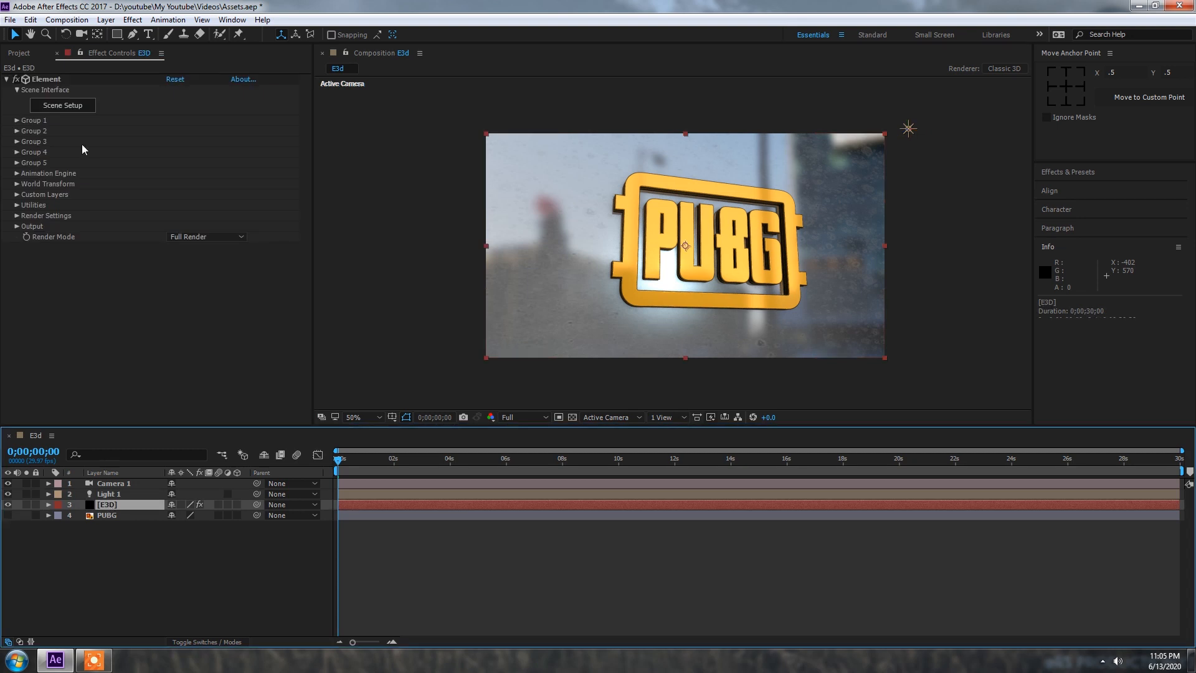
click(58, 107)
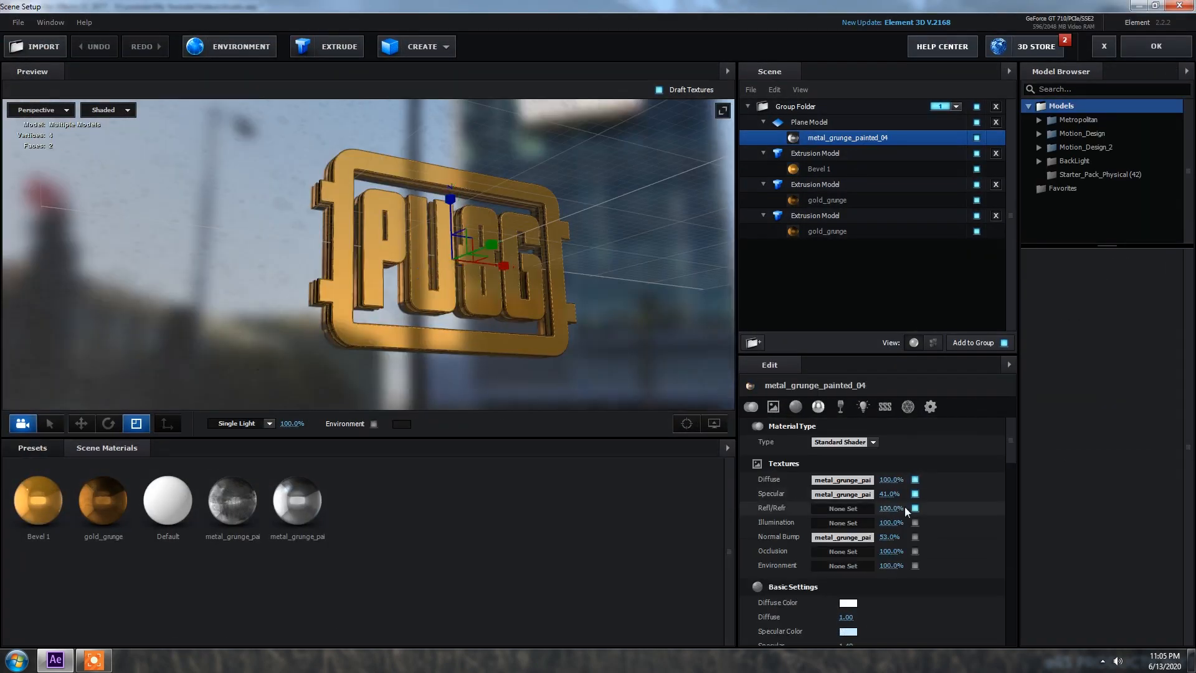
click(914, 508)
drag(891, 493, 837, 494)
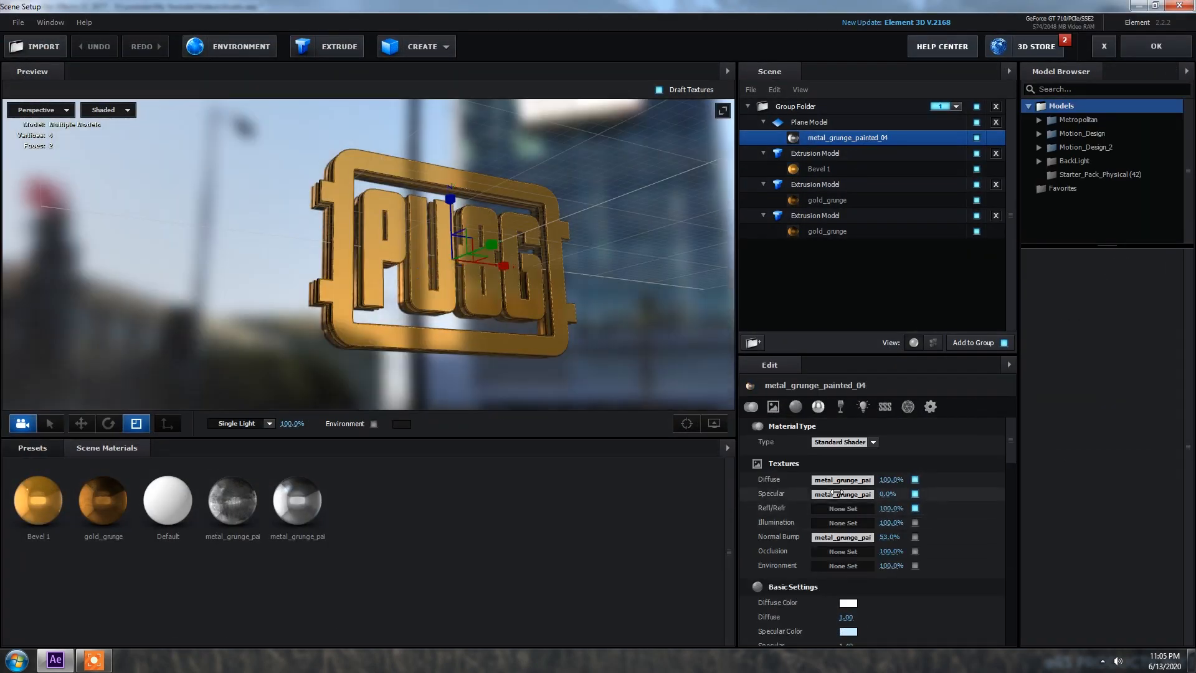
click(1156, 46)
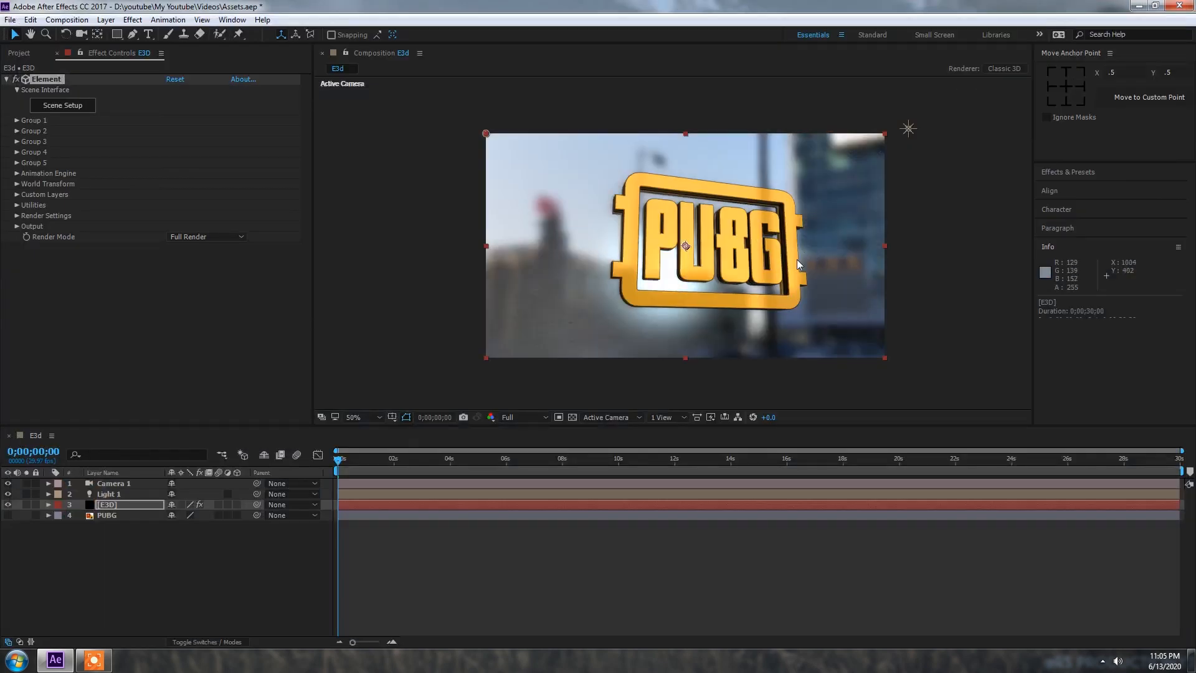
Inspect the background reflection up close and compare it with the previous look by undoing and redoing the scene change.
scroll(731, 309, up, 1)
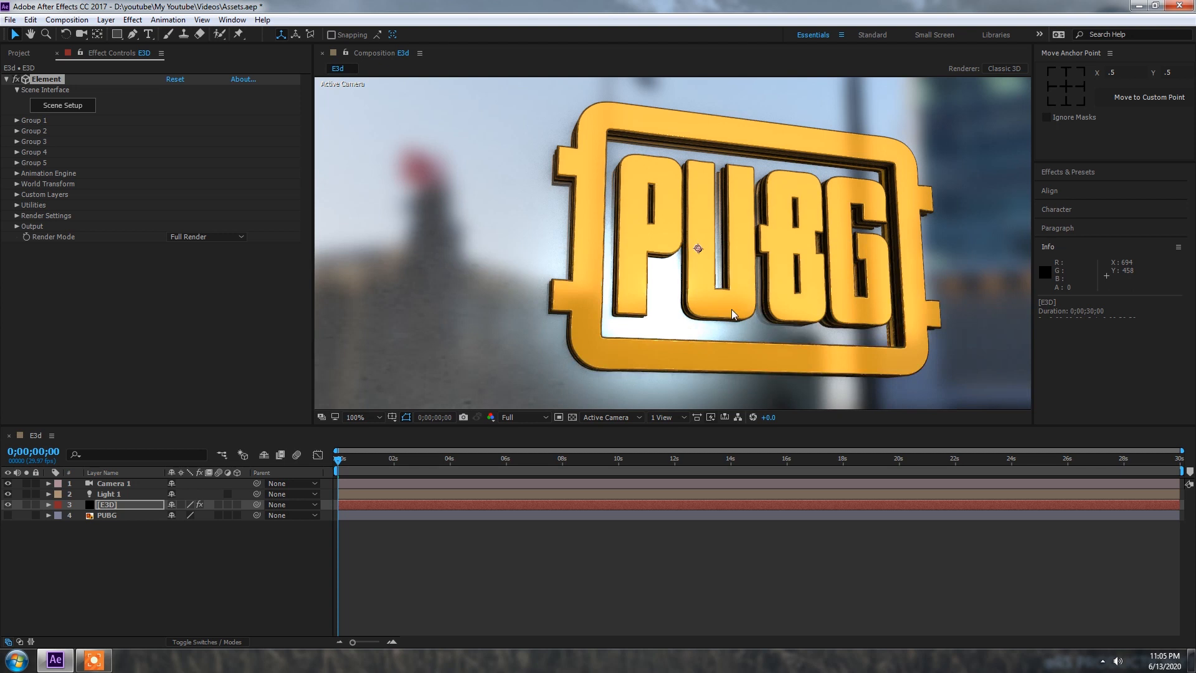
scroll(731, 309, down, 1)
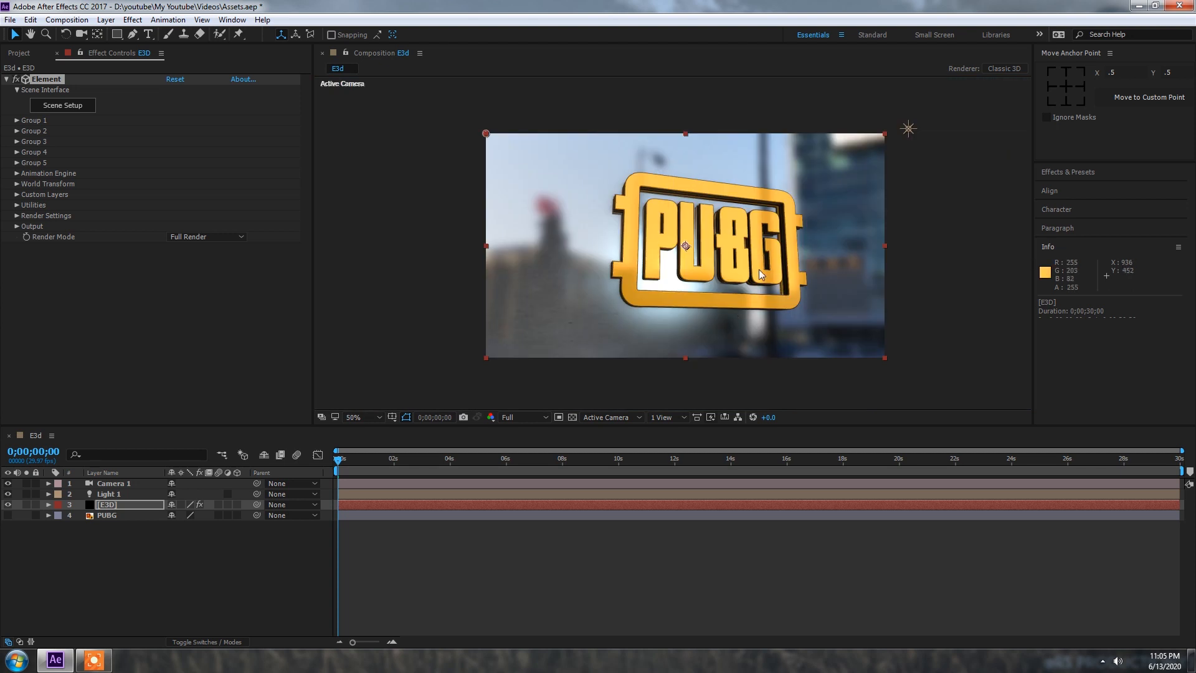
key(ctrl+z)
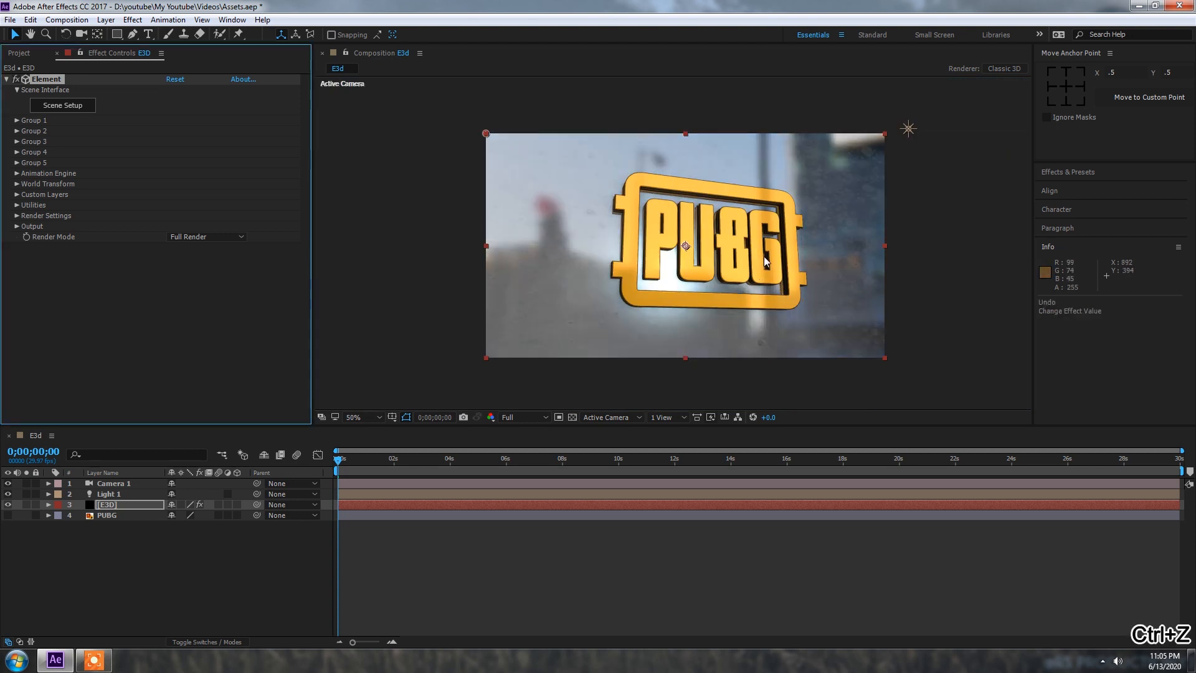
key(ctrl+shift+z)
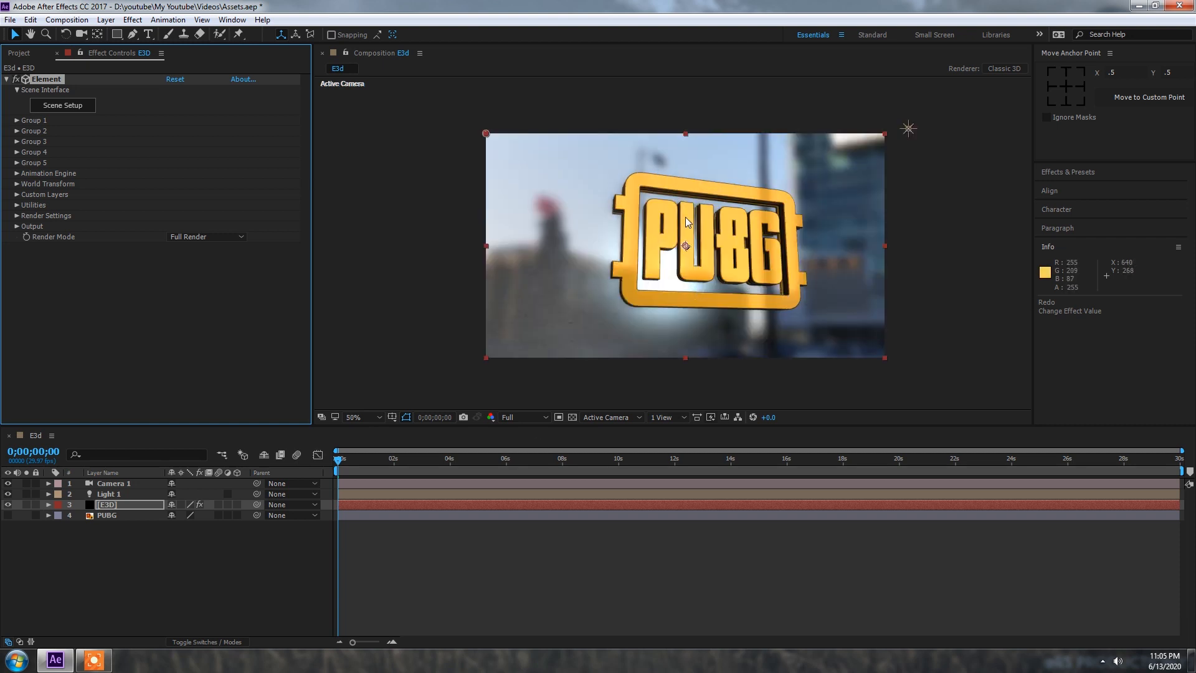
Duplicate Light 1 and move the copy over the background to the left of the PUBG logo.
click(123, 494)
key(ctrl+d)
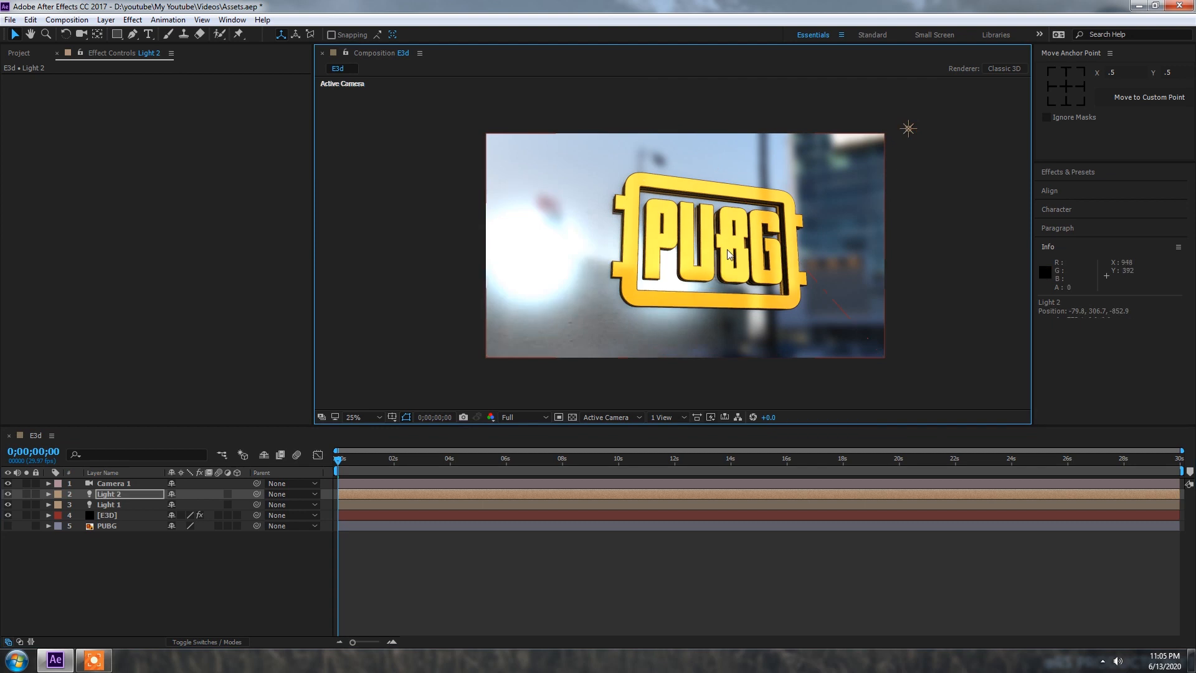
key(comma)
drag(573, 143, 592, 200)
scroll(591, 203, up, 1)
Set Light 2's intensity to 100%.
double_click(121, 495)
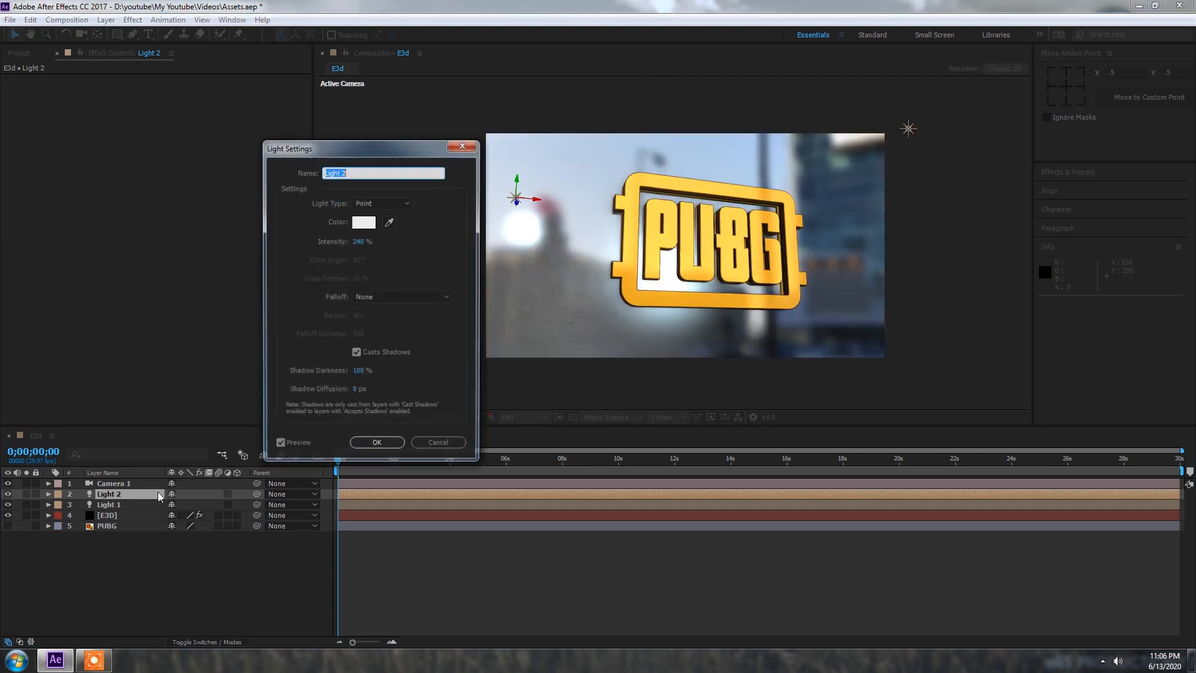
click(354, 243)
text(1)
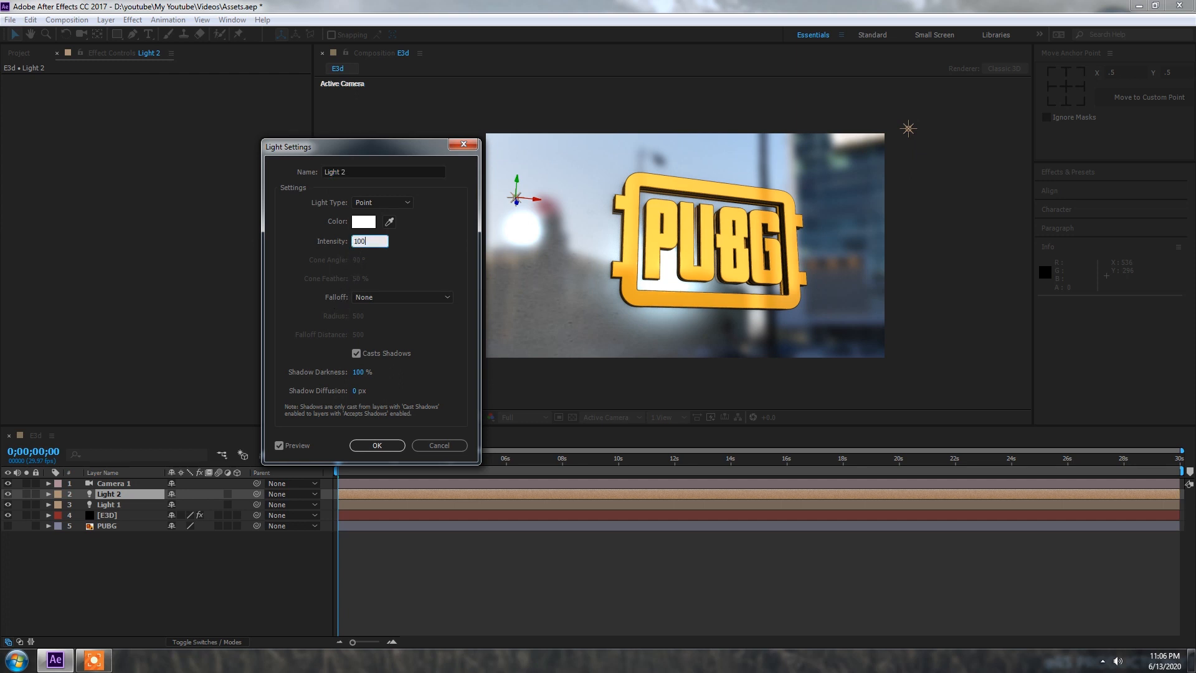
text(00)
key(Return)
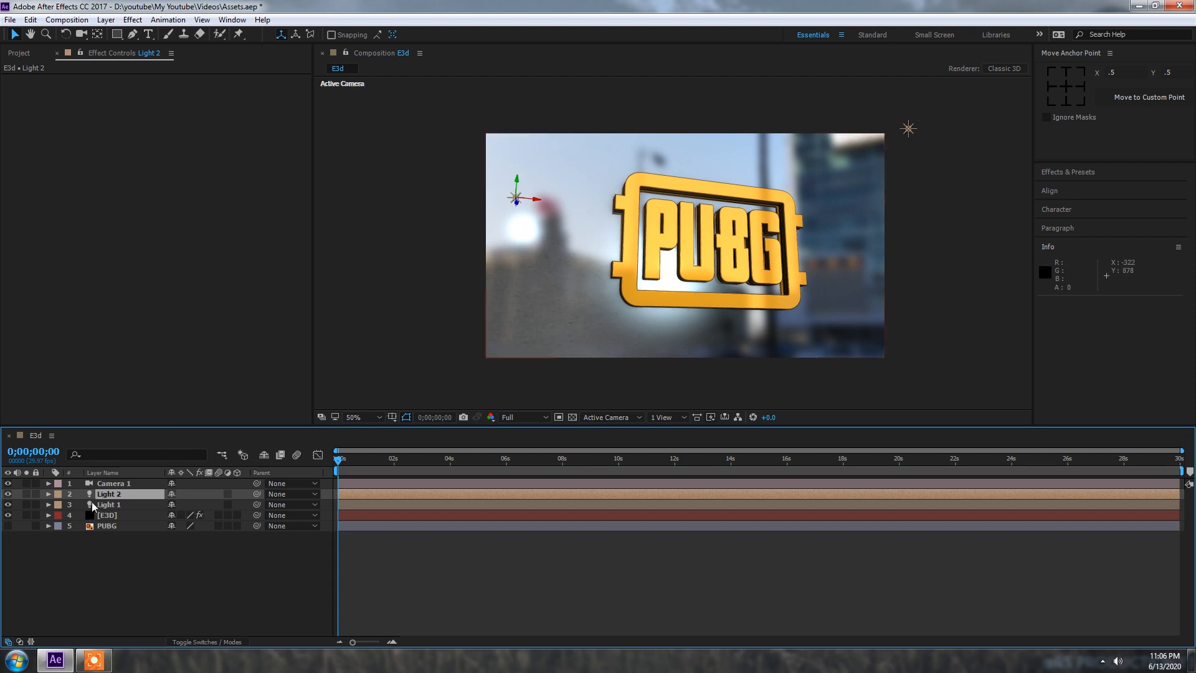
click(110, 518)
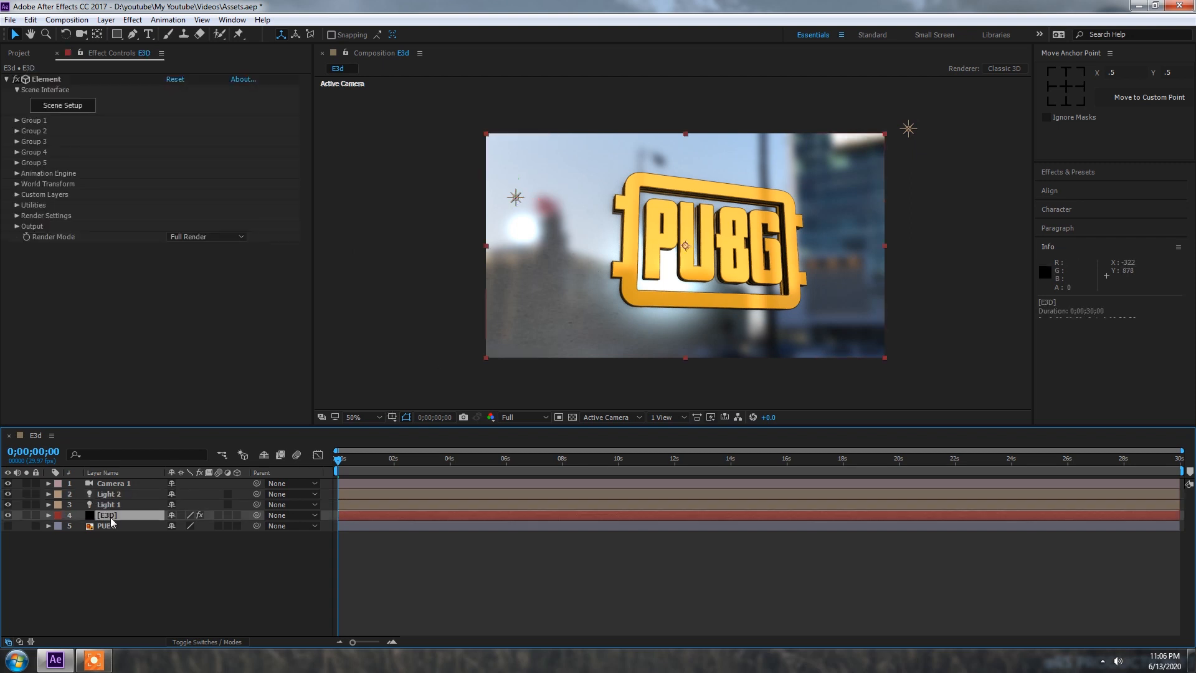
click(135, 578)
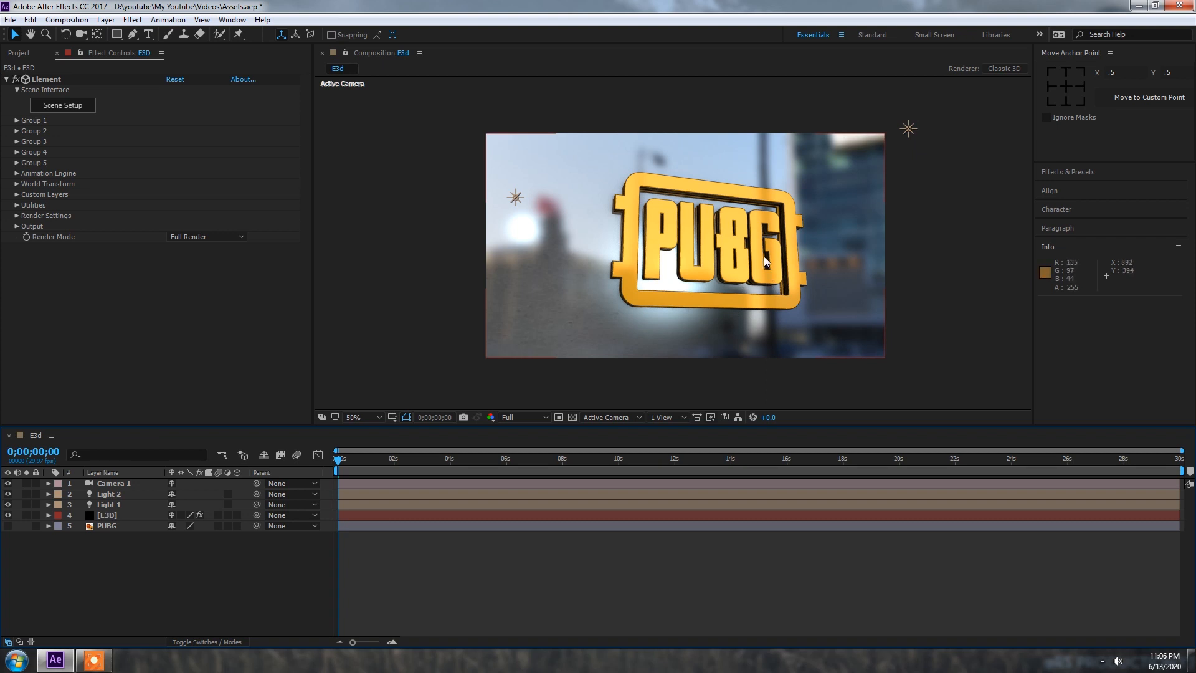
right_click(177, 572)
mouse_move(210, 456)
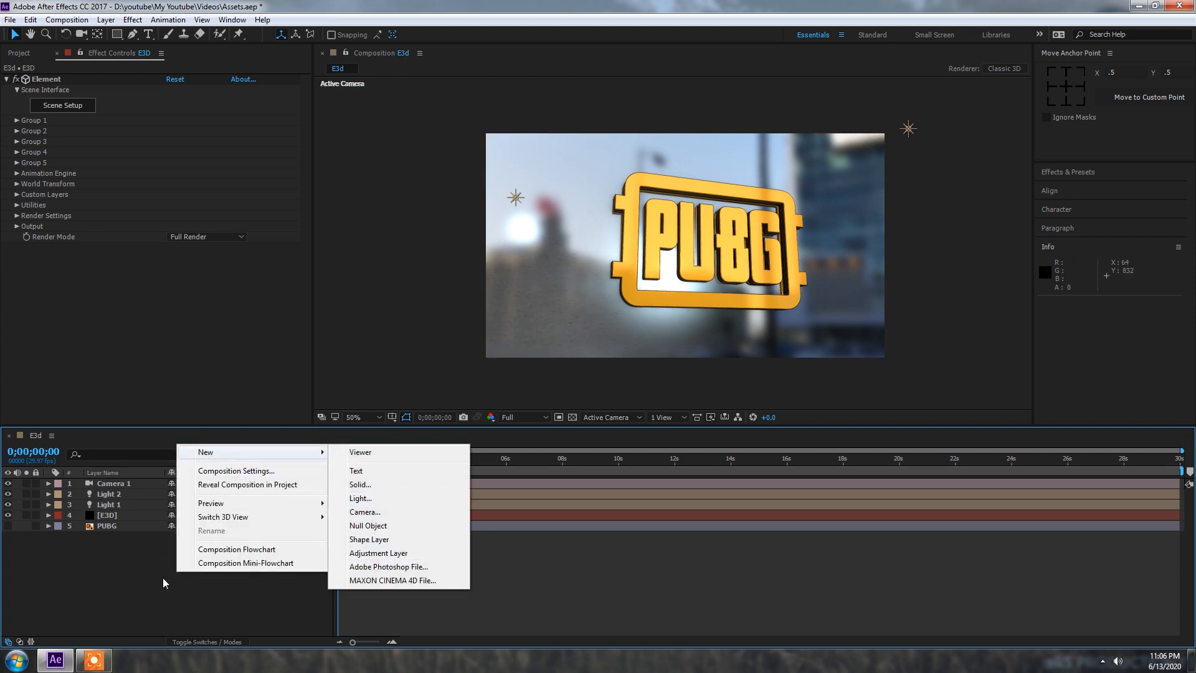
click(118, 574)
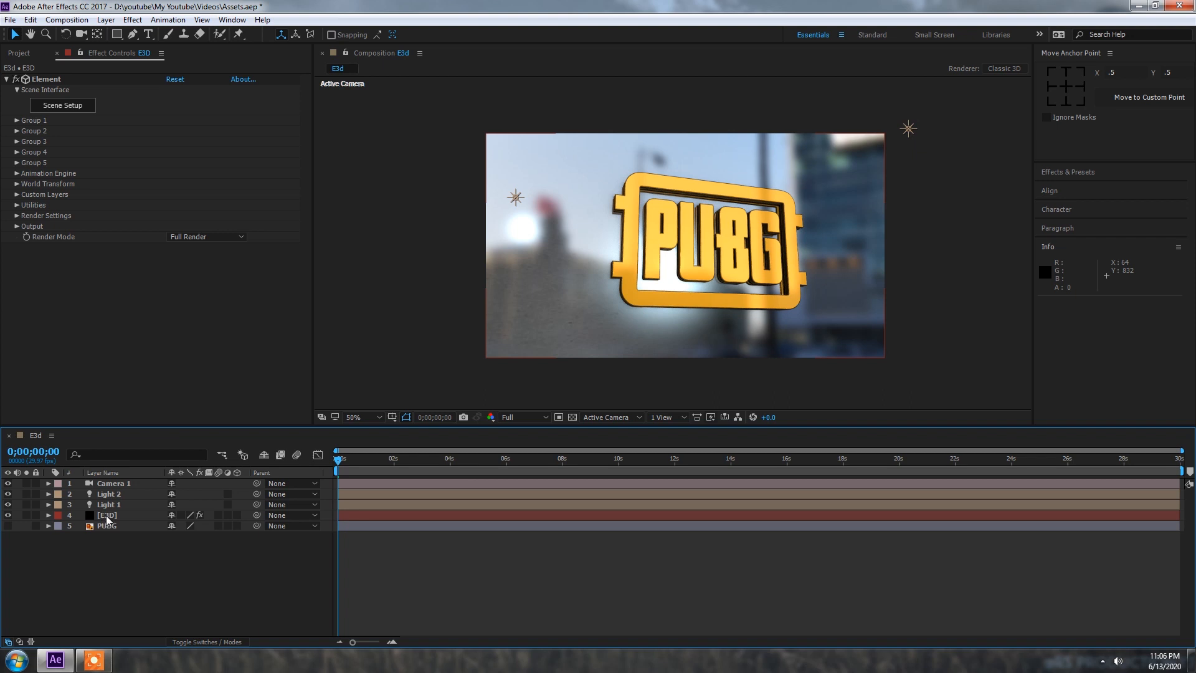
Enable depth of field for Camera 1 and split the composition viewer into two horizontal views showing Top and Active Camera.
double_click(115, 483)
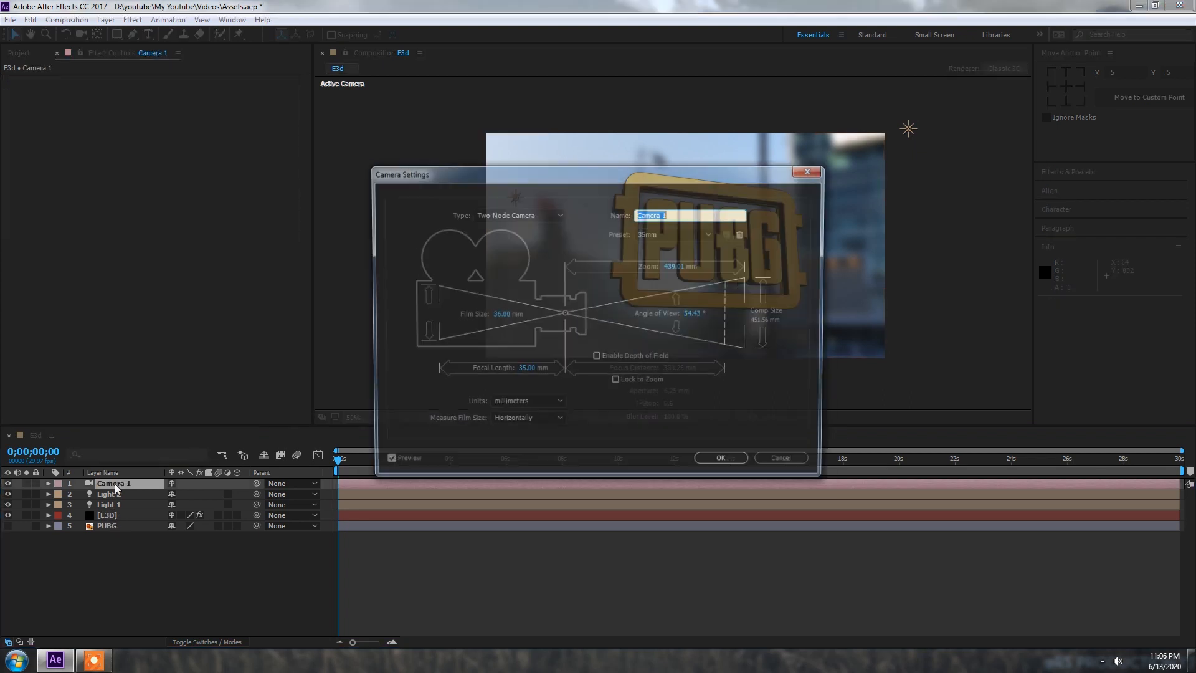
click(604, 358)
click(725, 463)
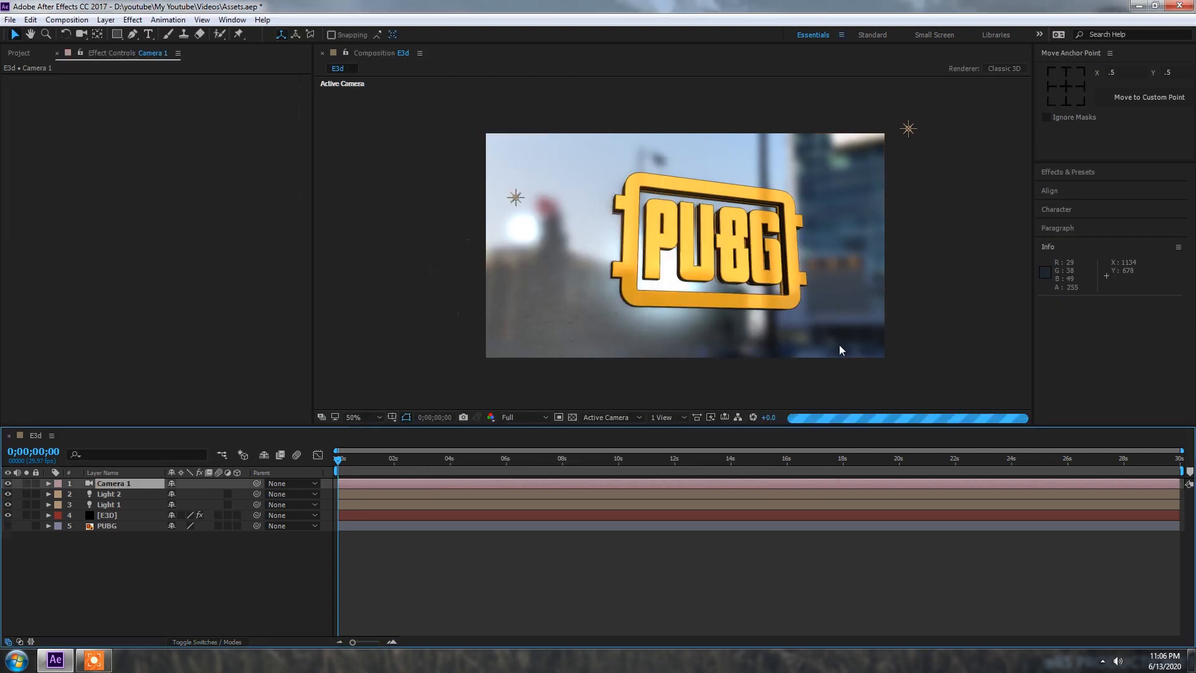
click(665, 416)
click(691, 446)
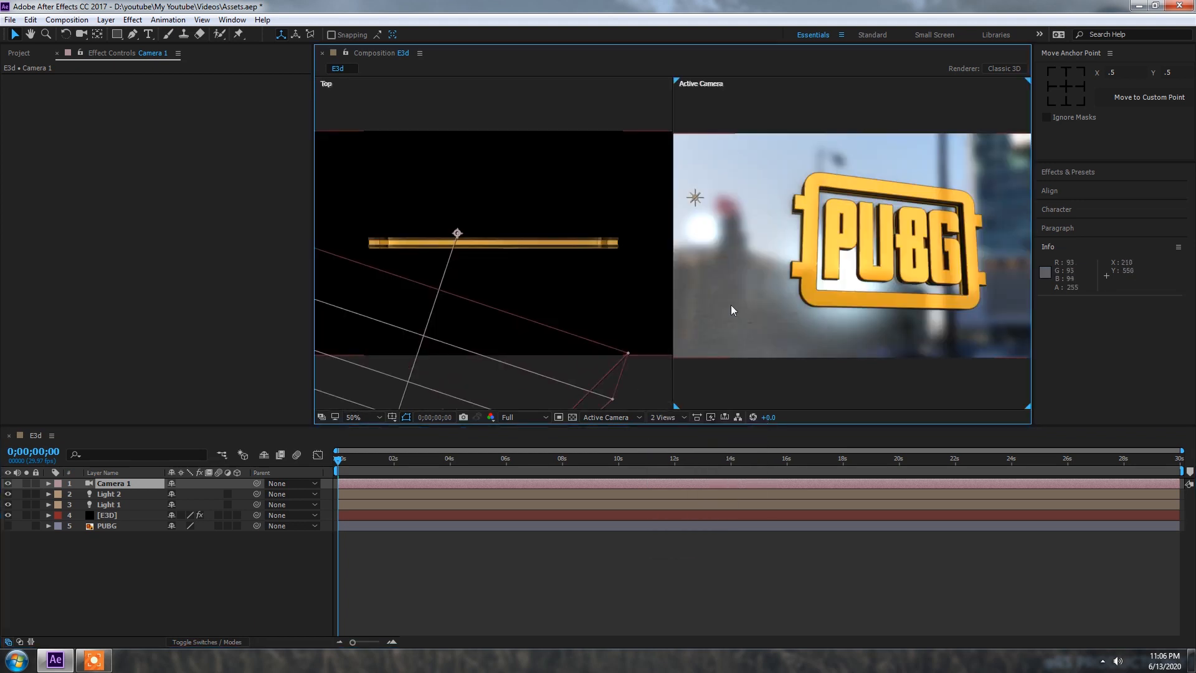
scroll(523, 264, down, 4)
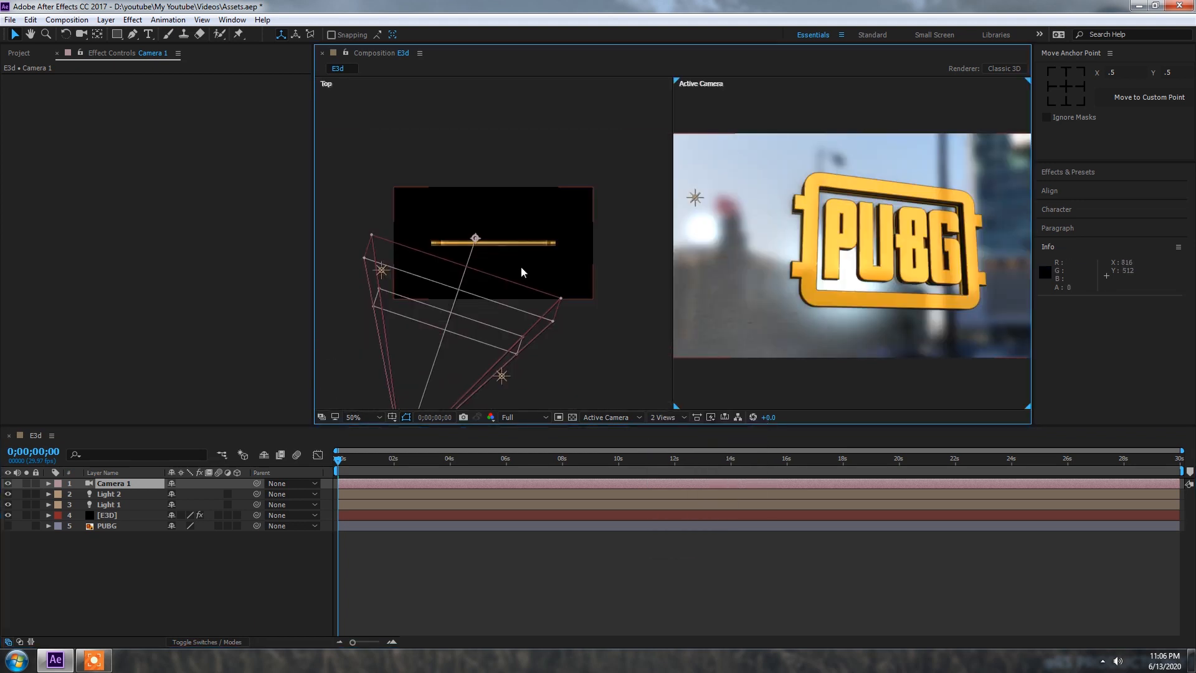
Set Camera 1's aperture to 100 pixels in its camera options.
click(50, 484)
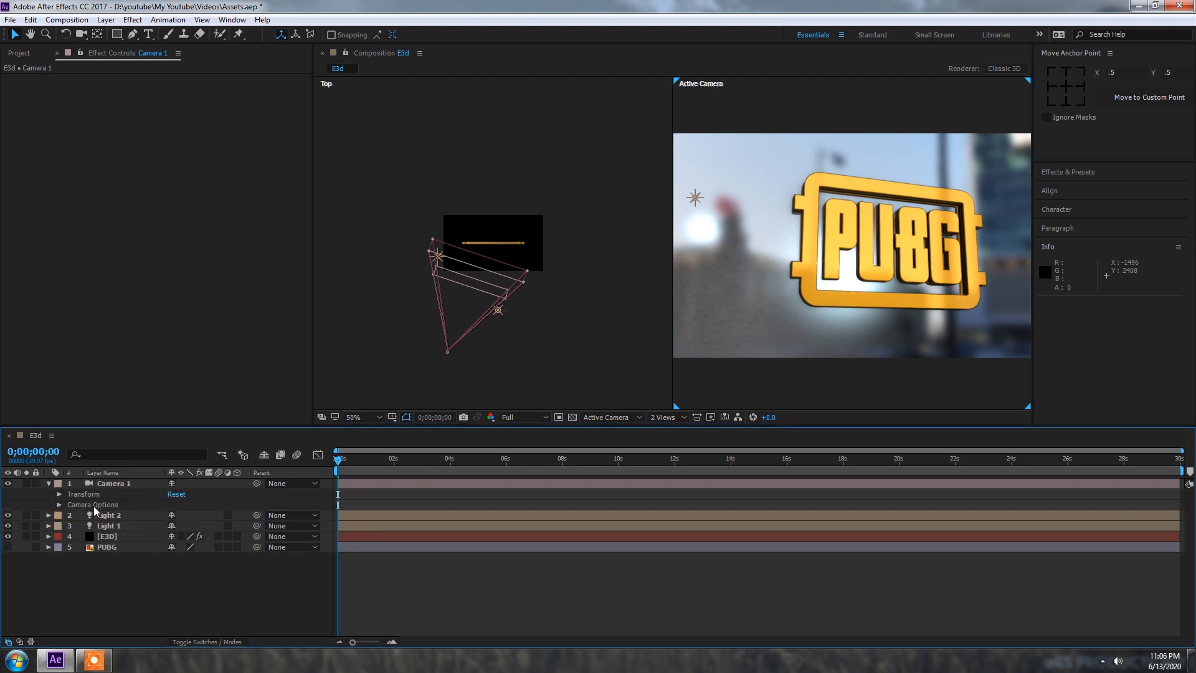
click(60, 505)
scroll(124, 530, down, 1)
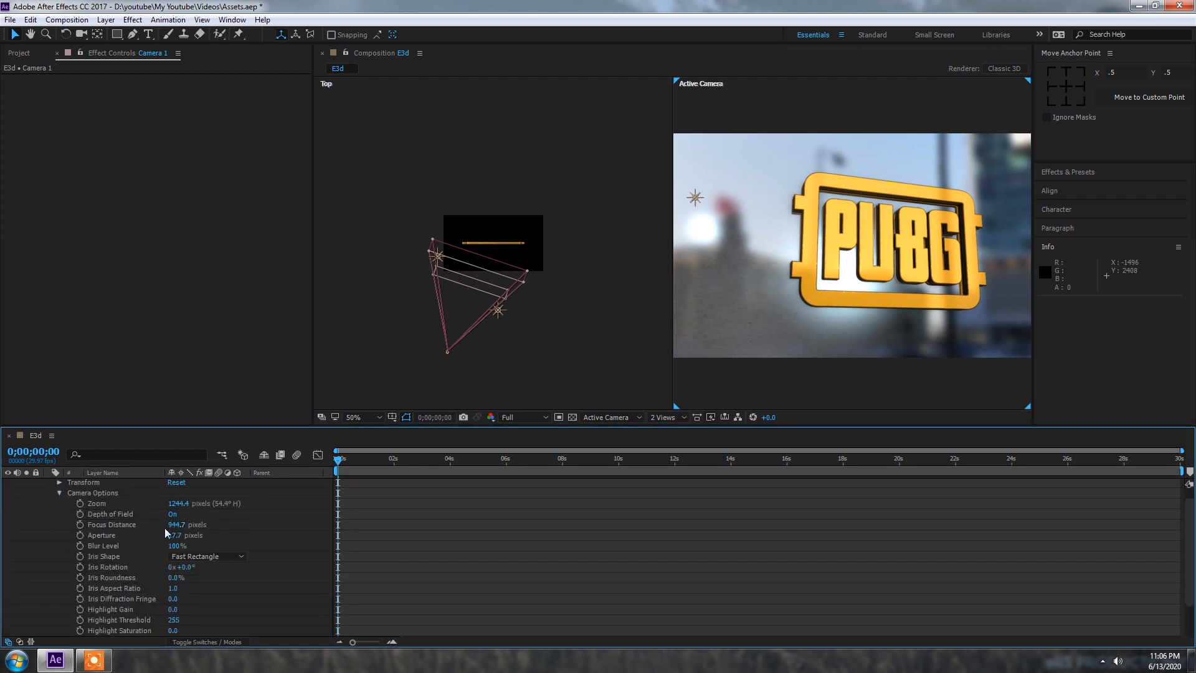
click(174, 535)
text(100)
key(Return)
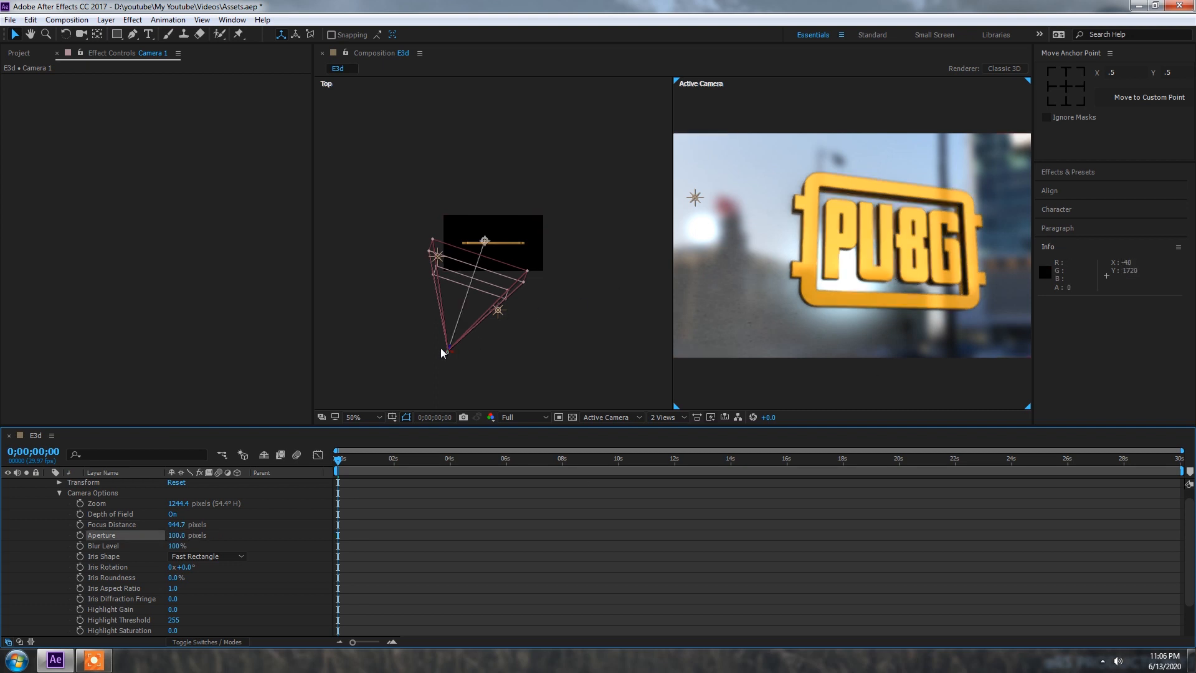
Raise Camera 1's focus distance to about 1316.7 pixels, and set the preview resolution to Half.
drag(174, 525, 198, 524)
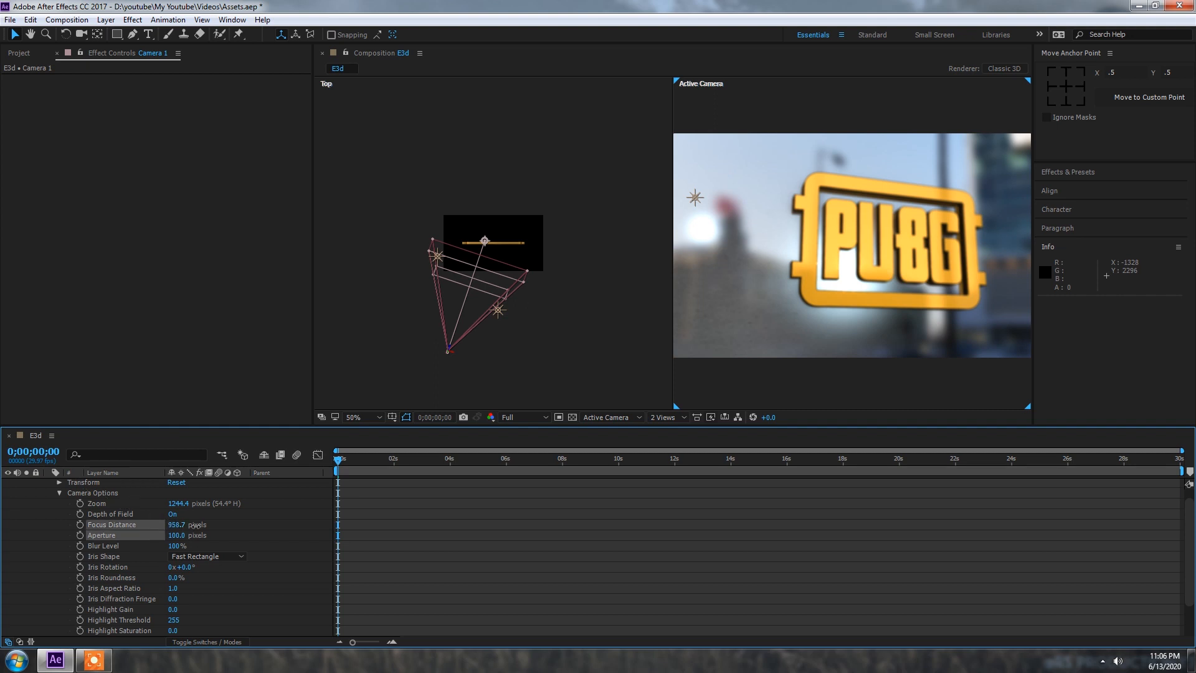
click(518, 417)
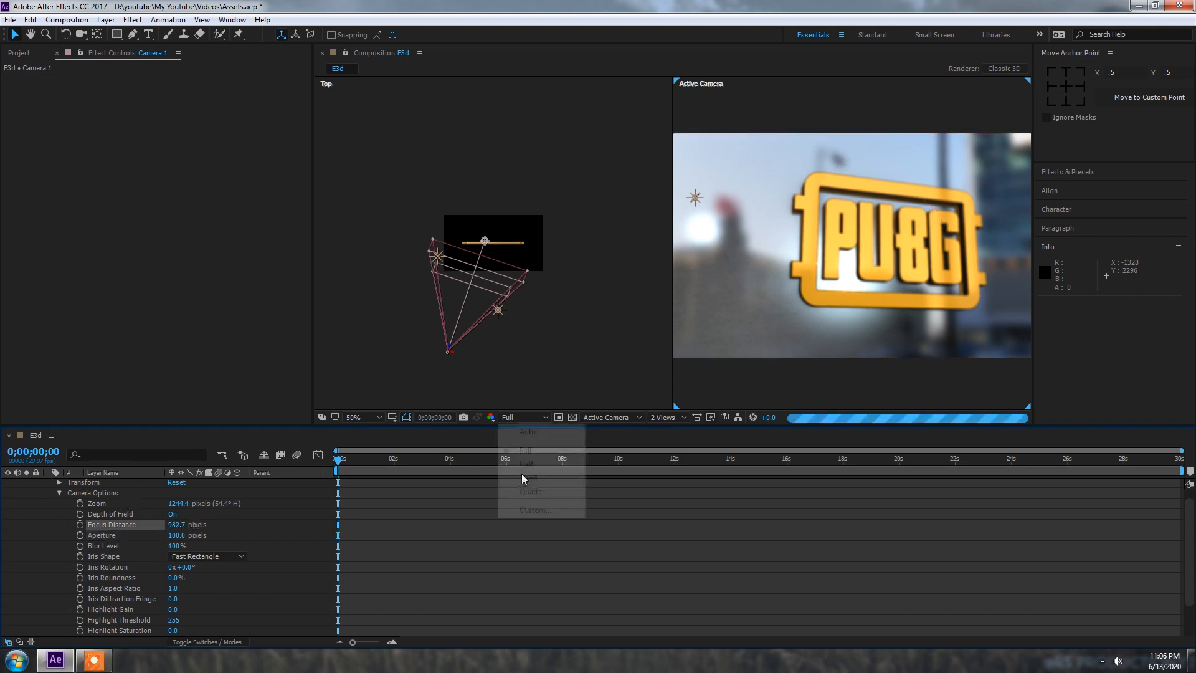
click(526, 491)
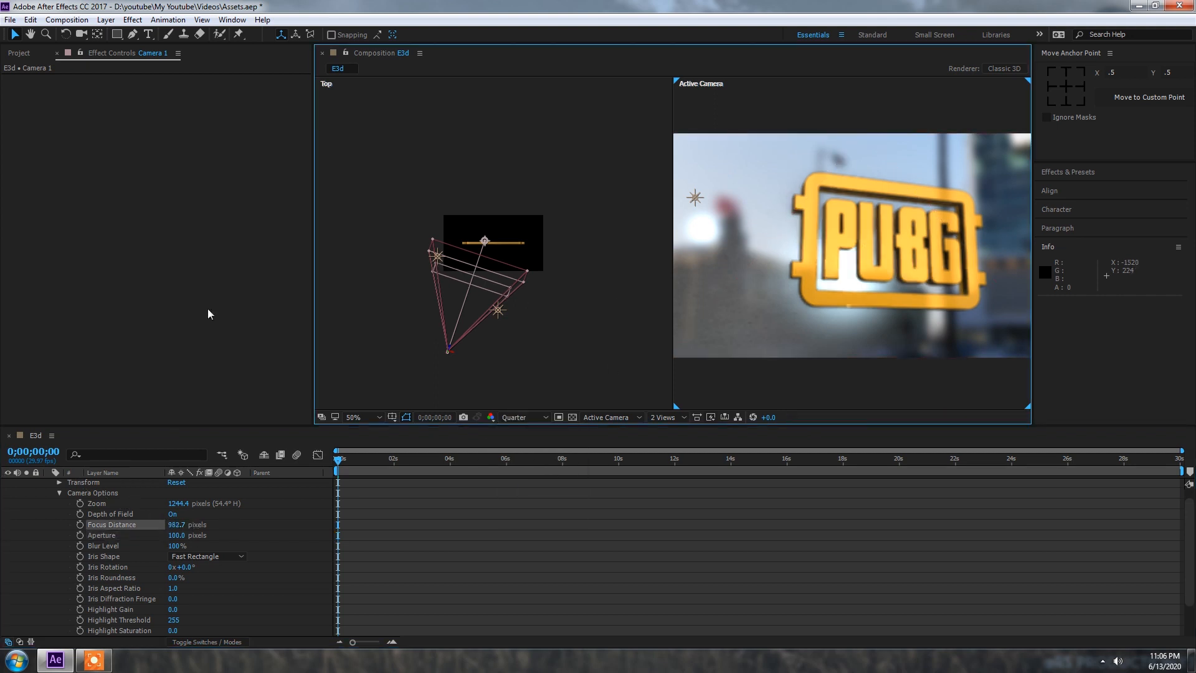
drag(182, 527, 350, 485)
click(529, 417)
click(530, 465)
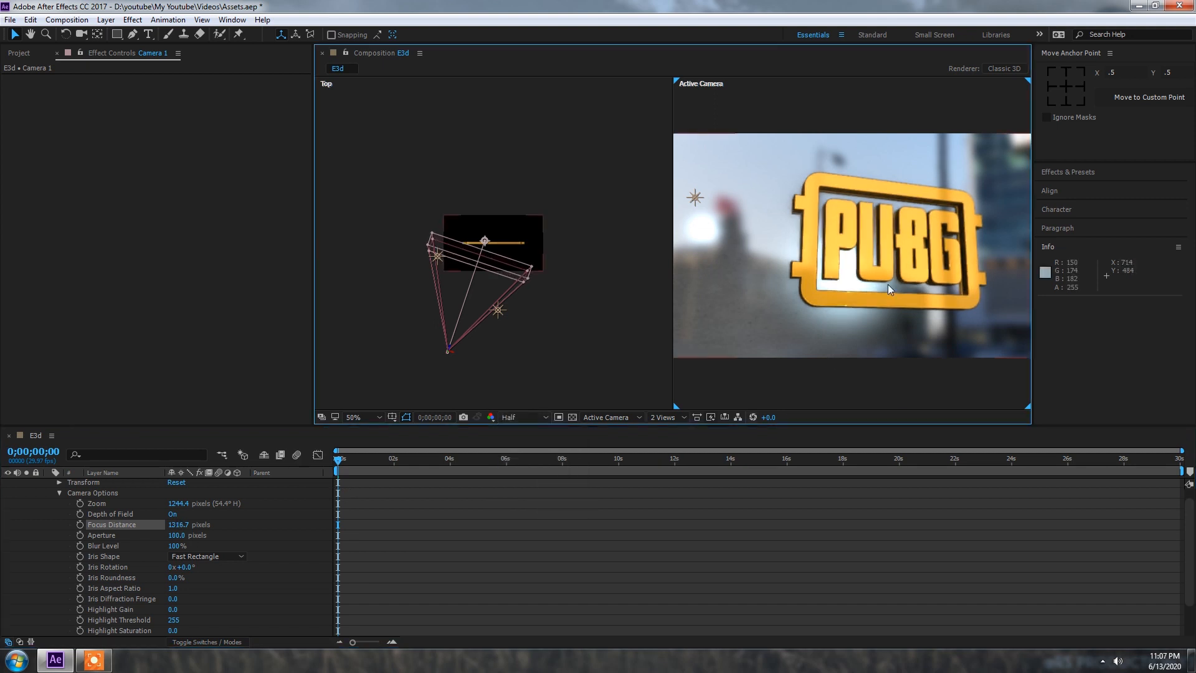
Set Camera 1's aperture to about 256 pixels, and try moving the camera toward the logo in the Top view before undoing that move.
drag(176, 536, 271, 534)
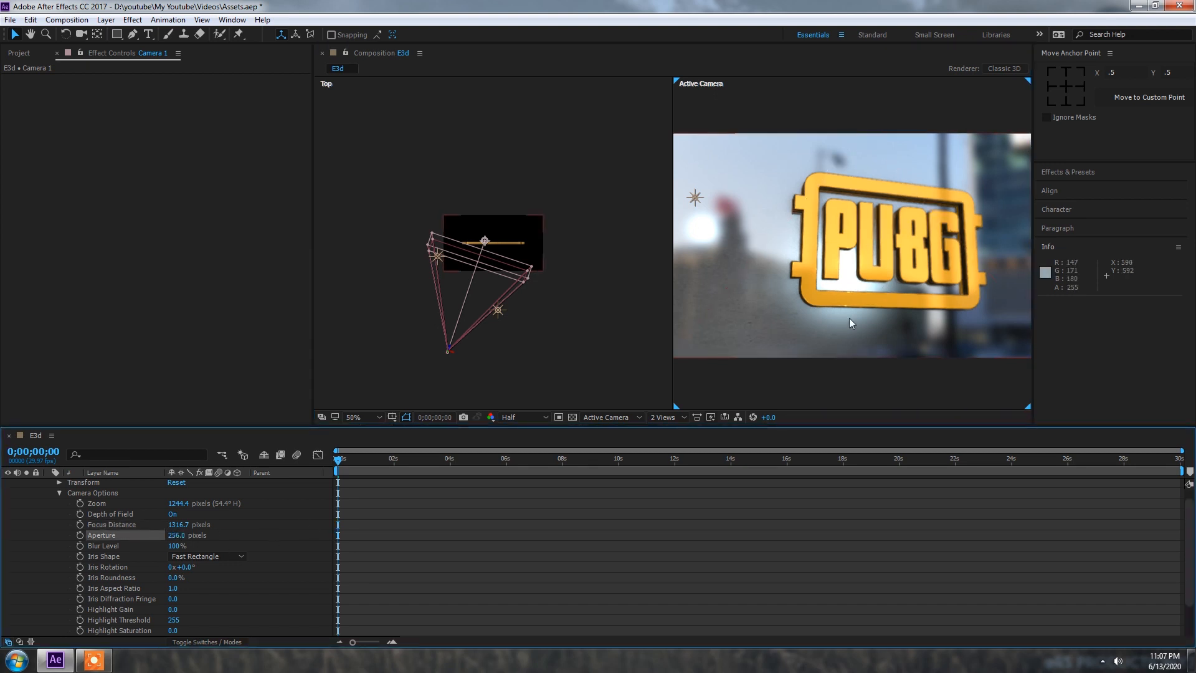
scroll(861, 292, up, 2)
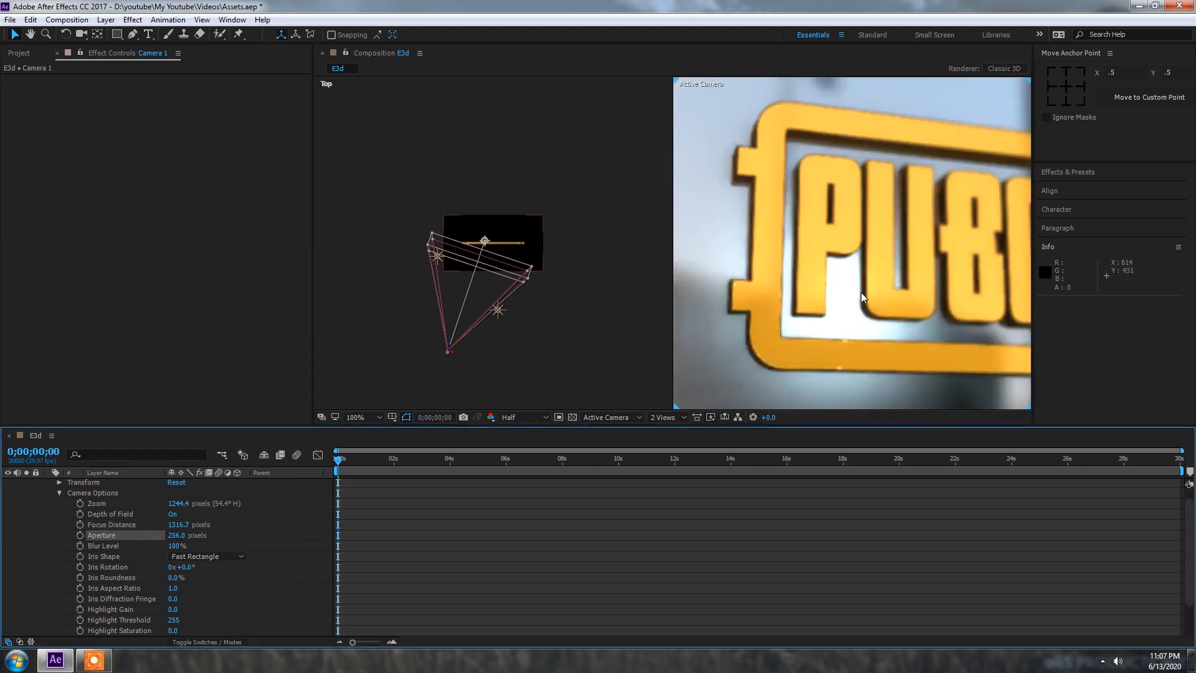
scroll(861, 293, down, 2)
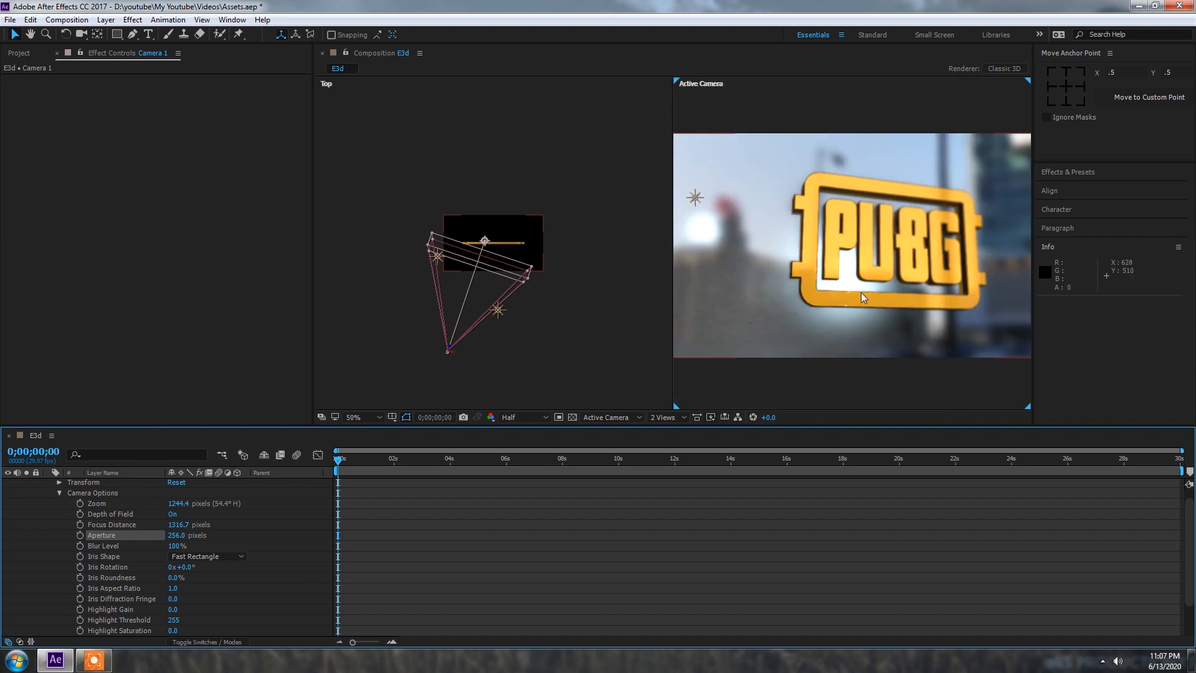
scroll(861, 292, up, 2)
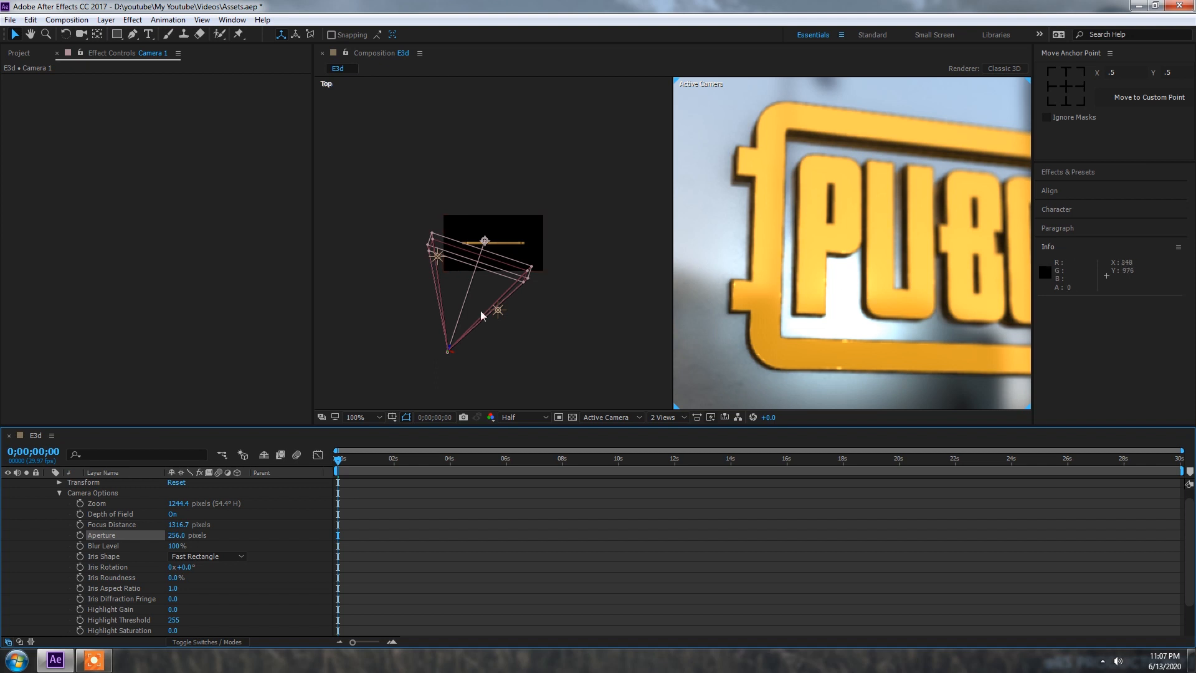
drag(450, 350, 453, 344)
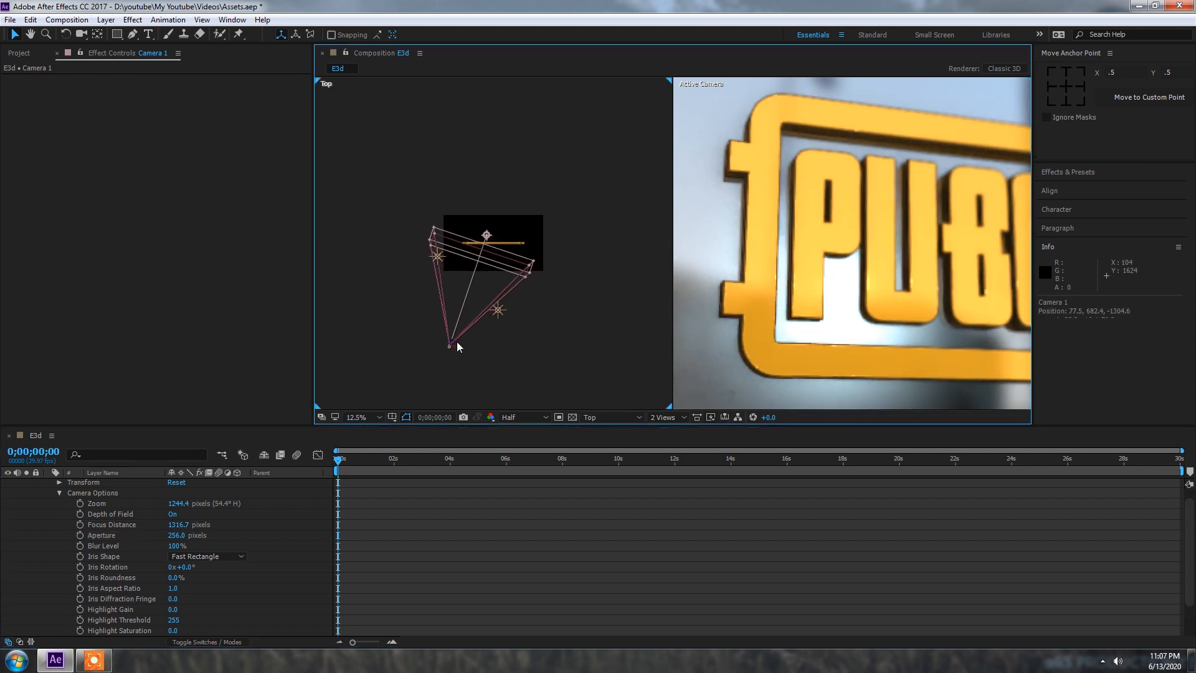
key(ctrl+z)
Set Camera 1's aperture to 300 pixels and its focus distance to about 1328.7 pixels, using Full preview resolution.
drag(182, 525, 523, 426)
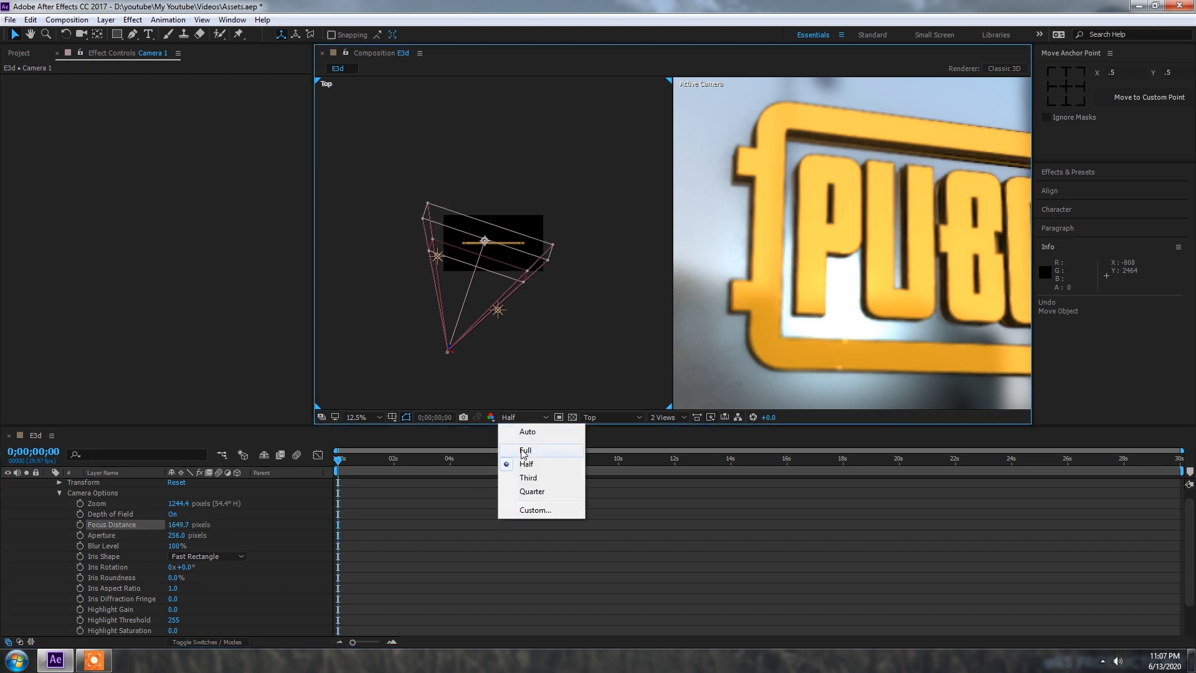
click(525, 449)
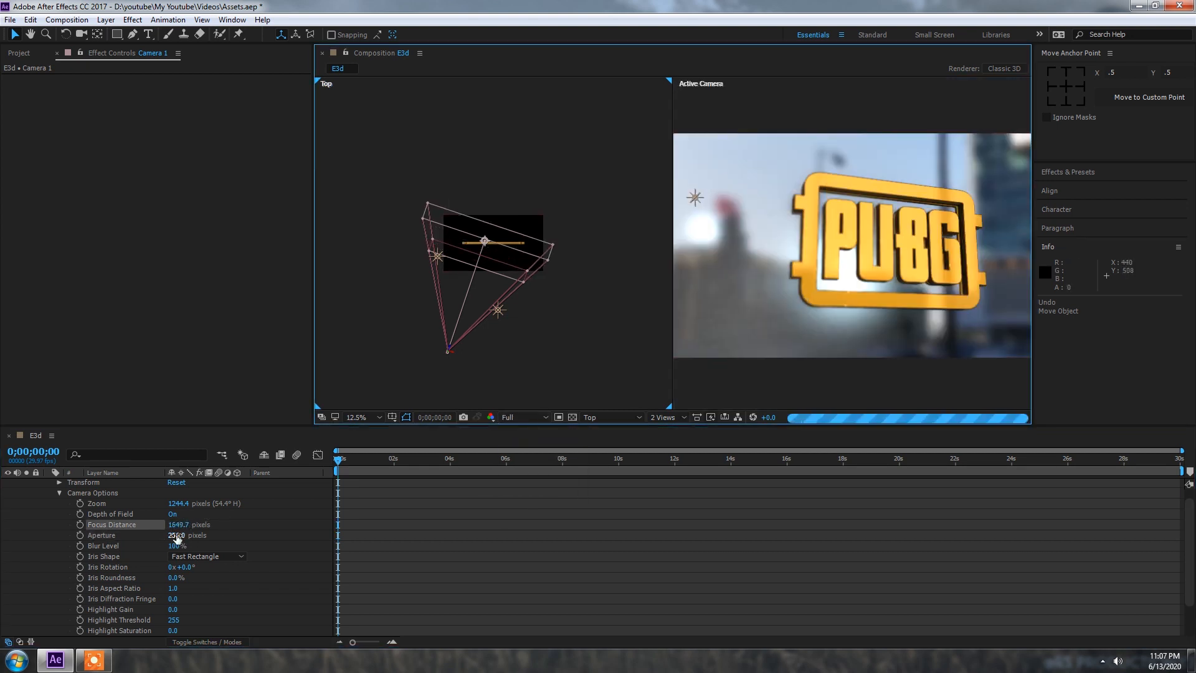
click(177, 536)
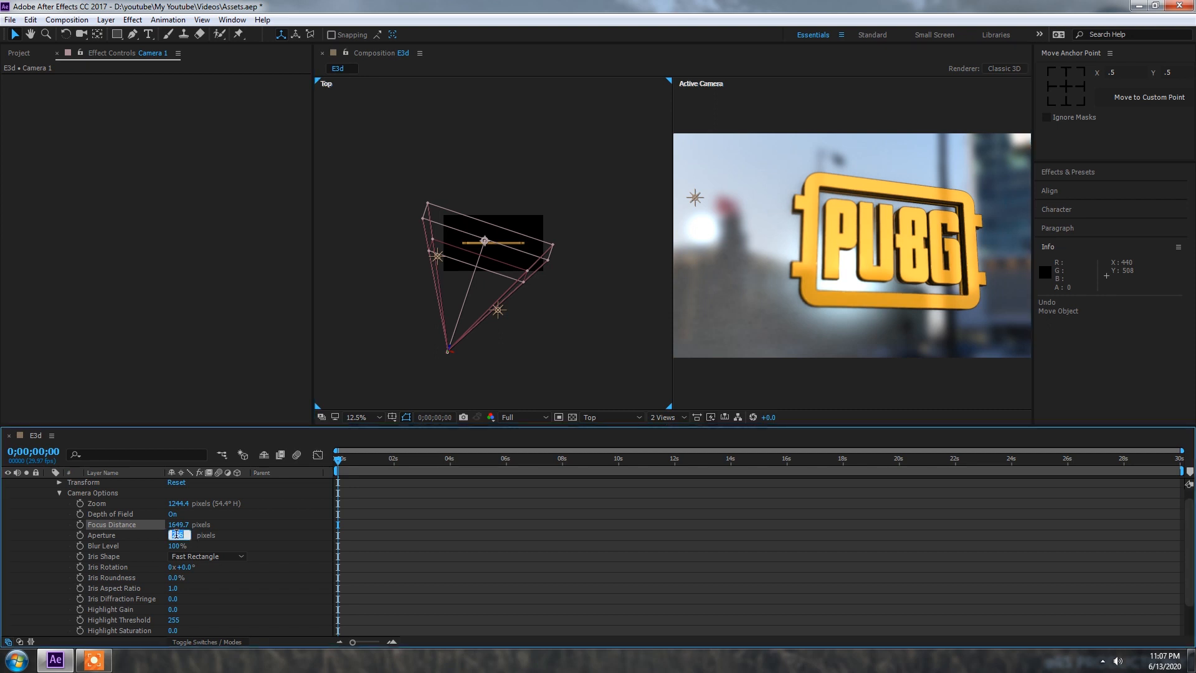
key(Return)
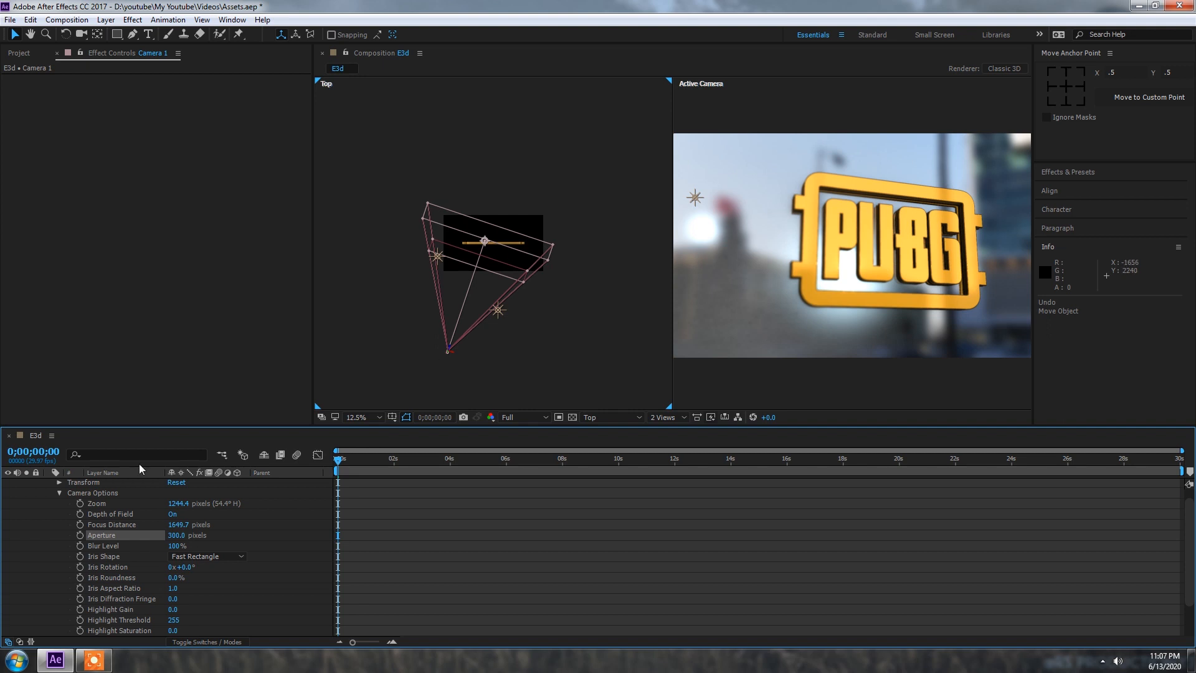
drag(178, 525, 50, 549)
drag(173, 526, 129, 525)
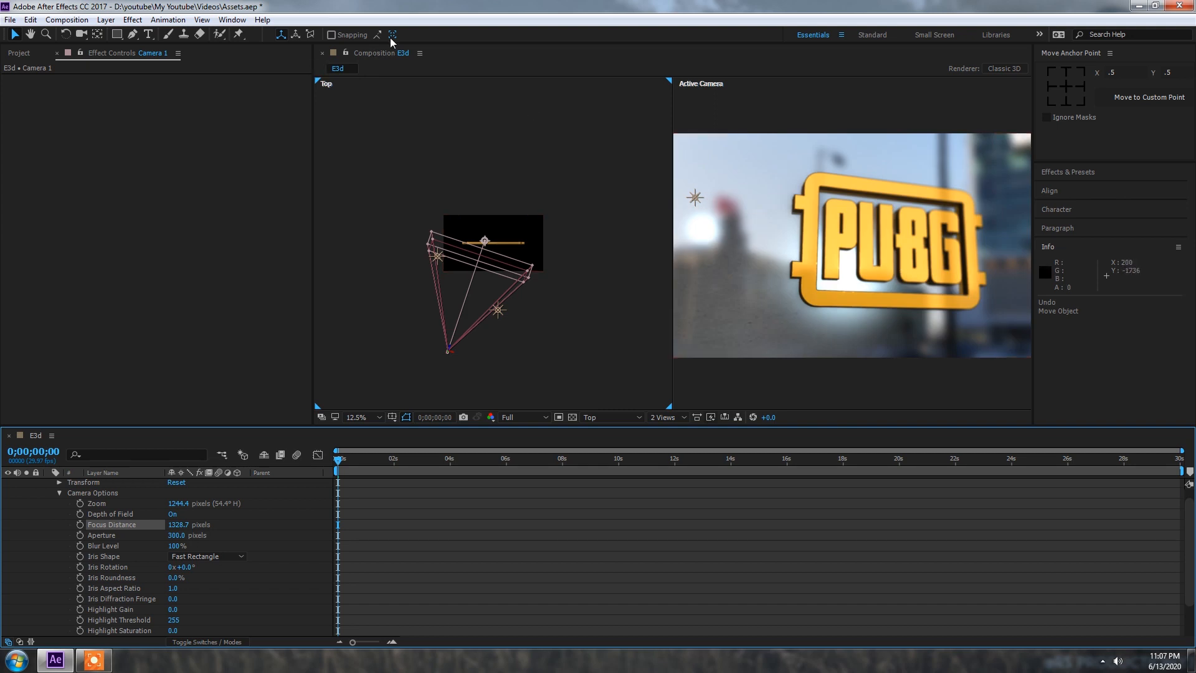
Return the composition to a single Active Camera view and collapse Camera 1's properties.
scroll(196, 513, up, 1)
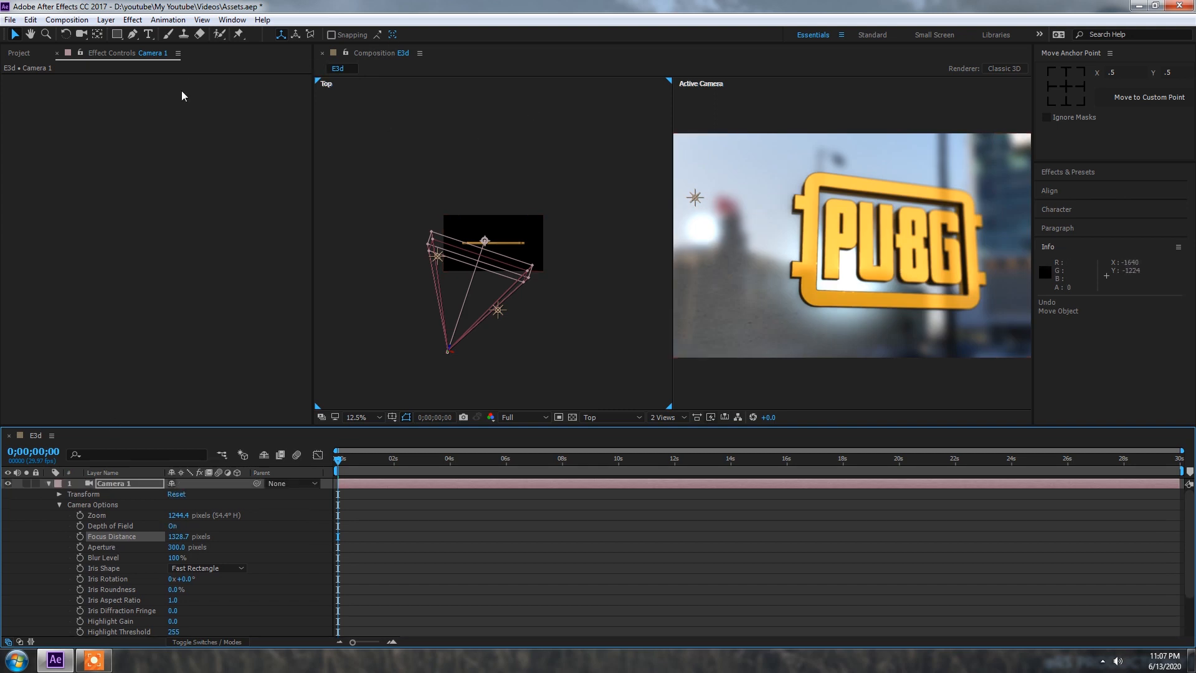
click(664, 417)
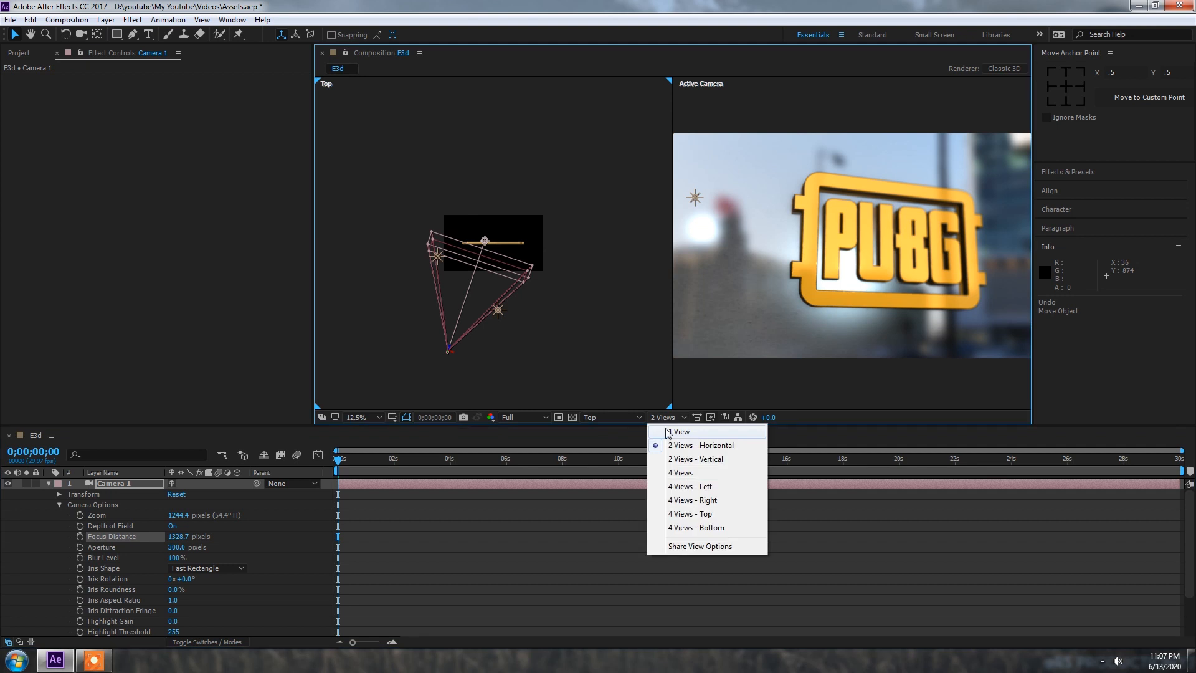
click(669, 432)
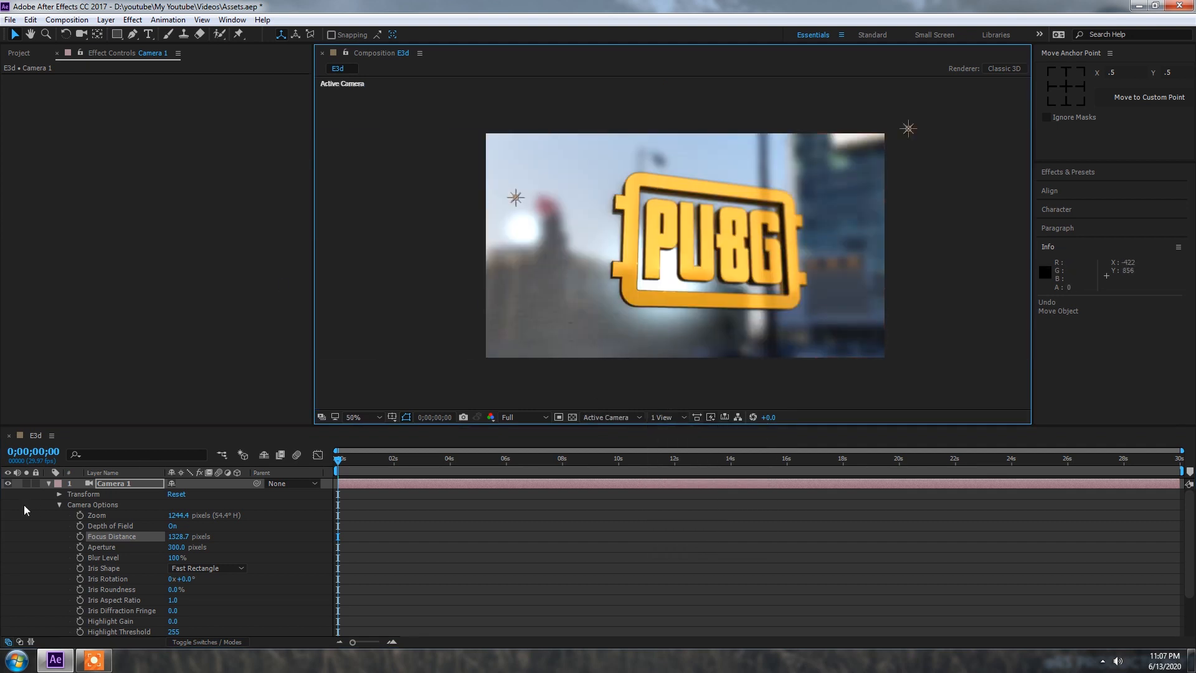
click(48, 483)
Open the E3D layer's Element scene setup and display the BackLight_2K environment presets.
click(119, 496)
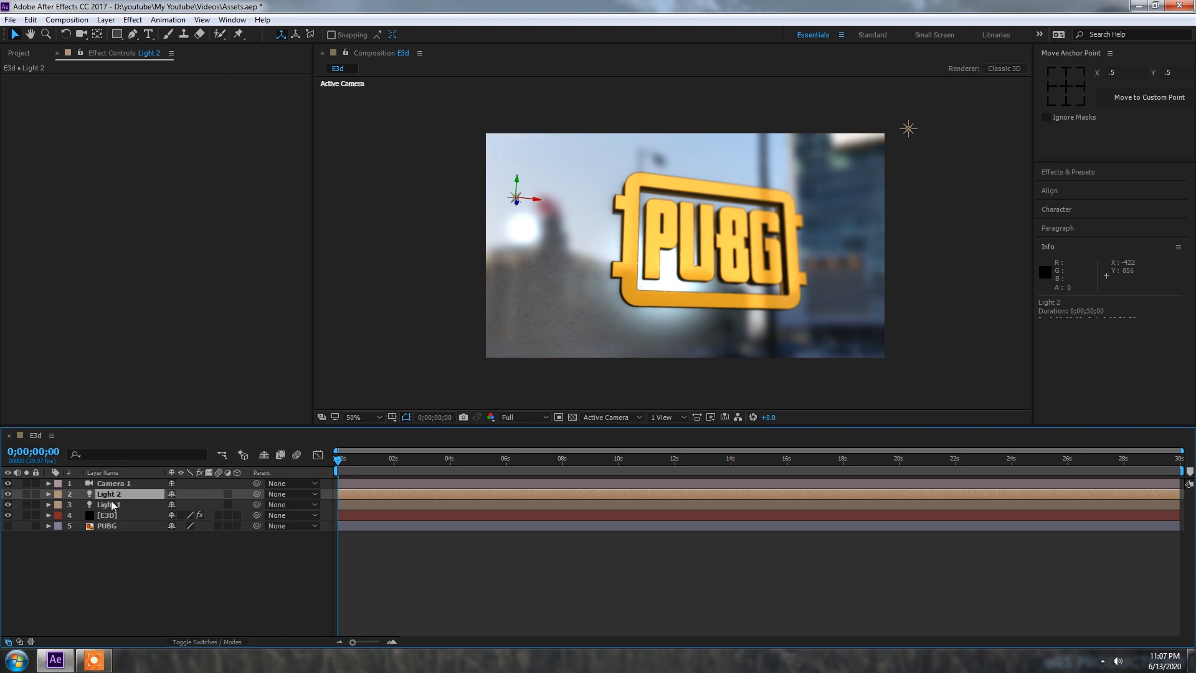
click(107, 516)
click(74, 104)
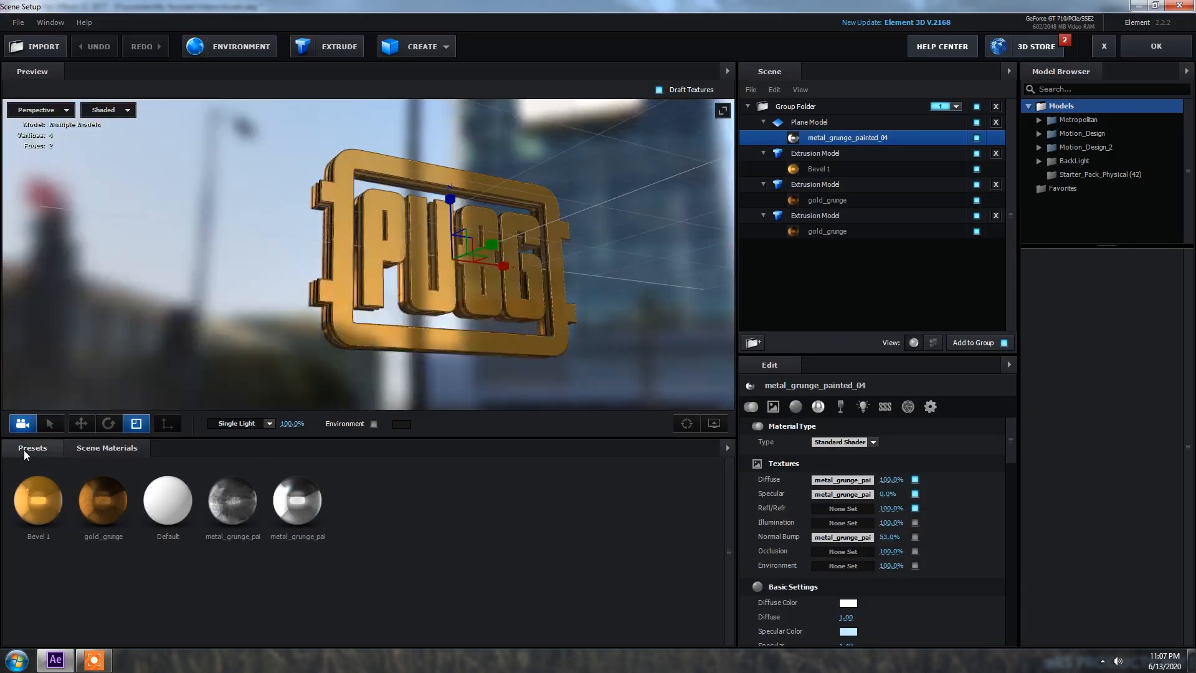
click(25, 450)
click(49, 483)
click(45, 496)
click(74, 507)
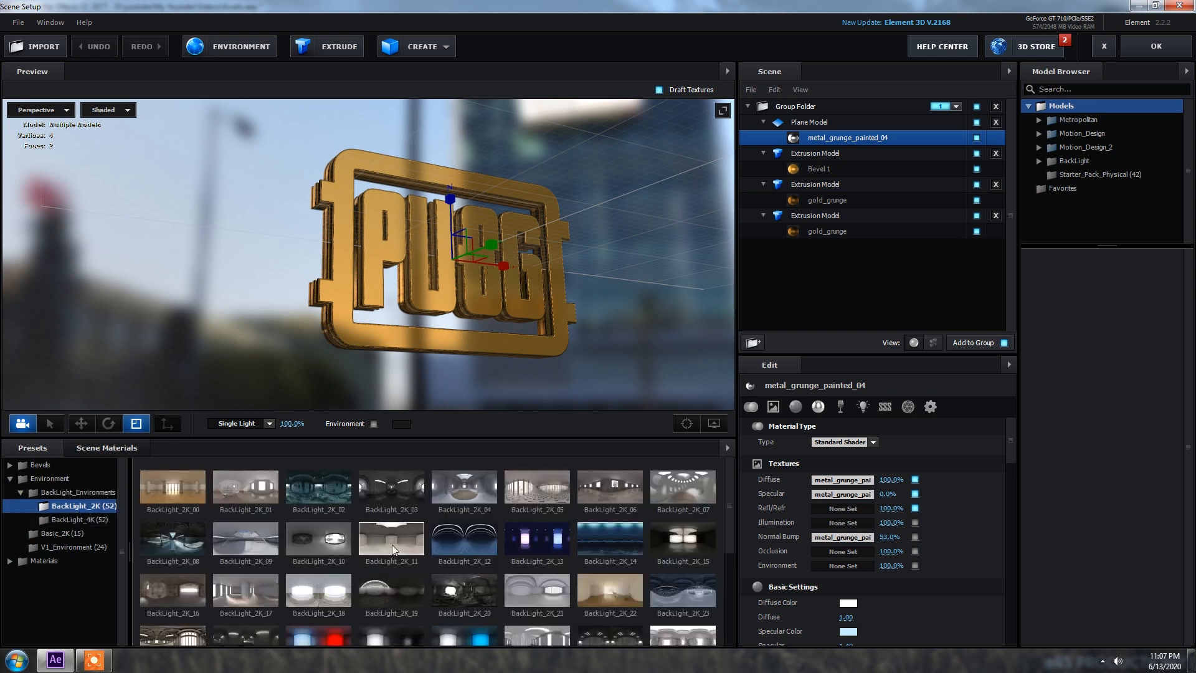
Try the BackLight_2K_14 environment, replace it with BackLight_2K_15 and accept the scene.
click(625, 548)
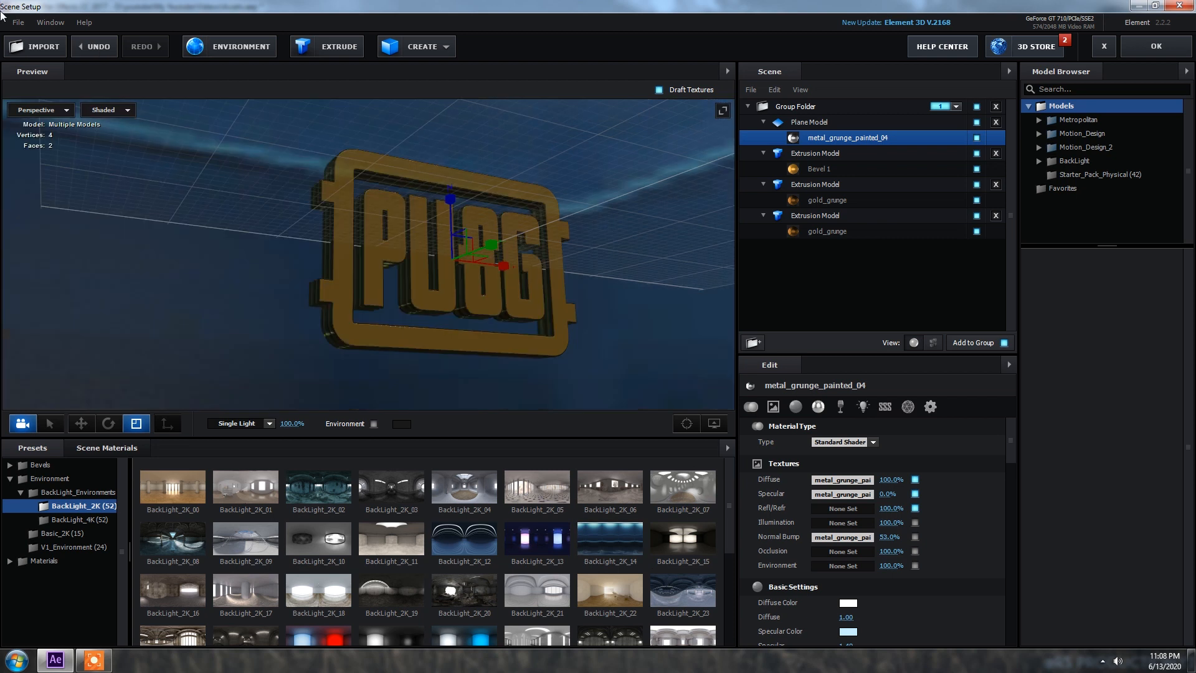
click(676, 548)
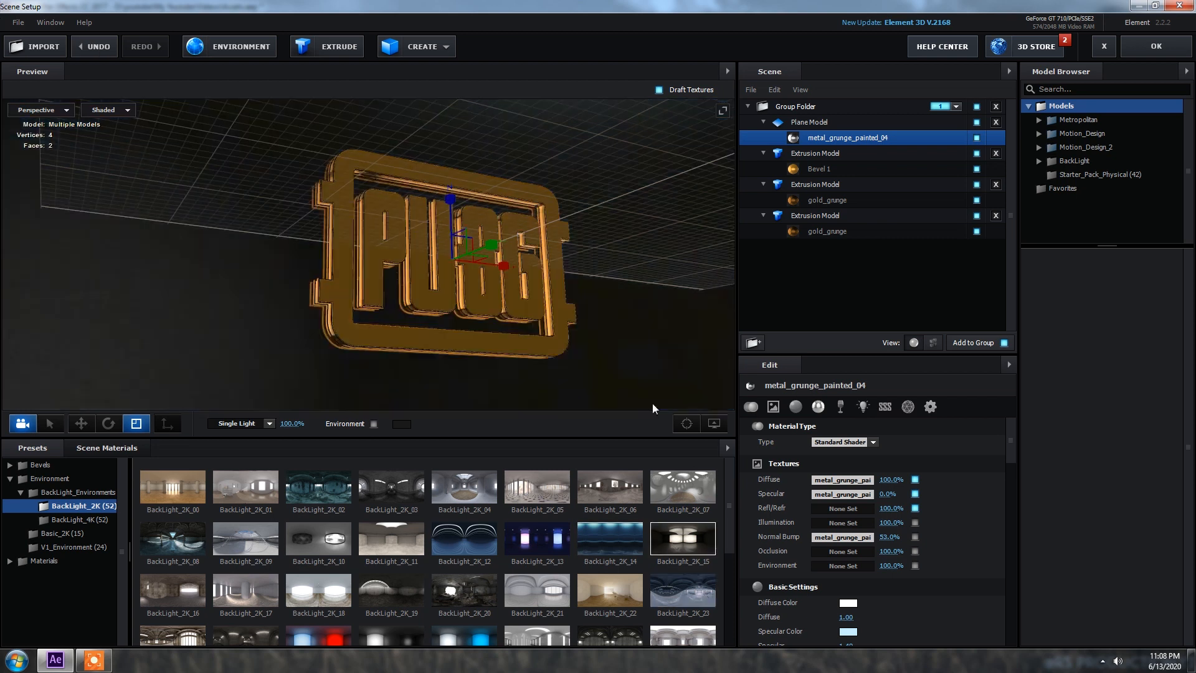
click(1134, 54)
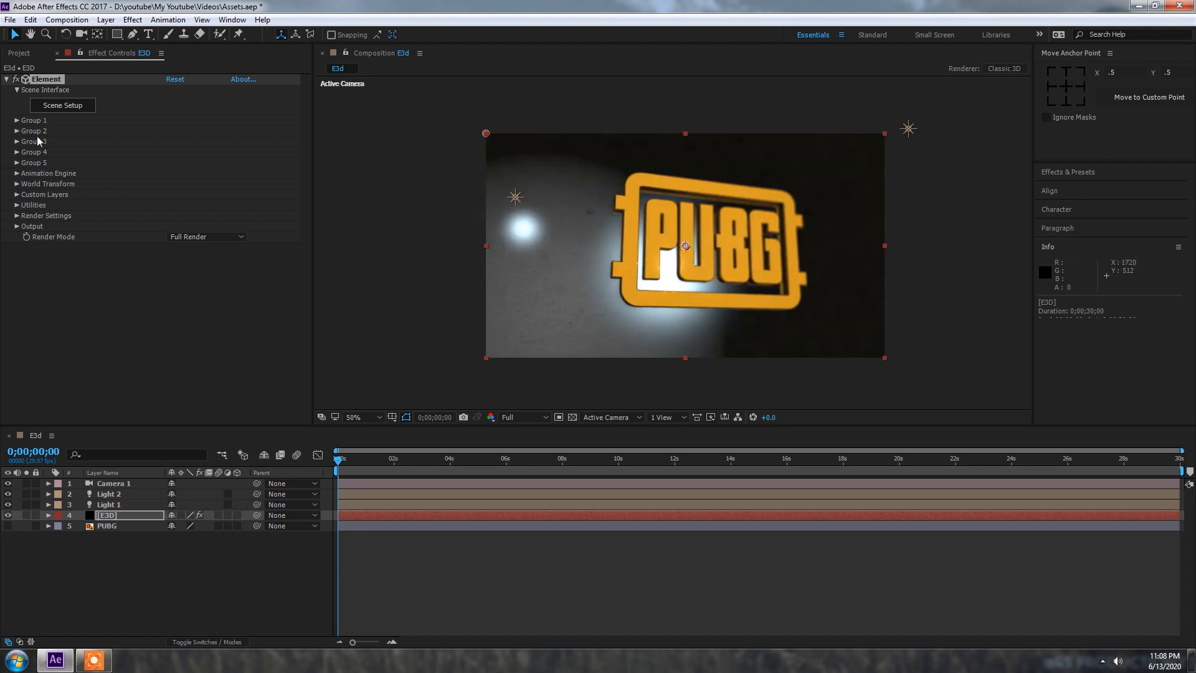
In Element's scene setup, try BackLight_2K environments 09, 22, 21, 13, 12 and 18, apply BackLight_2K_33 instead and accept the scene.
click(62, 105)
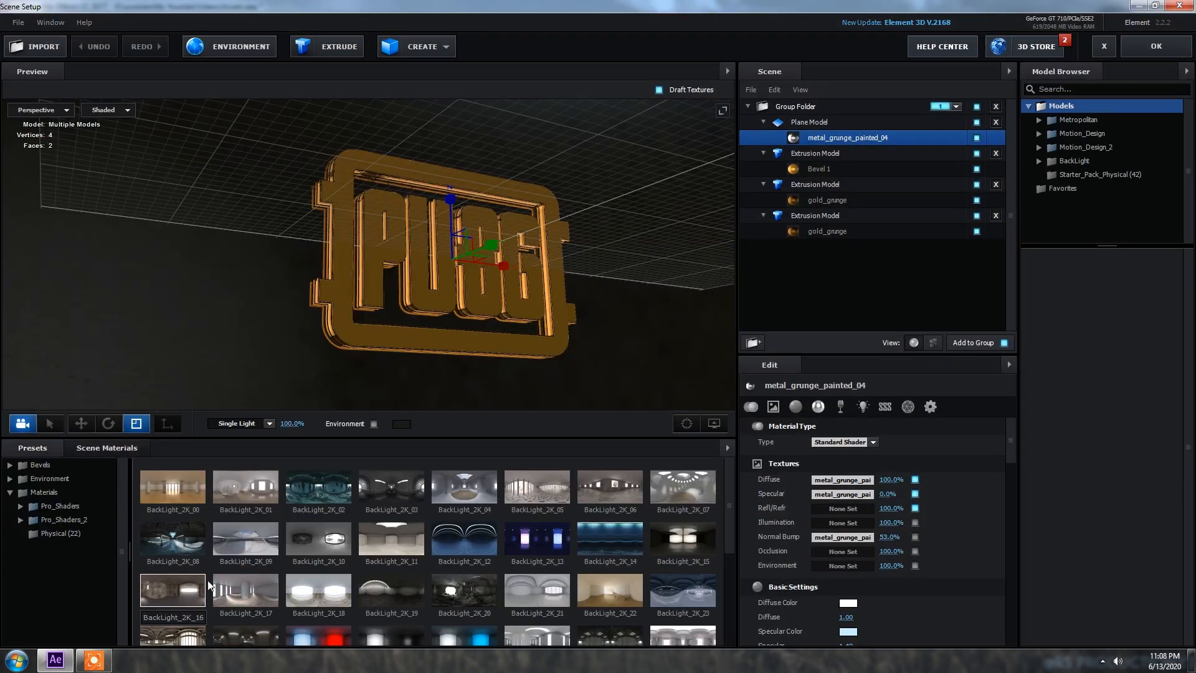
click(232, 551)
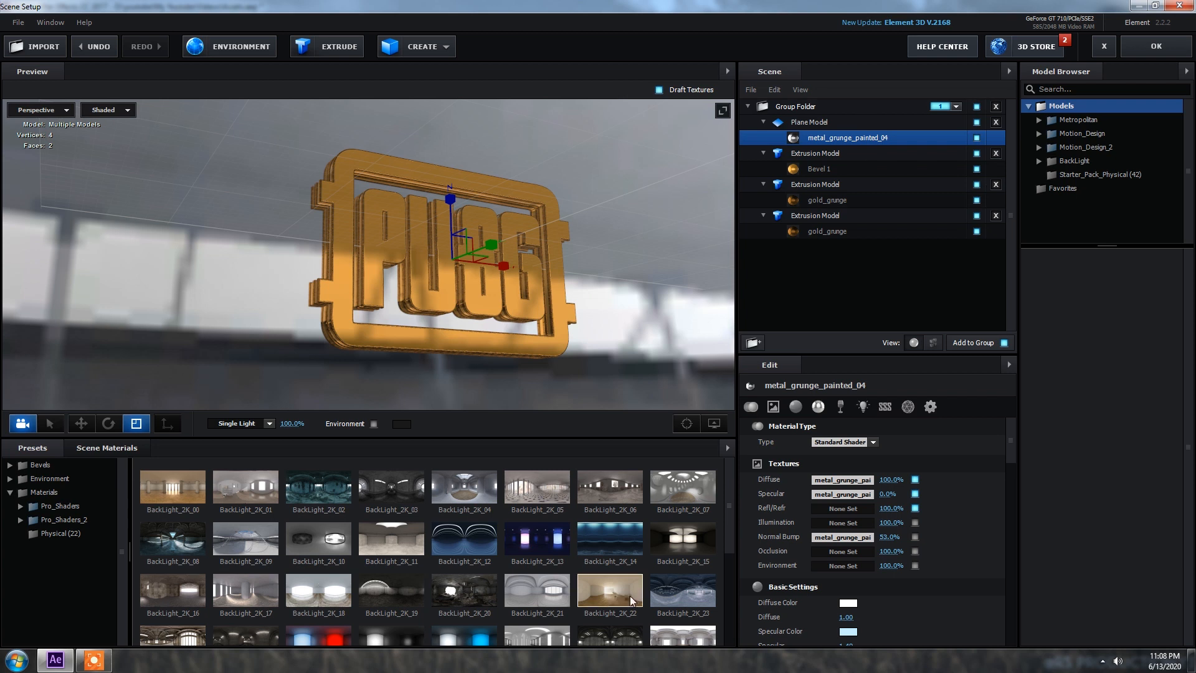
click(684, 582)
click(610, 589)
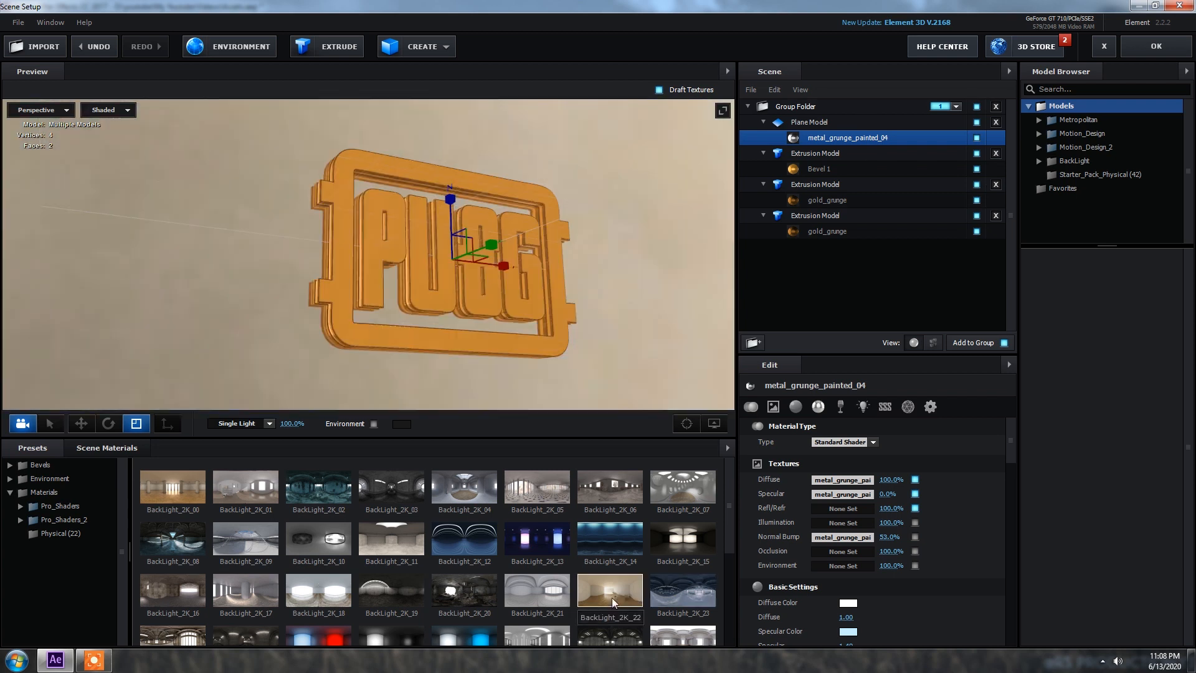
click(528, 595)
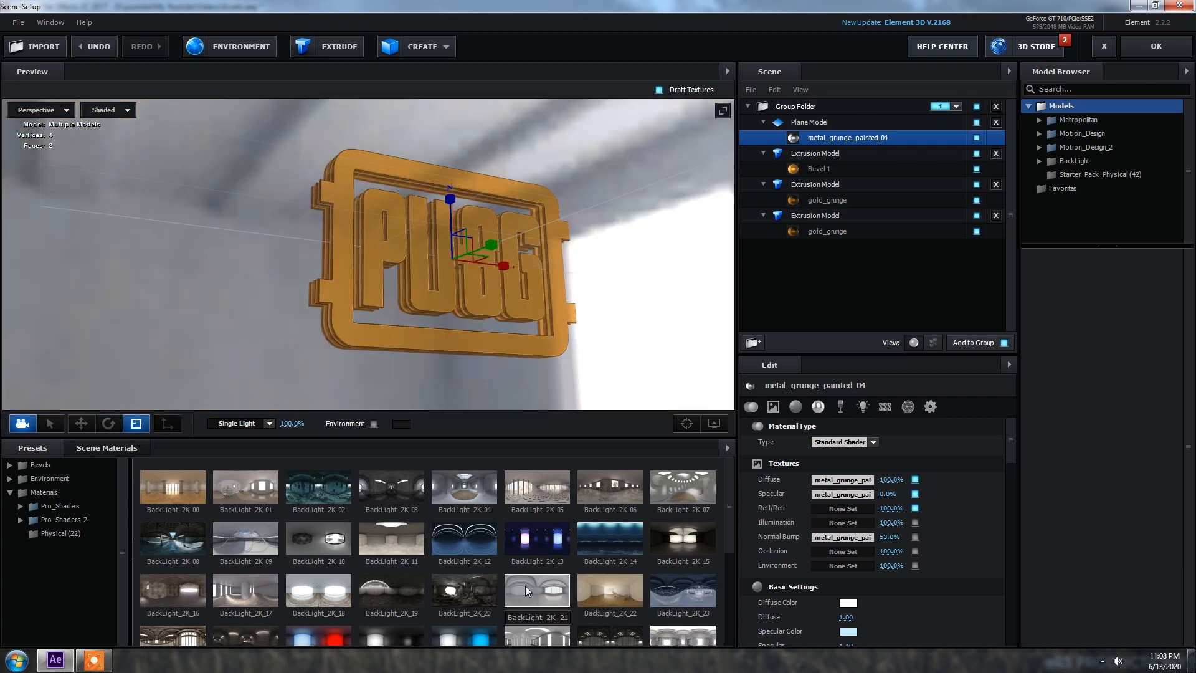
click(539, 552)
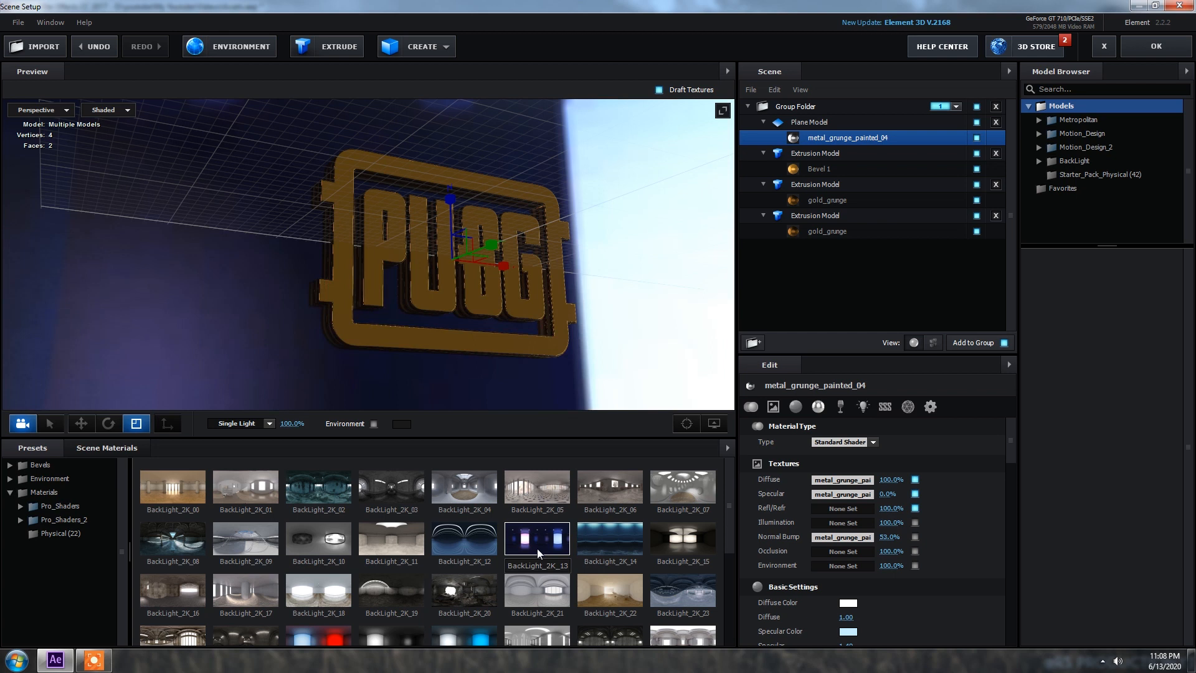
click(476, 553)
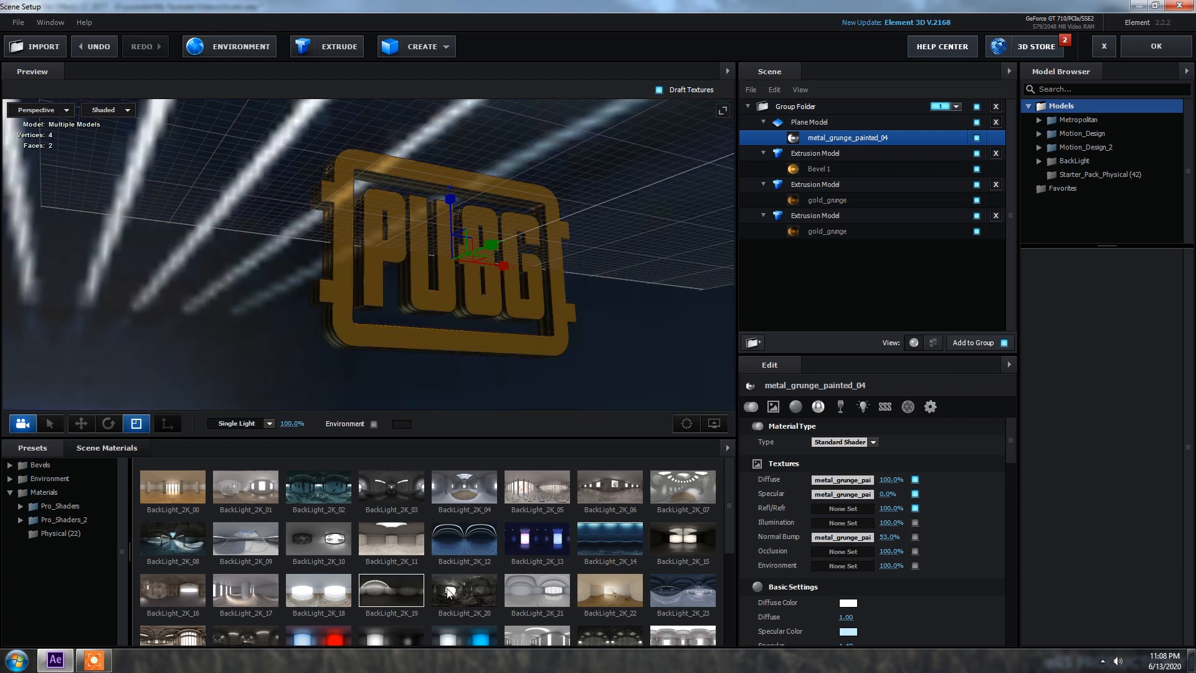
scroll(380, 592, down, 1)
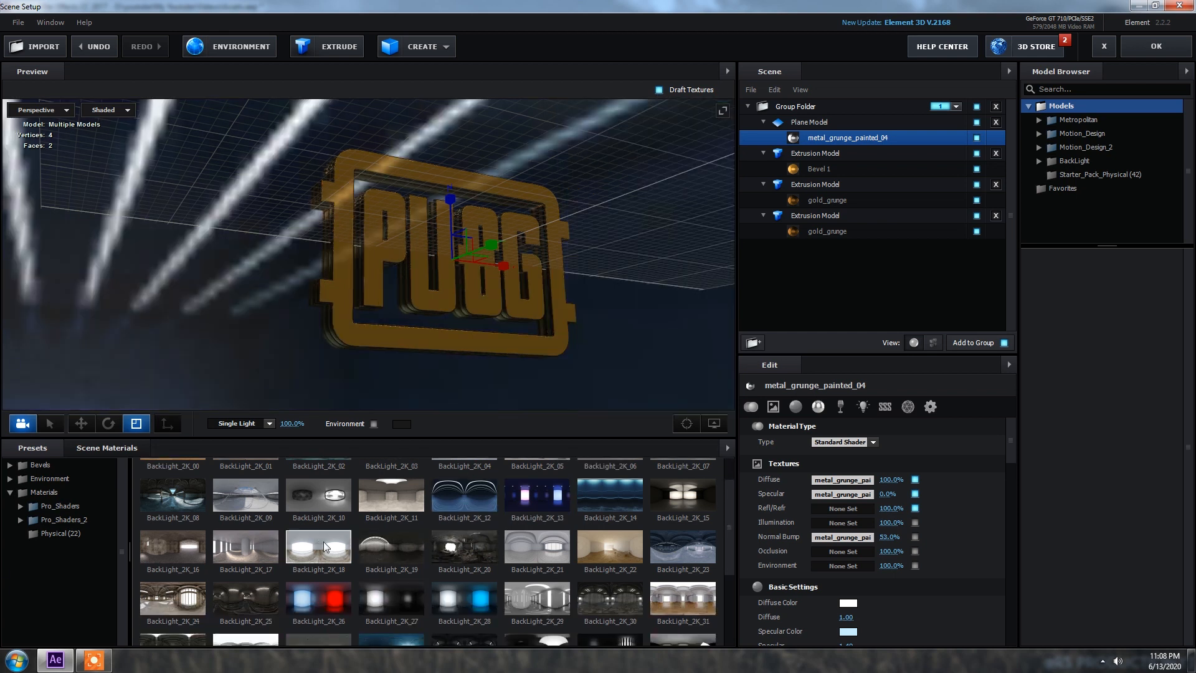
click(325, 547)
scroll(240, 565, down, 2)
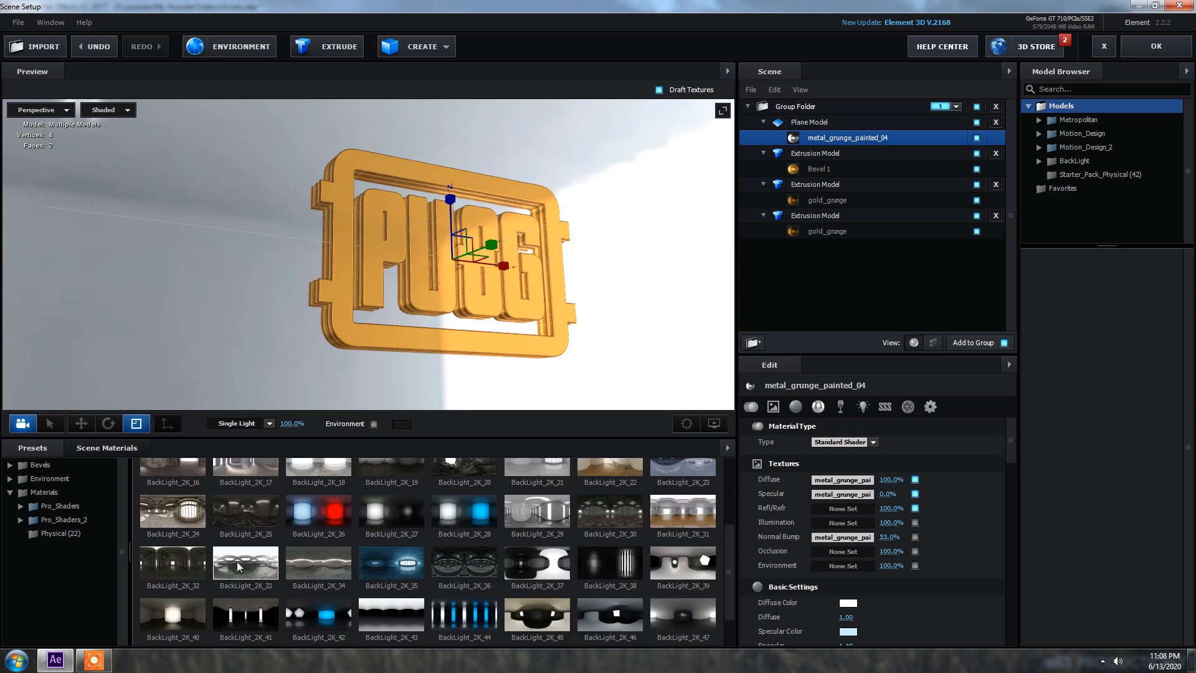
click(239, 564)
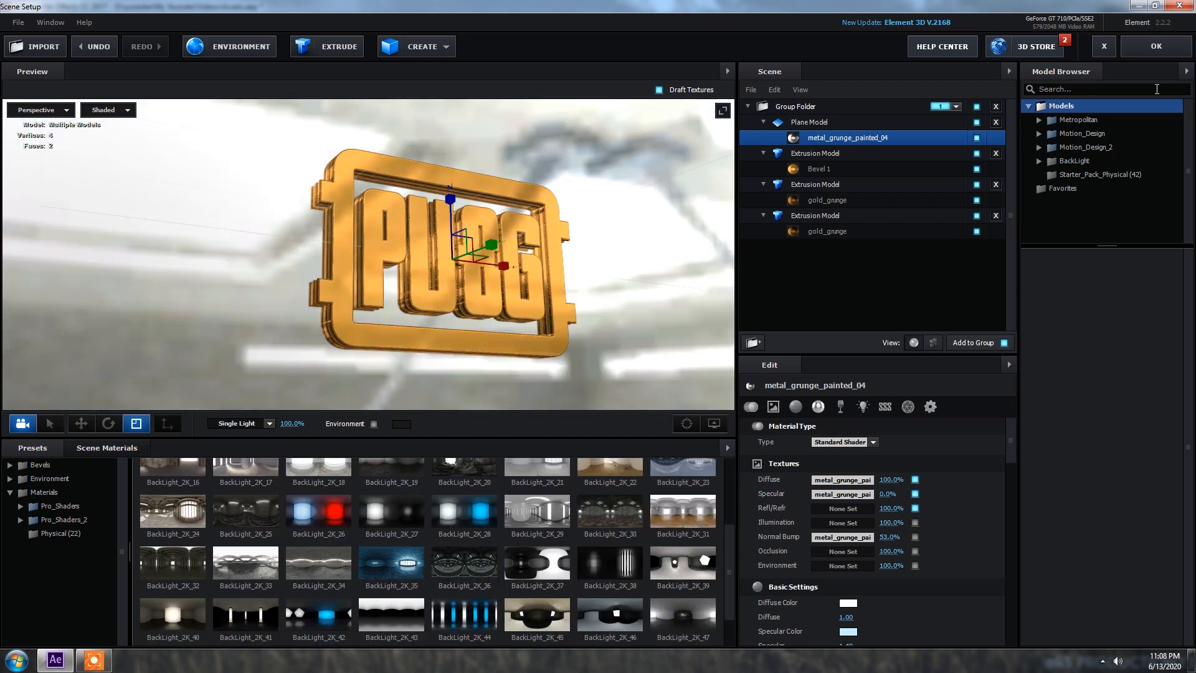
click(1148, 52)
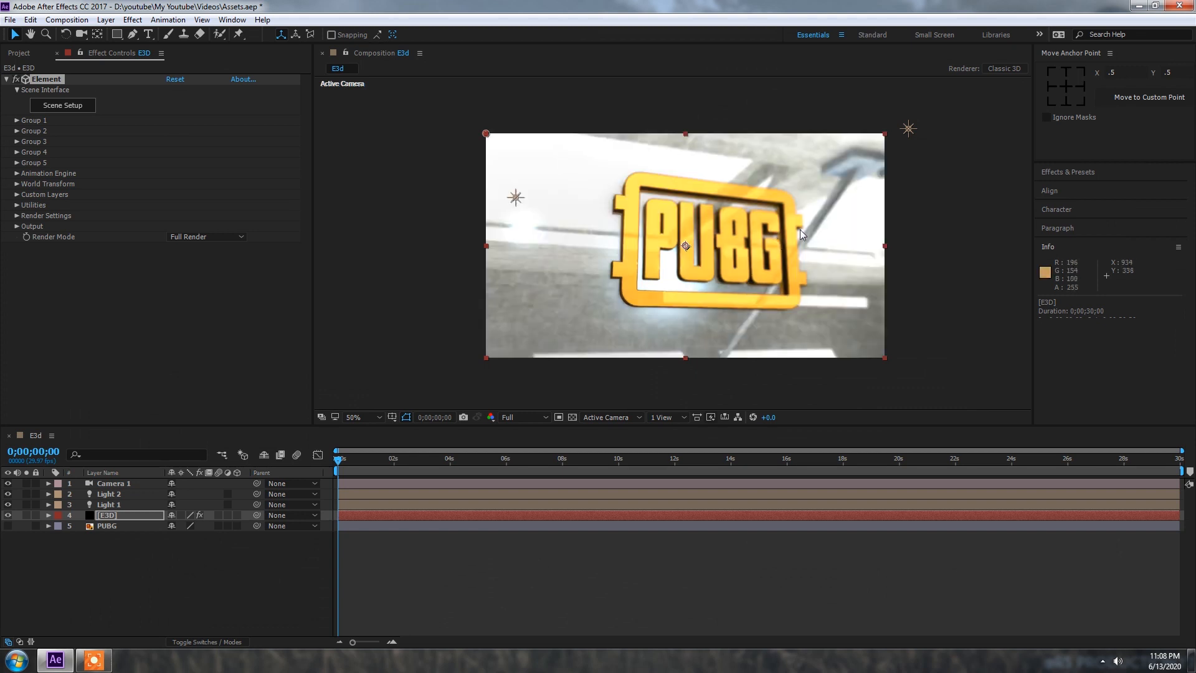
Switch off the visibility of Light 1 and Light 2 and inspect the logo without them.
click(908, 130)
click(8, 505)
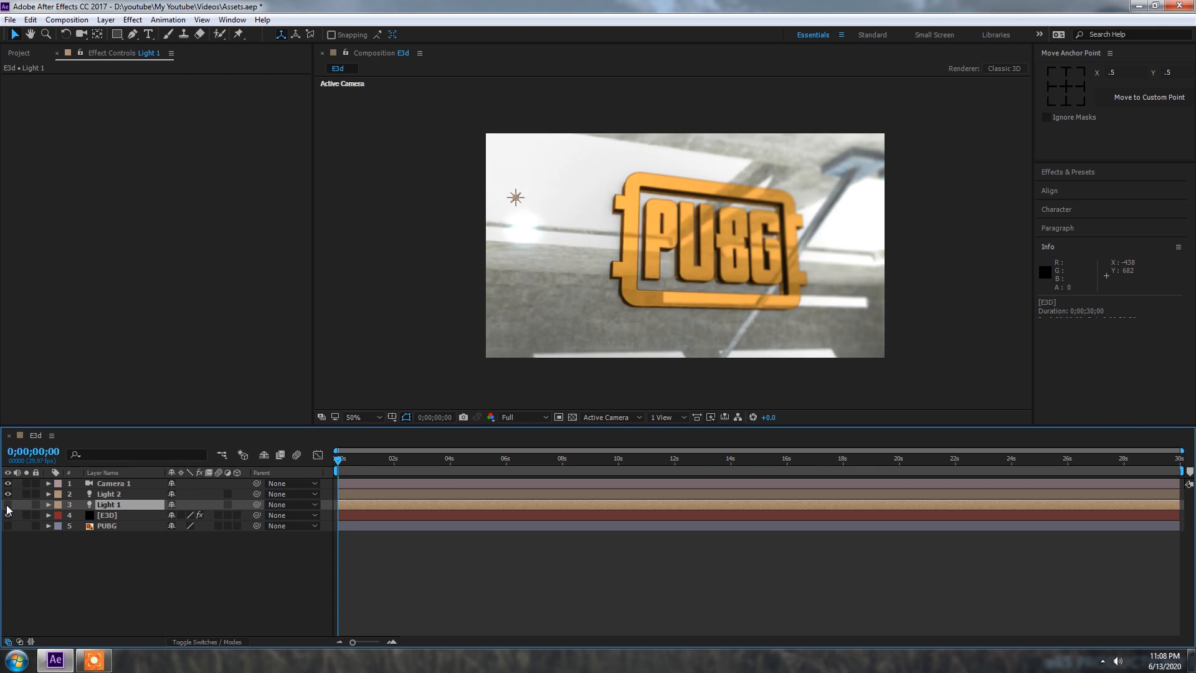
click(7, 494)
click(109, 494)
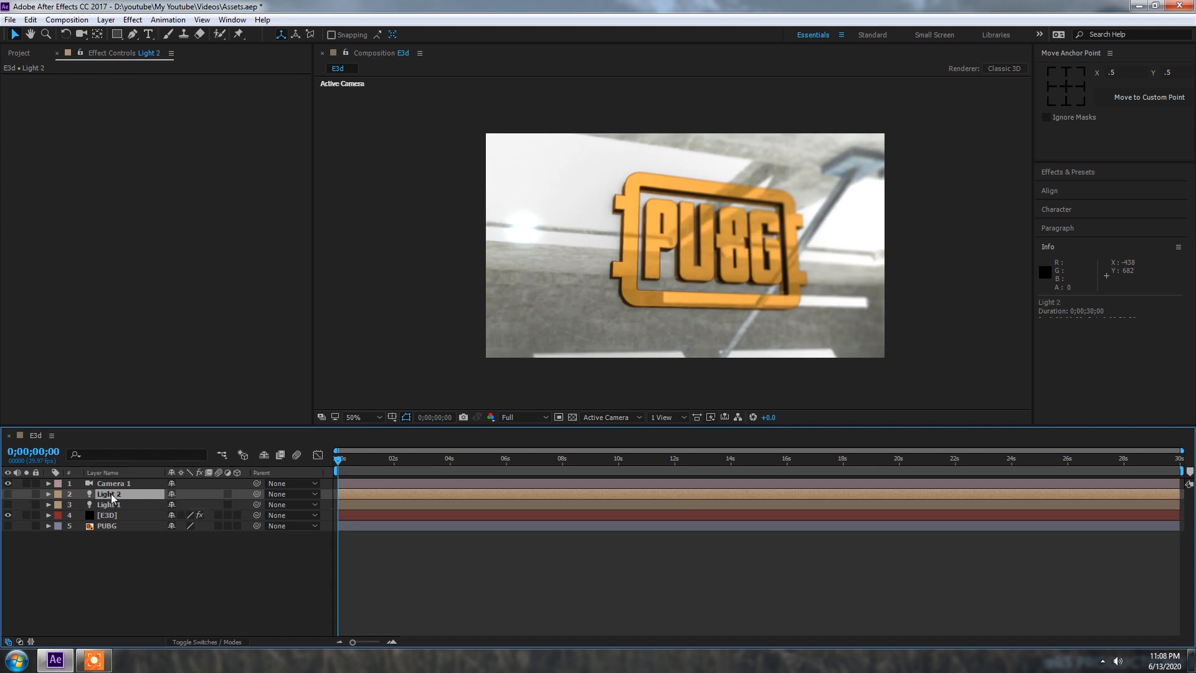
scroll(708, 271, up, 2)
scroll(709, 271, down, 2)
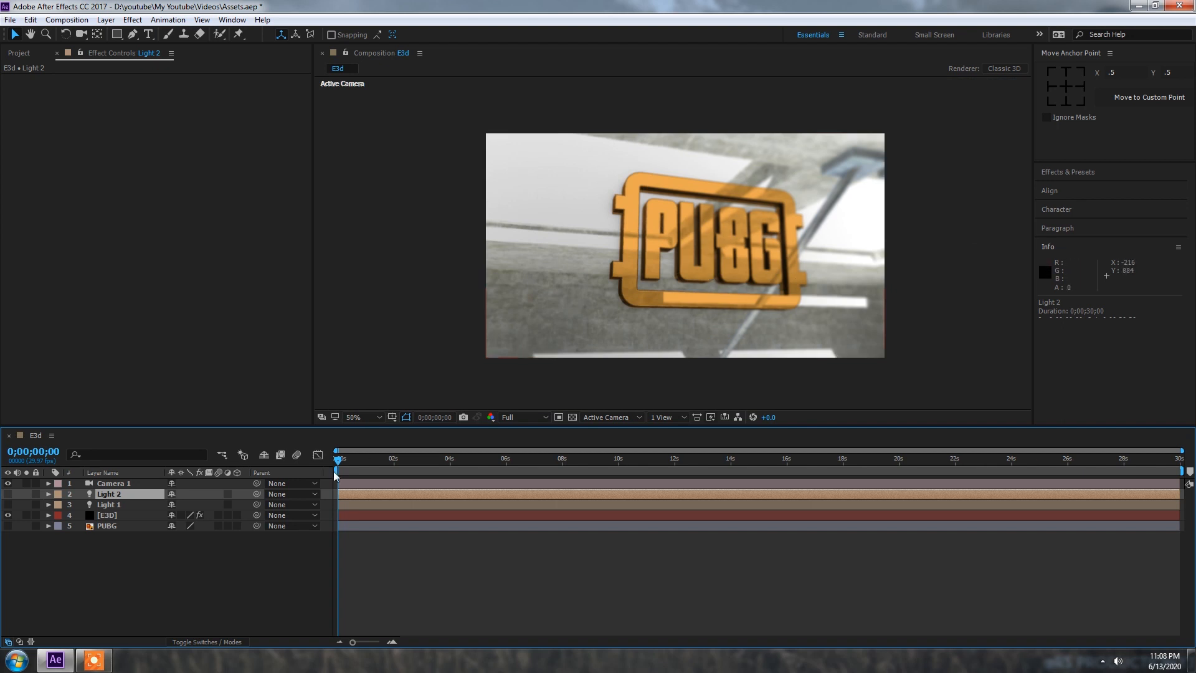
Set Camera 1's aperture to 200 pixels, check the blur up close and collapse the camera's properties.
click(104, 484)
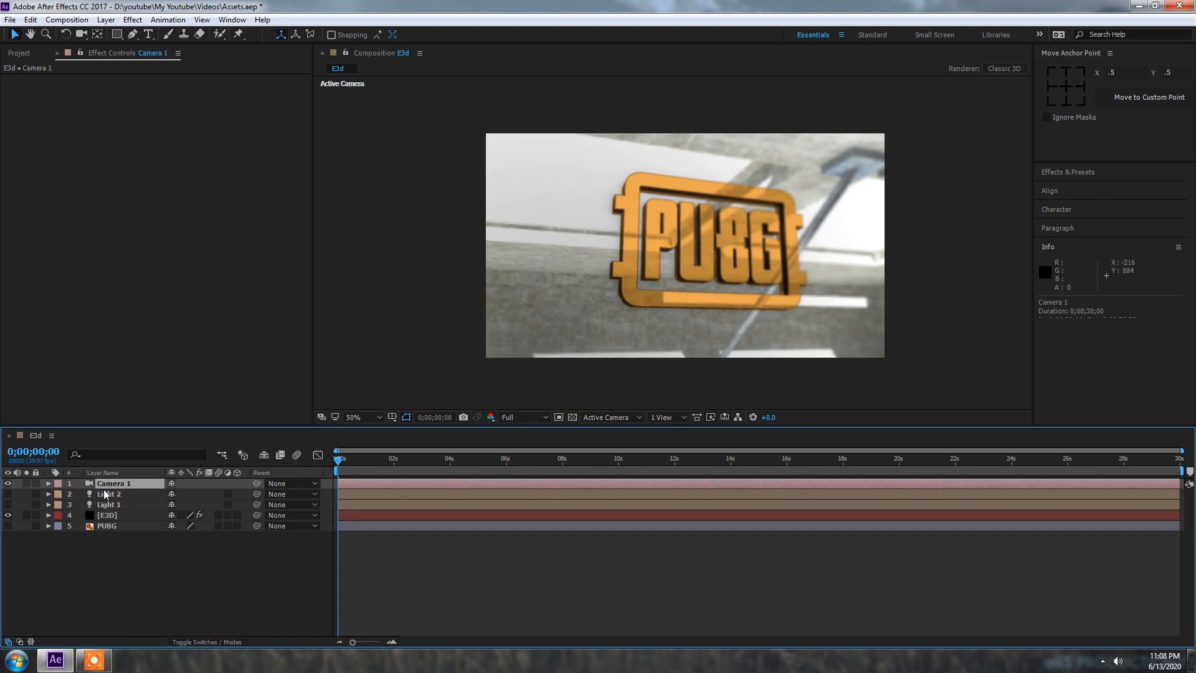
click(49, 483)
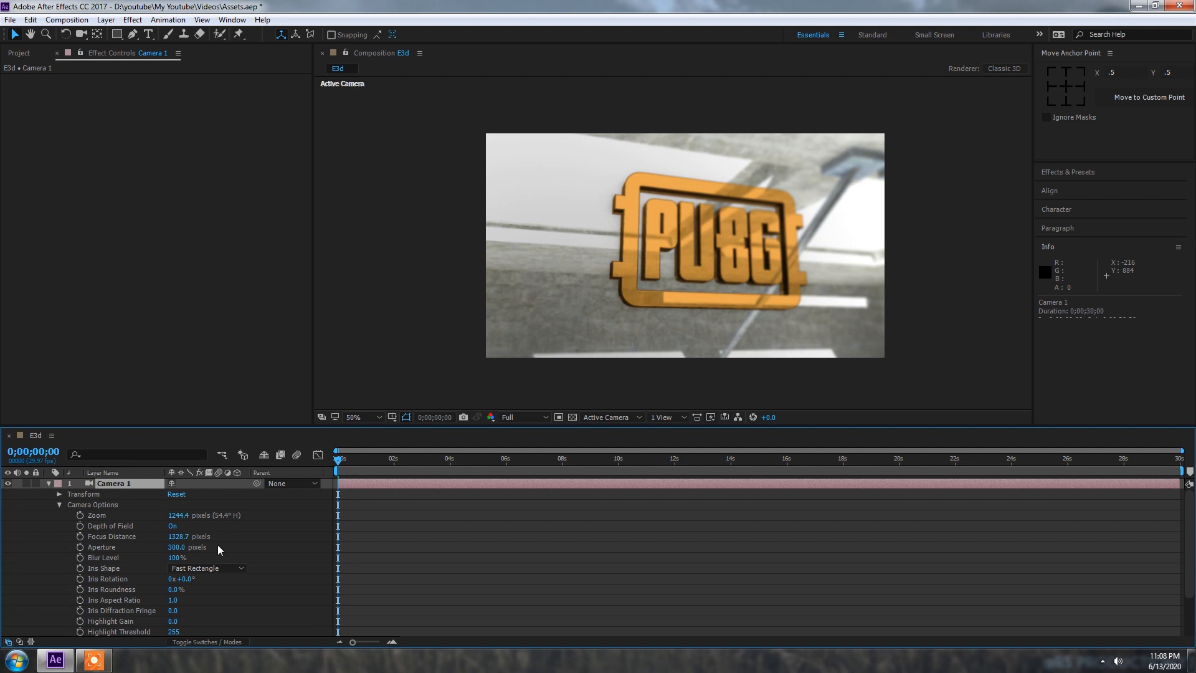
drag(188, 539, 177, 541)
click(178, 547)
text(200)
key(Return)
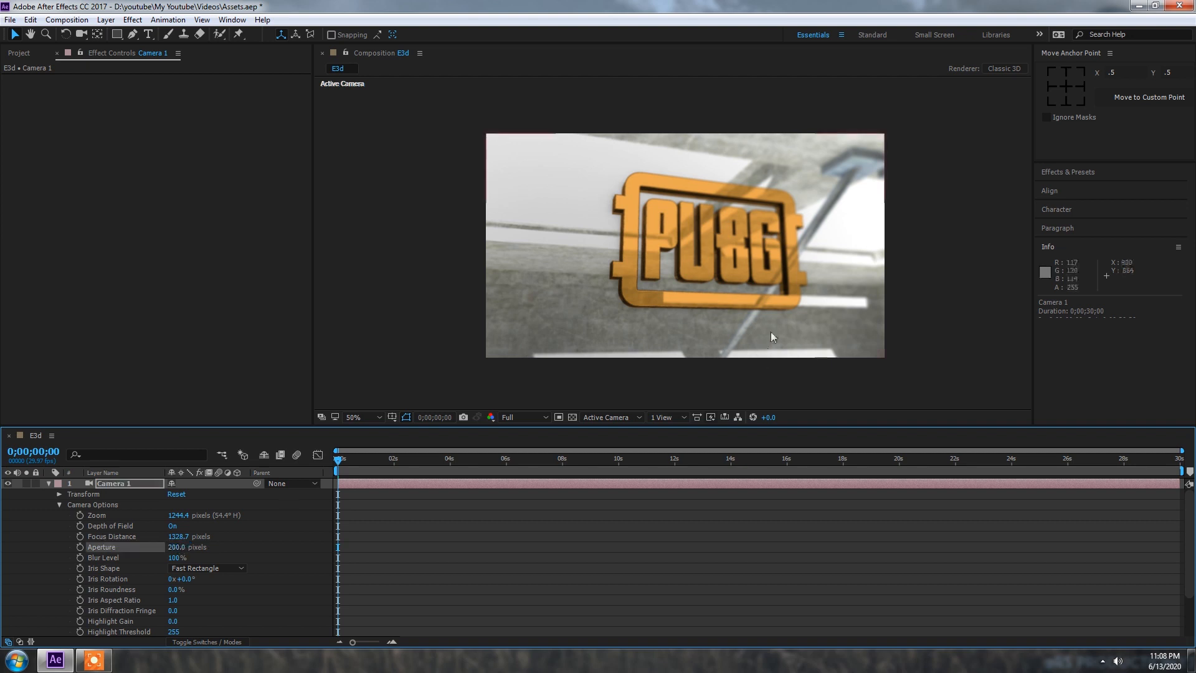
key(slash)
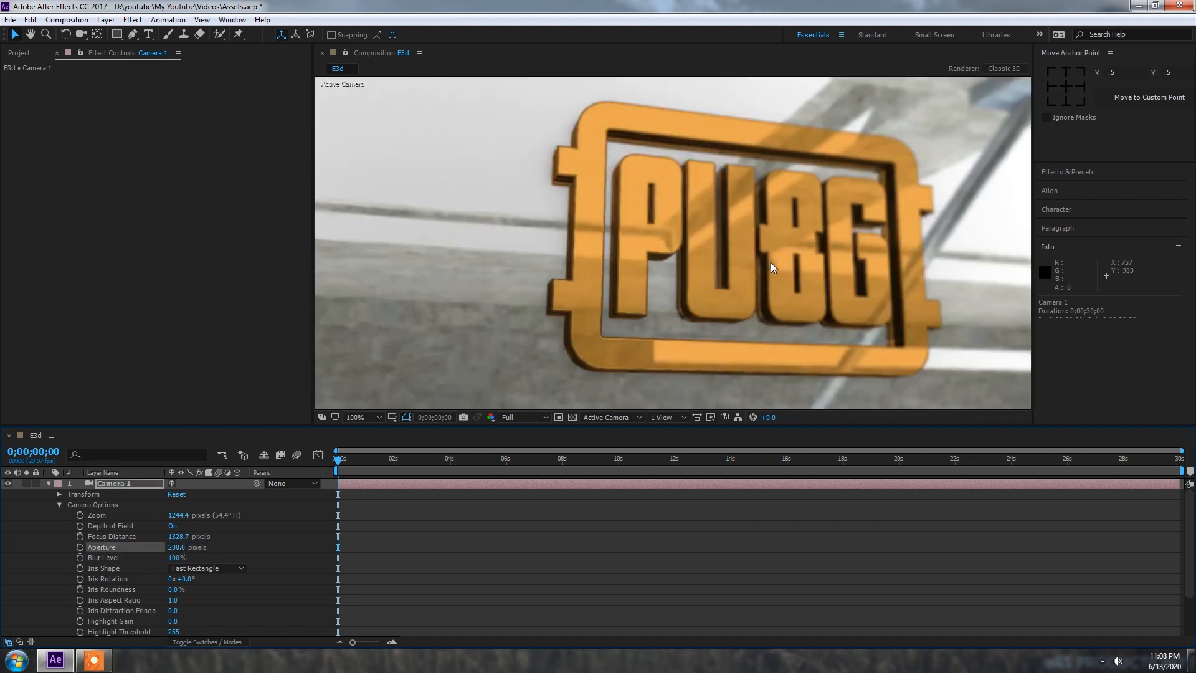
scroll(771, 262, down, 1)
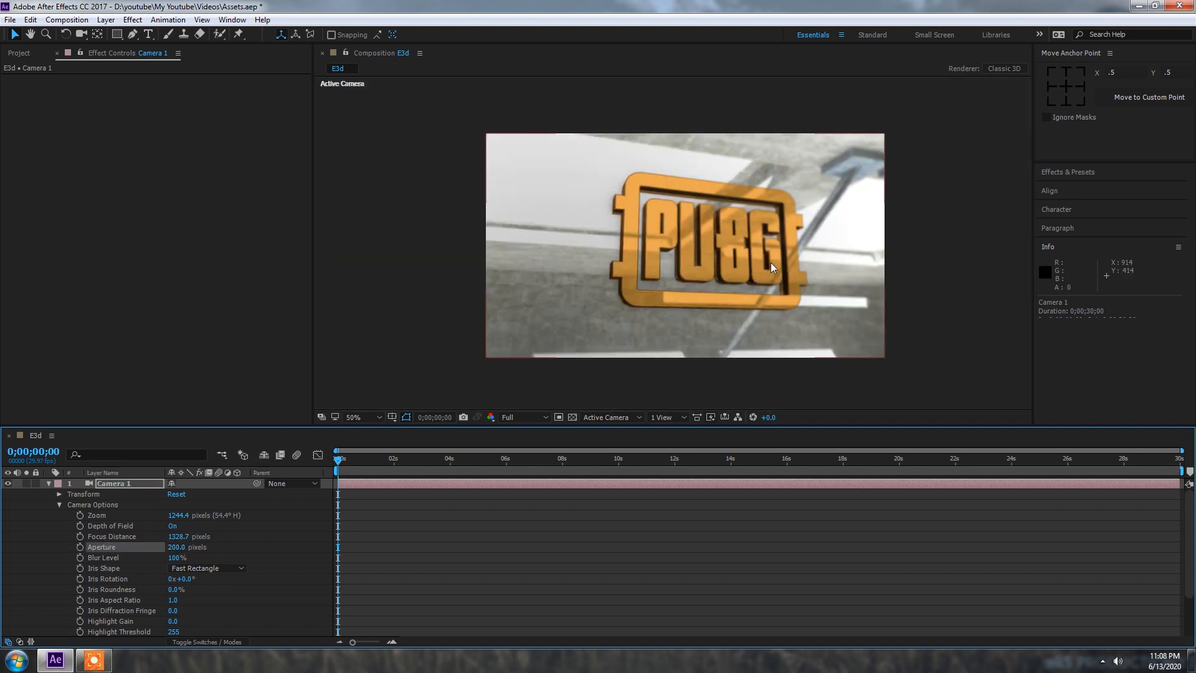
click(48, 483)
Create a new adjustment layer above all other layers and rename it CC.
right_click(188, 556)
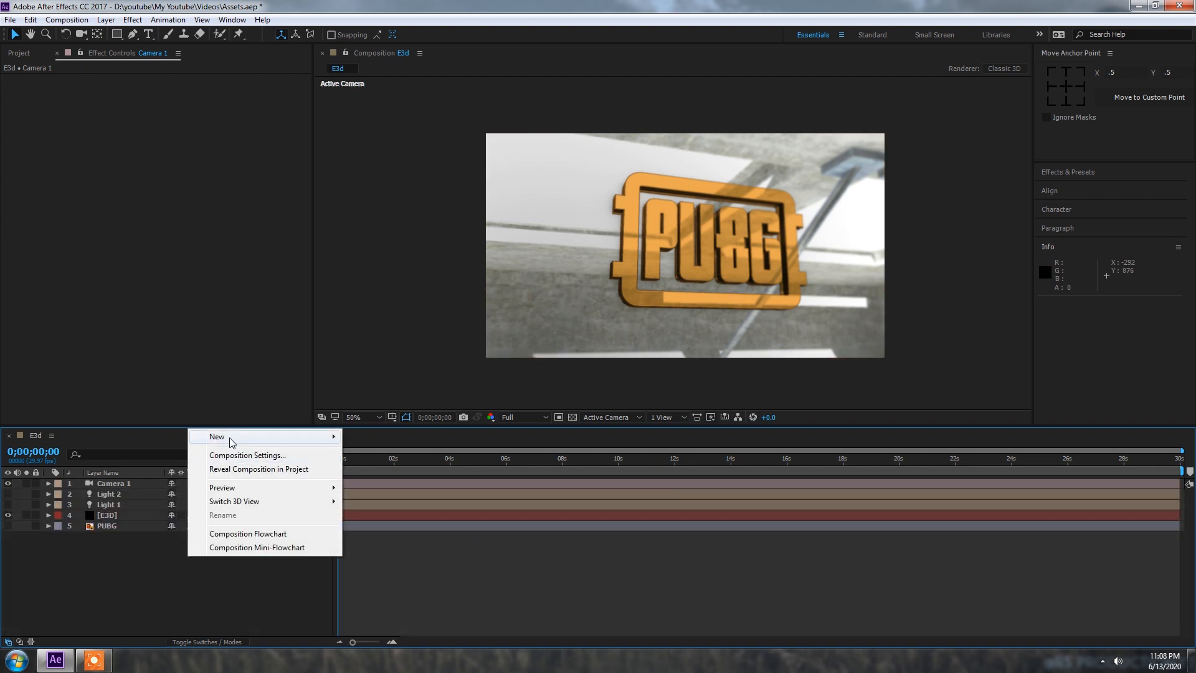
mouse_move(231, 443)
click(379, 536)
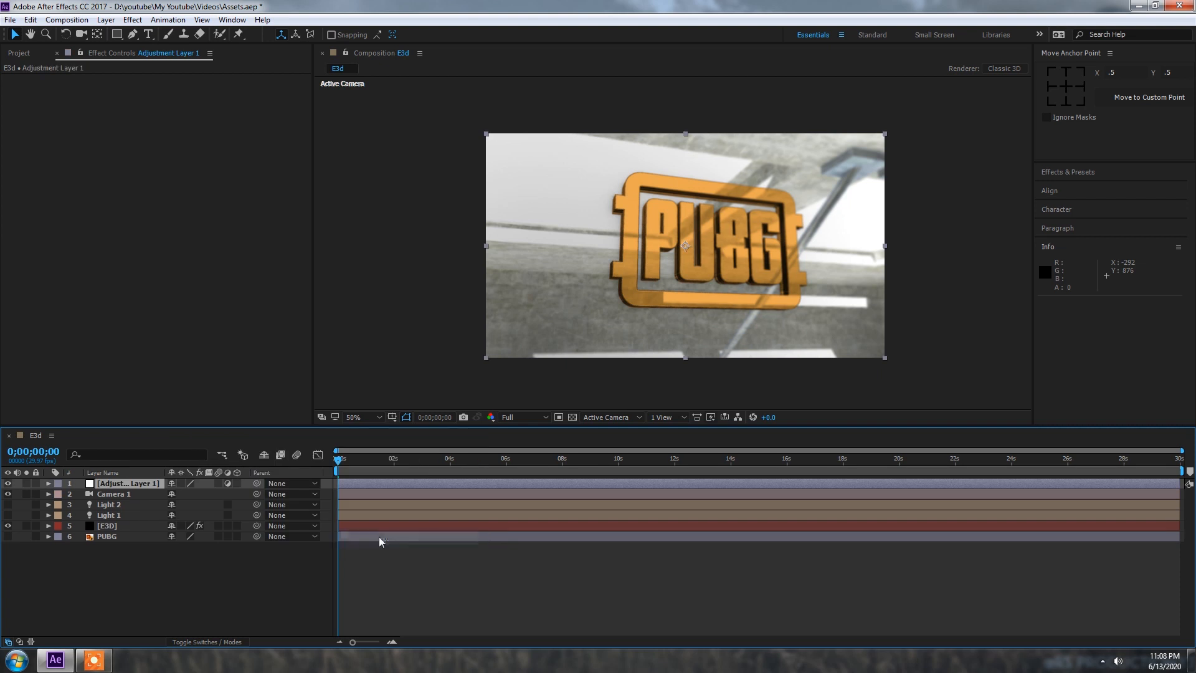
key(Return)
text(CC)
key(Return)
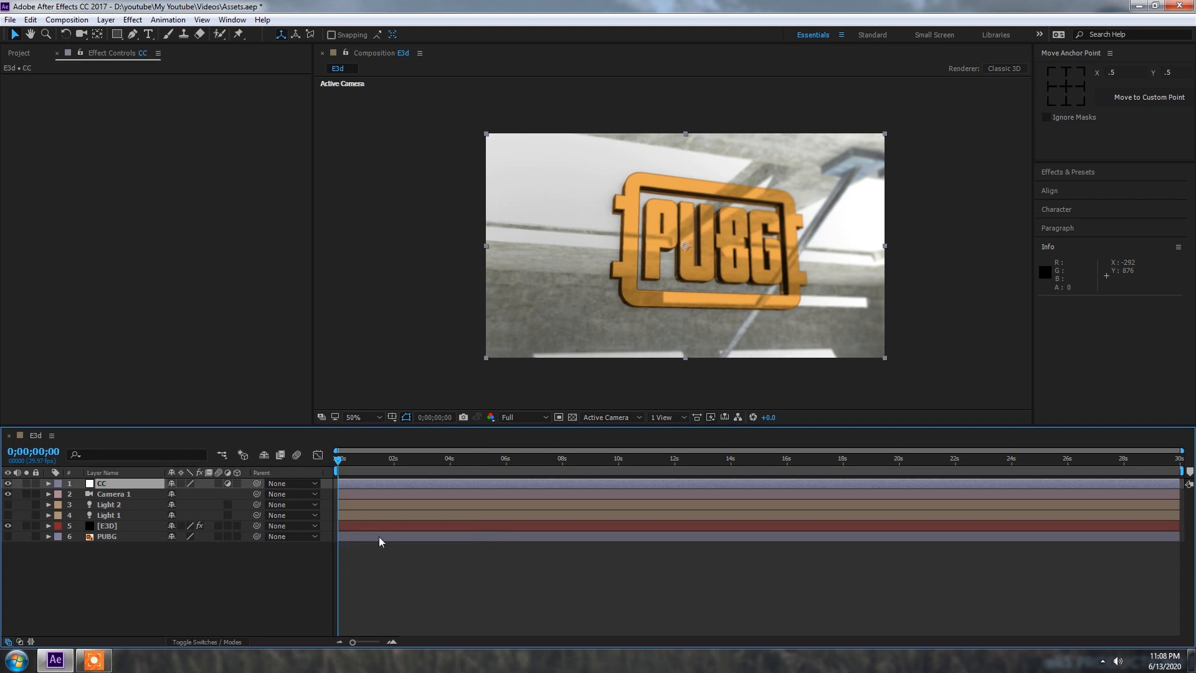
Apply the Curves effect to the CC layer and bend the RGB curve to lower its midtones and shadows while holding the highlights.
key(ctrl+space)
text(cur)
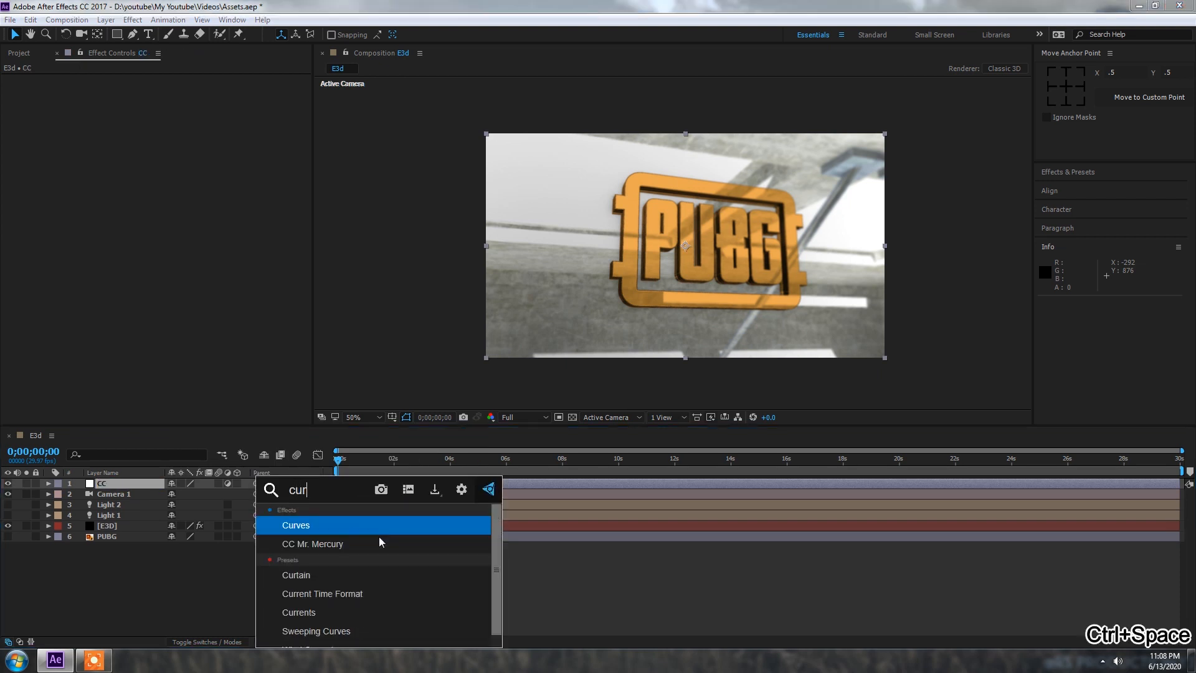
text(ves)
key(Return)
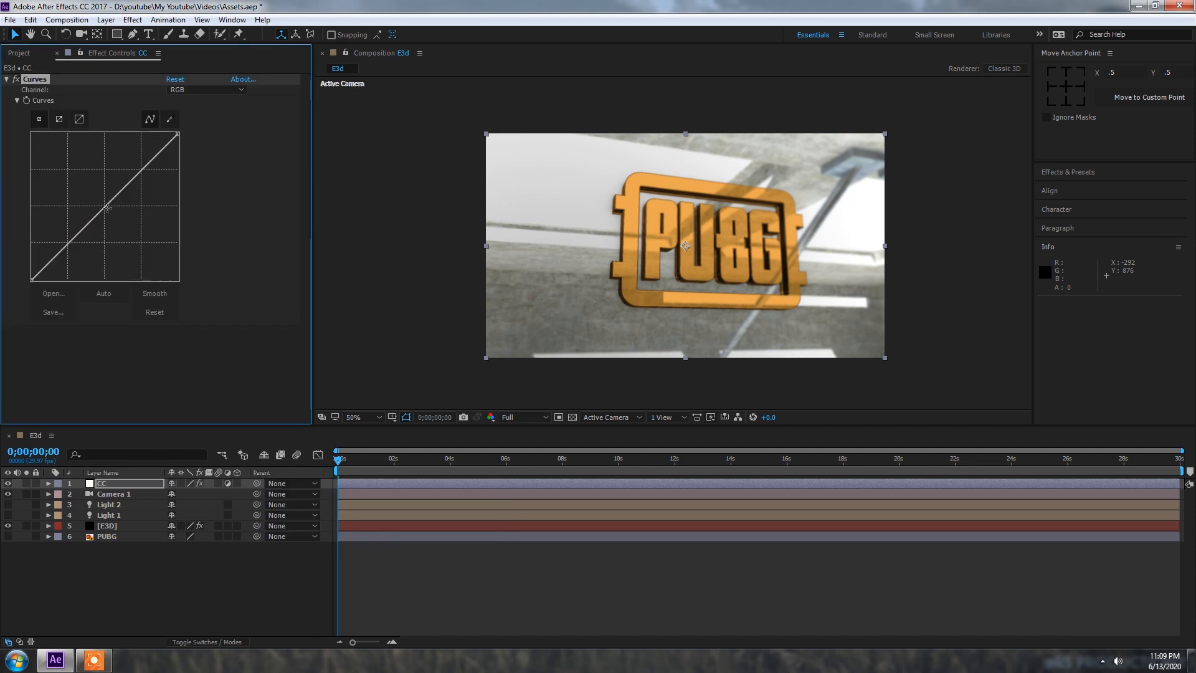
drag(104, 208, 109, 212)
drag(145, 172, 143, 163)
mouse_move(81, 241)
mouse_down()
mouse_move(67, 240)
mouse_move(76, 250)
mouse_up()
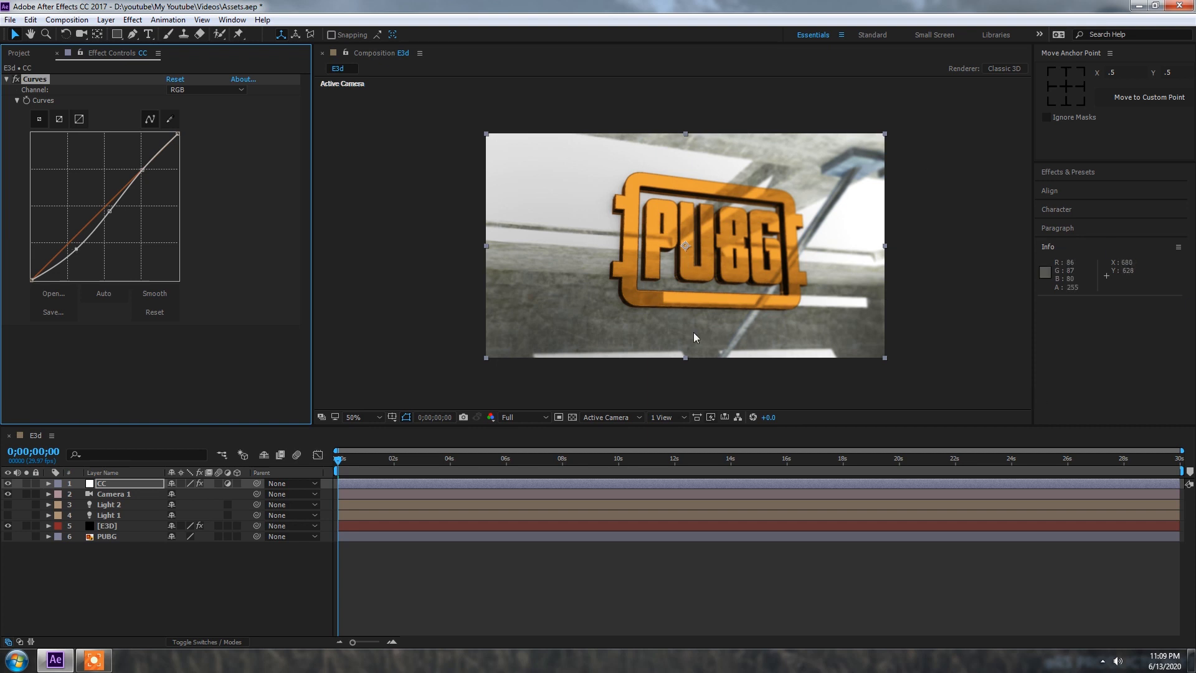
scroll(657, 266, up, 2)
scroll(657, 265, down, 2)
Add the Lumetri Color effect to the CC adjustment layer.
click(121, 488)
key(ctrl+space)
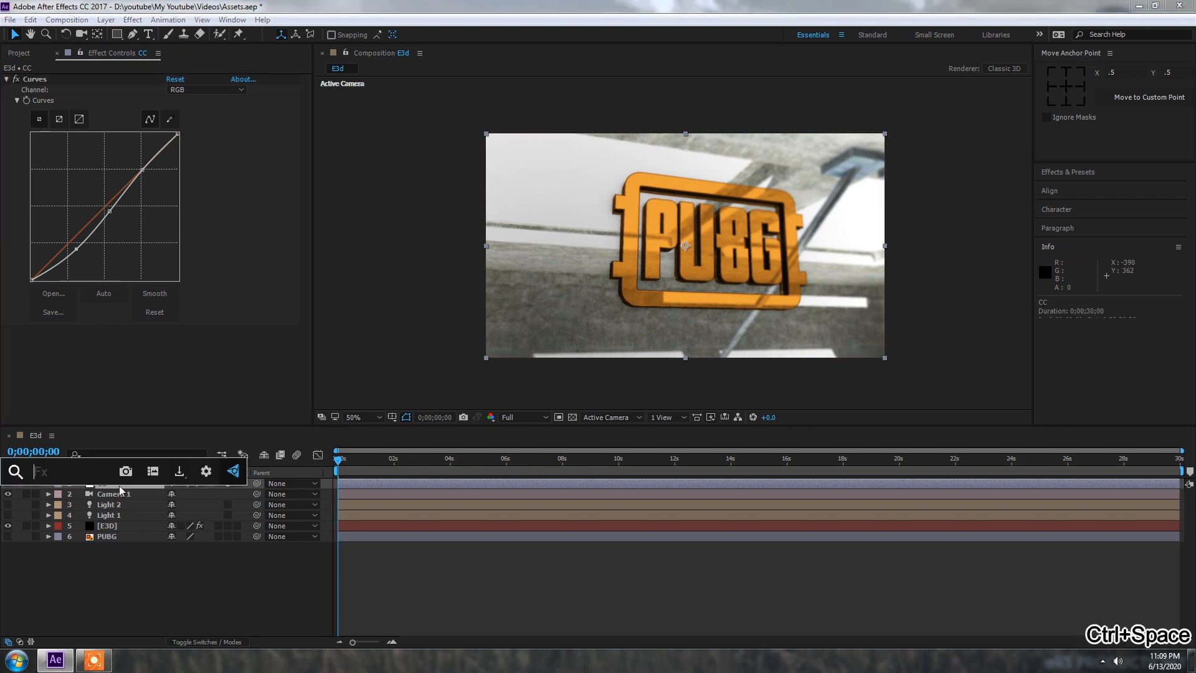
text(lumetri)
key(Return)
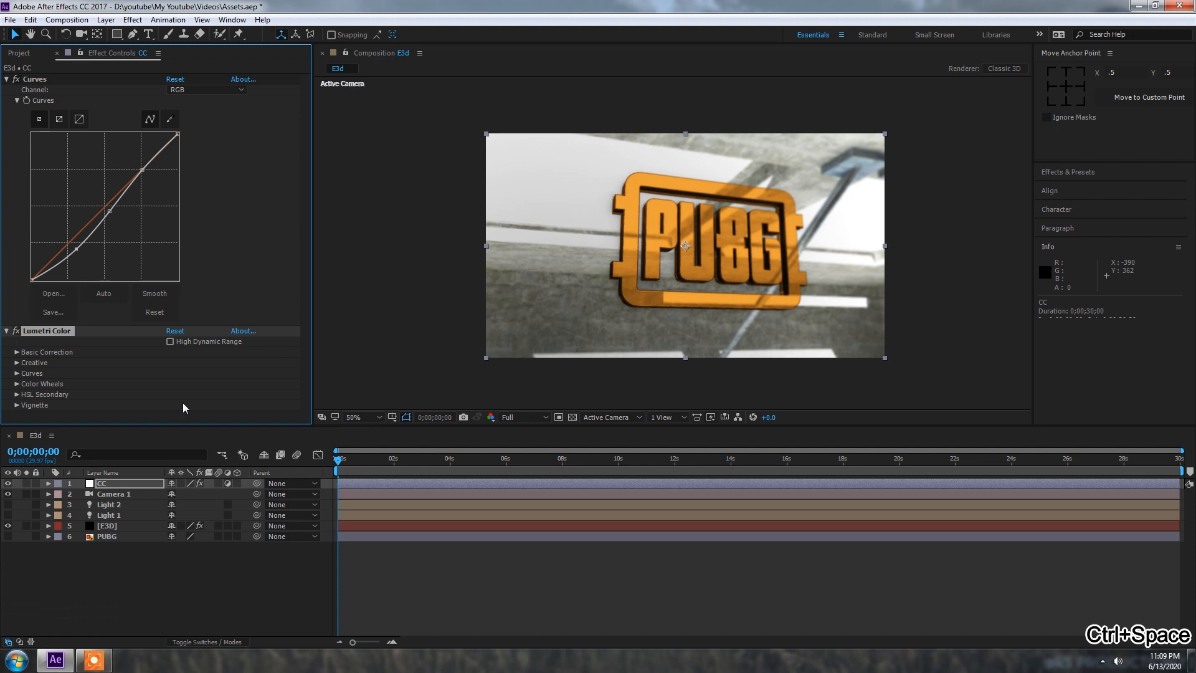
In Lumetri's Basic Correction, set Contrast to -8, Highlights to -62, Shadows to -9, Whites to 27 and Blacks to -27.
click(6, 79)
click(17, 110)
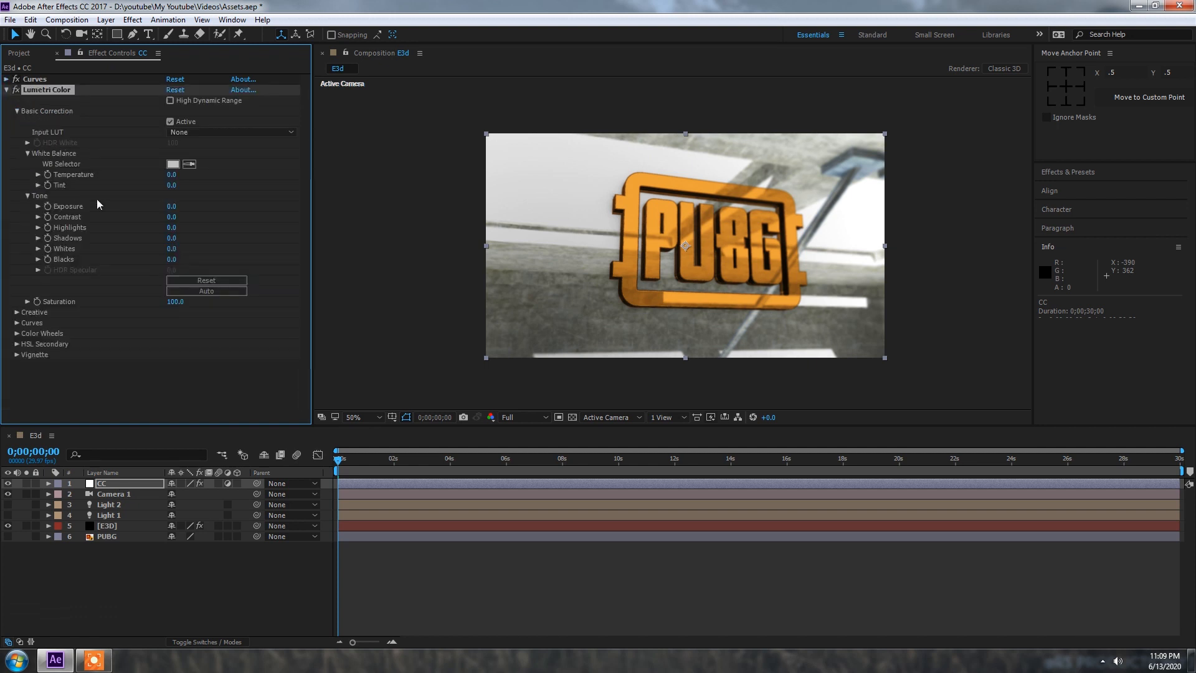
mouse_move(188, 227)
mouse_down()
mouse_move(127, 221)
mouse_move(170, 219)
mouse_move(181, 242)
mouse_move(198, 239)
mouse_move(167, 236)
mouse_move(172, 248)
mouse_move(193, 247)
mouse_up()
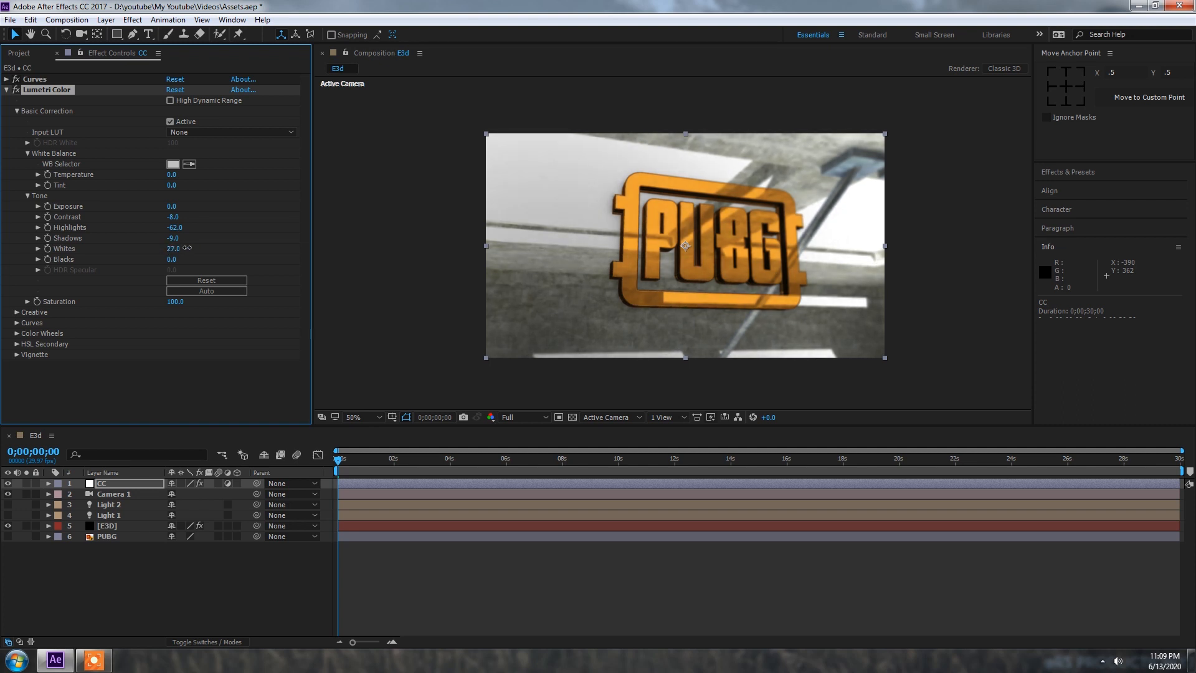
drag(171, 259, 155, 256)
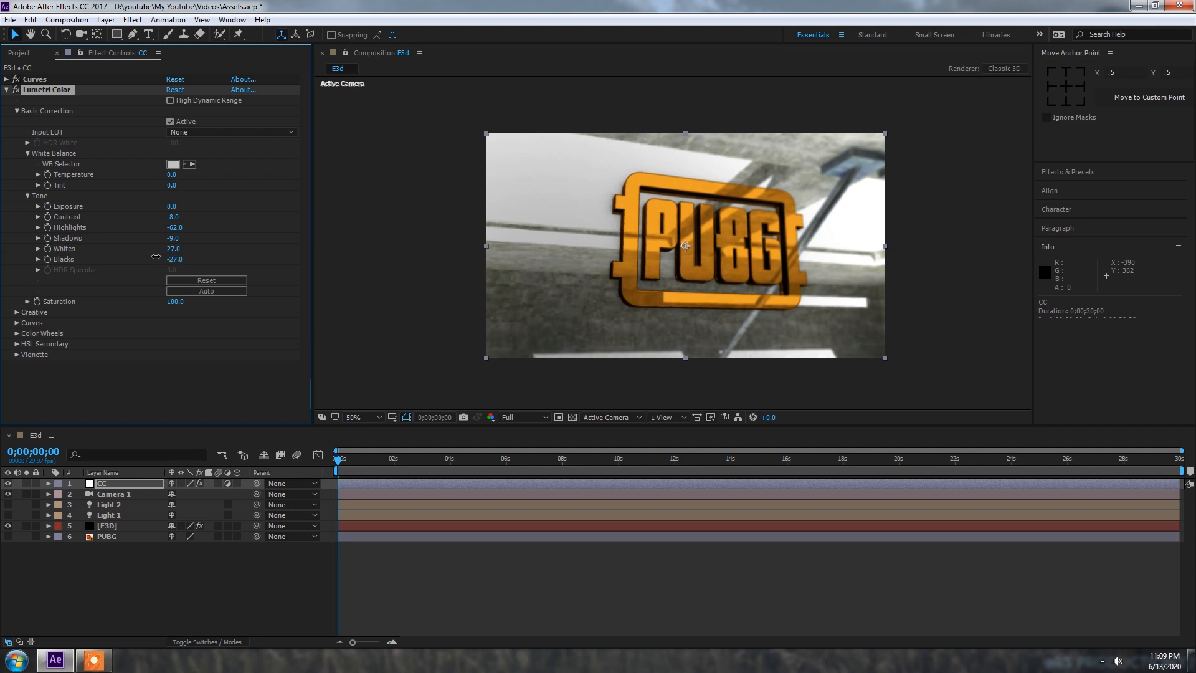
In Lumetri's Creative split toning, tint the shadows slightly towards cyan-blue and the highlights slightly towards orange.
click(28, 196)
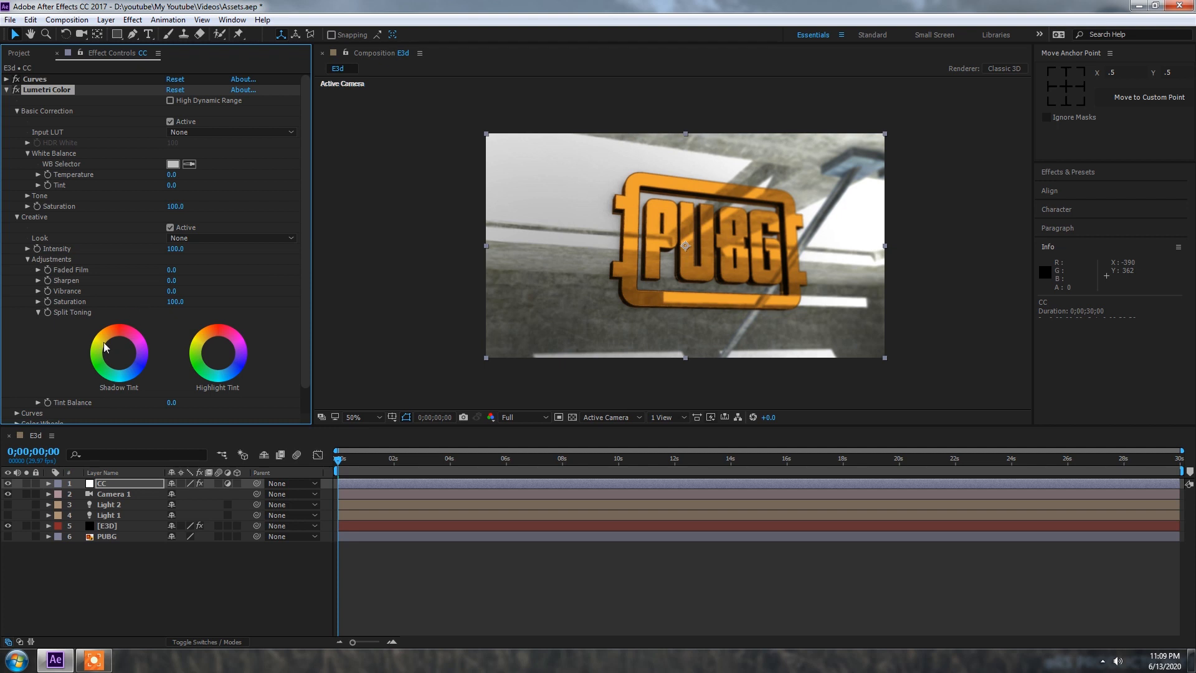
drag(119, 353, 123, 361)
drag(214, 349, 213, 349)
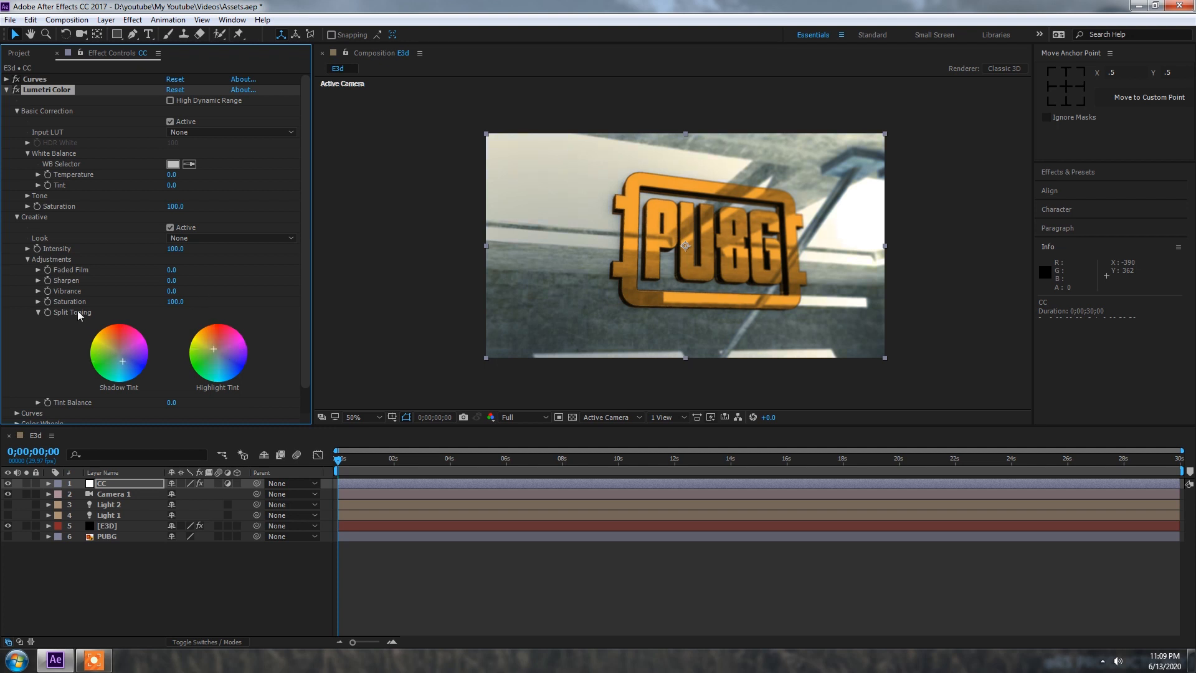
click(17, 216)
click(17, 112)
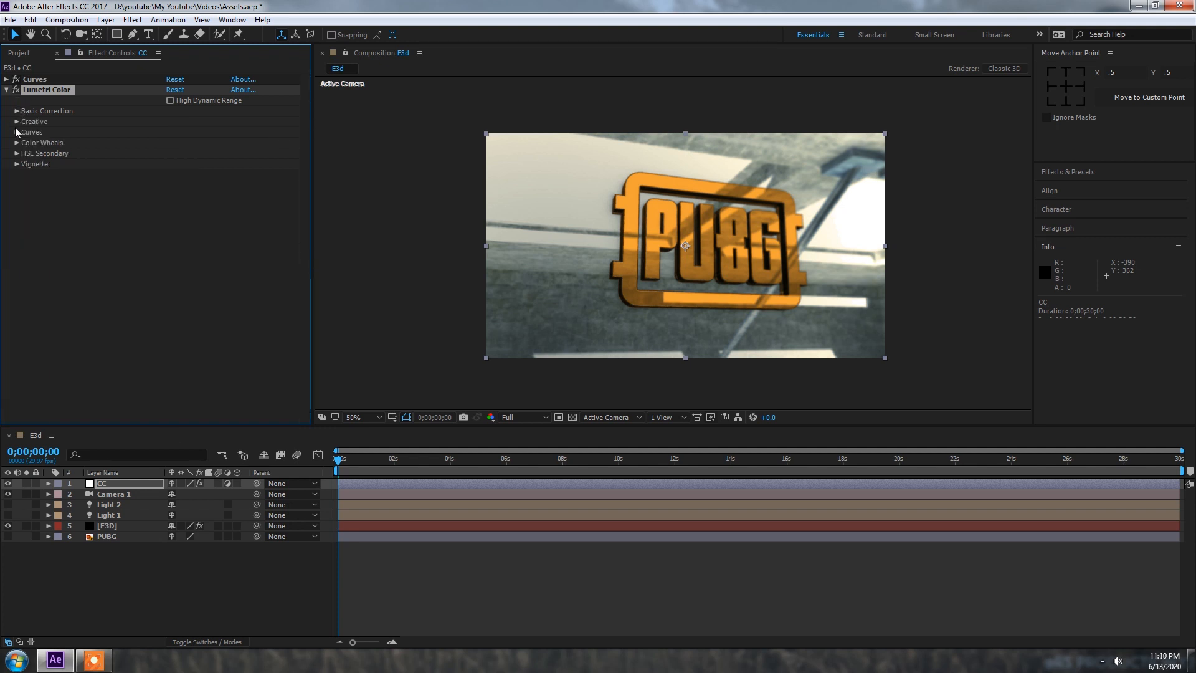
Set Lumetri's Vignette amount to -1.7, midpoint to 43 and feather to 59.
click(16, 165)
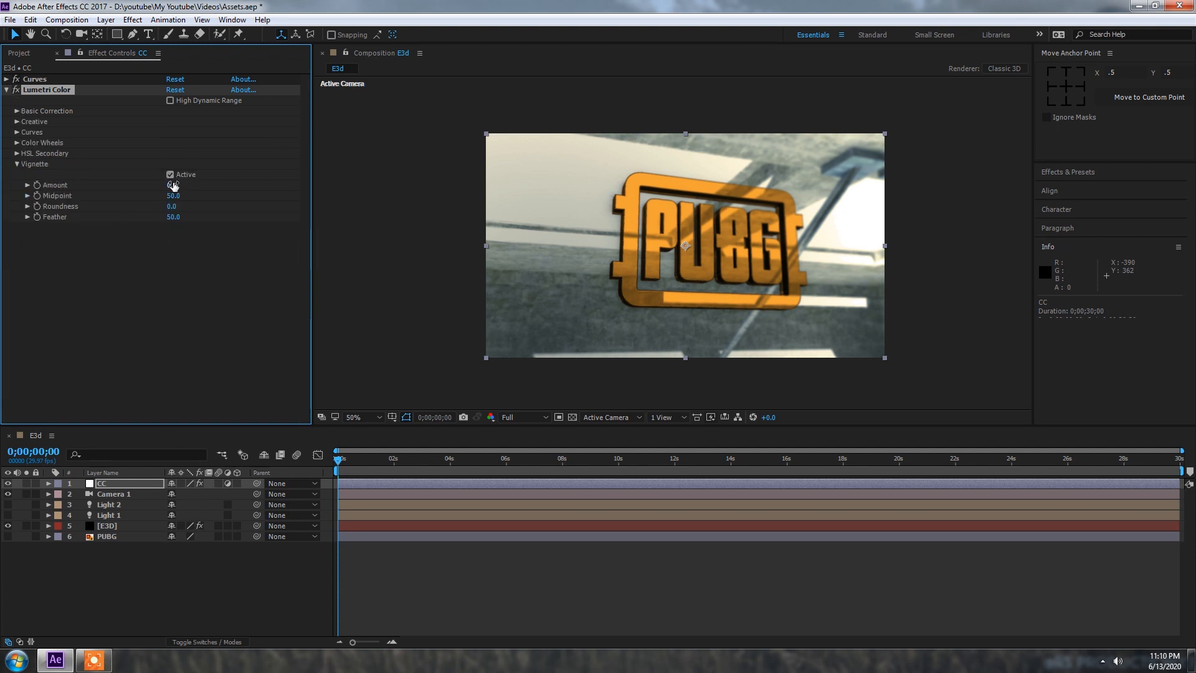
mouse_move(172, 185)
mouse_down()
mouse_move(39, 177)
mouse_move(185, 196)
mouse_move(162, 196)
mouse_move(174, 196)
mouse_up()
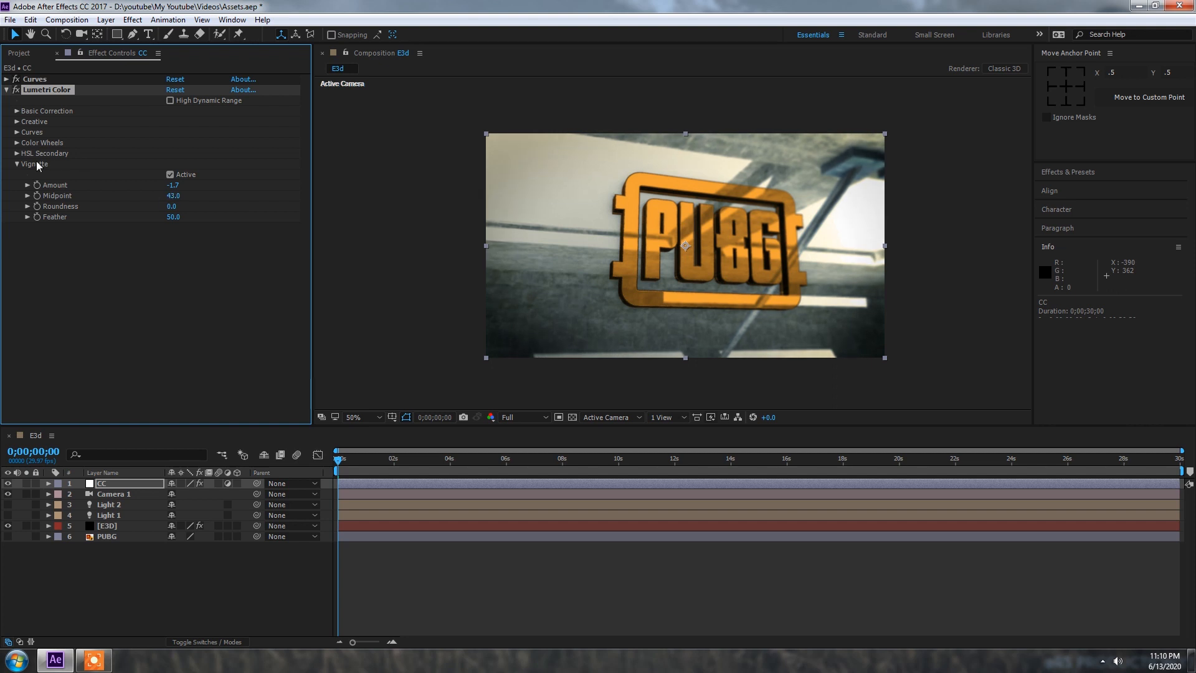
click(18, 164)
Adjust Lumetri's Color Wheels, keeping midtones and shadows close to neutral and shifting the highlights towards warm yellow-orange.
click(17, 143)
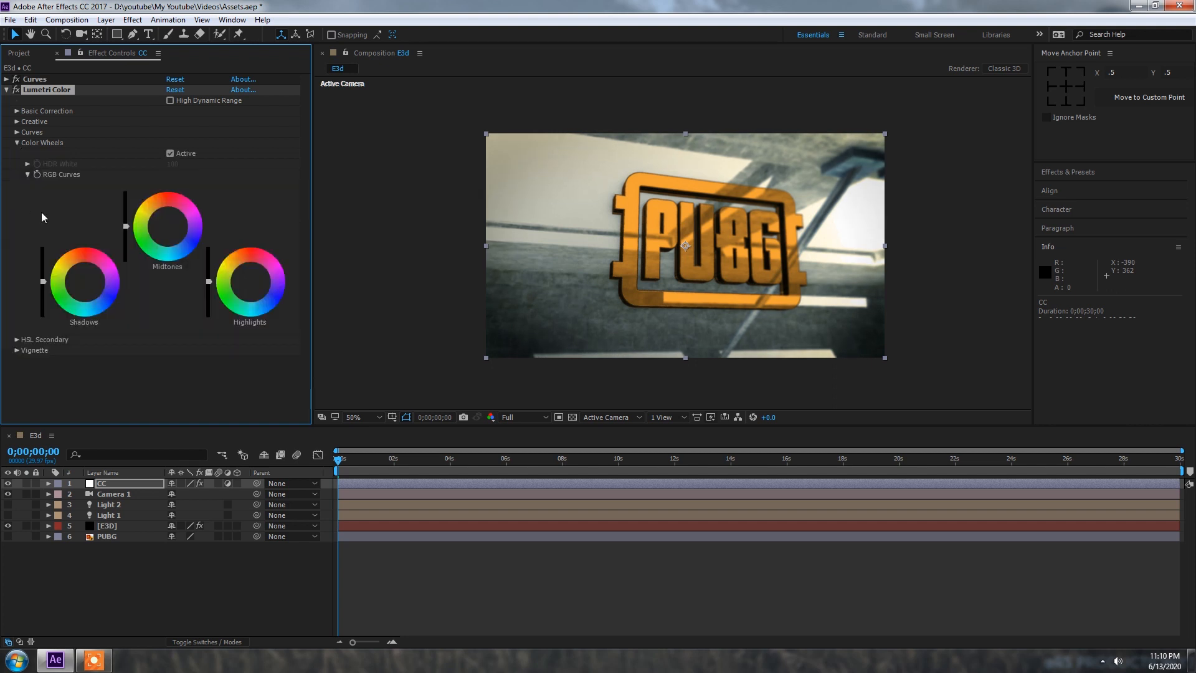
drag(169, 228, 168, 230)
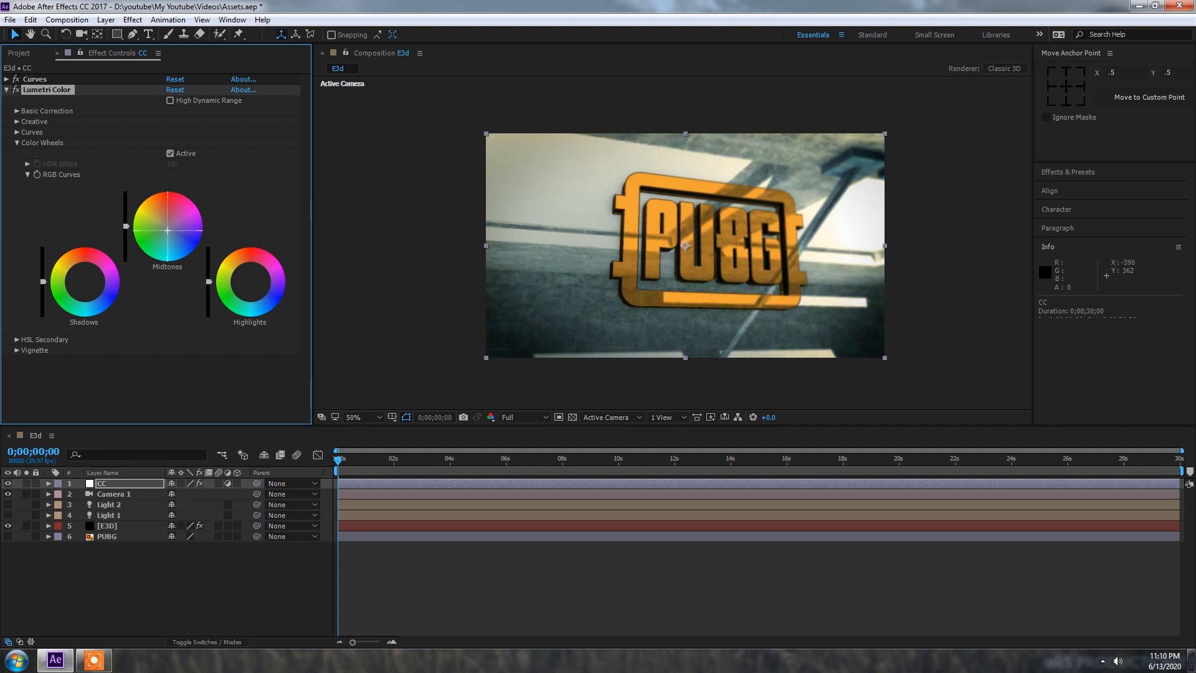
drag(85, 282, 82, 278)
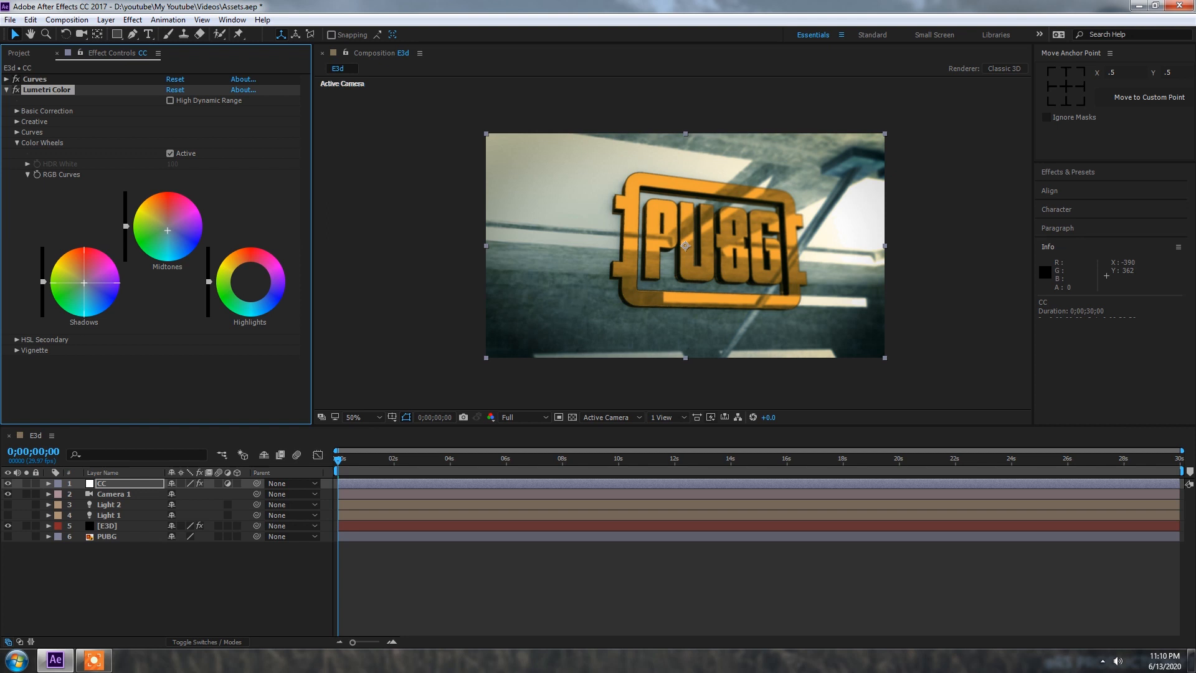
drag(251, 282, 244, 276)
drag(175, 235, 169, 228)
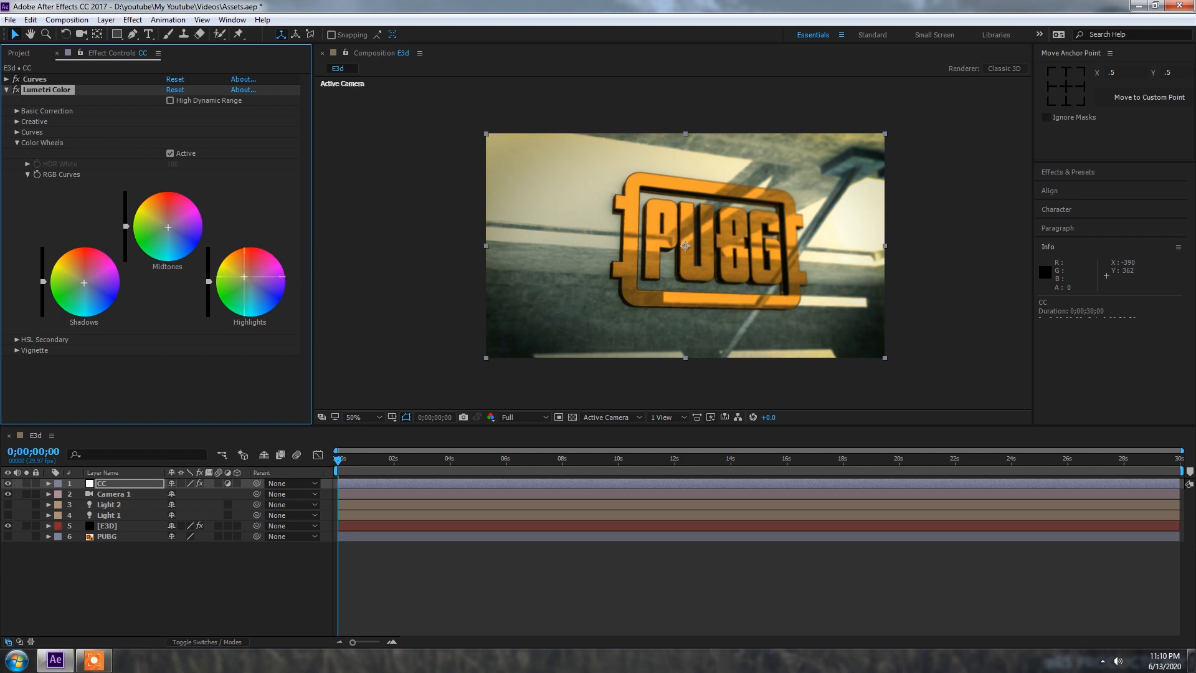
click(16, 143)
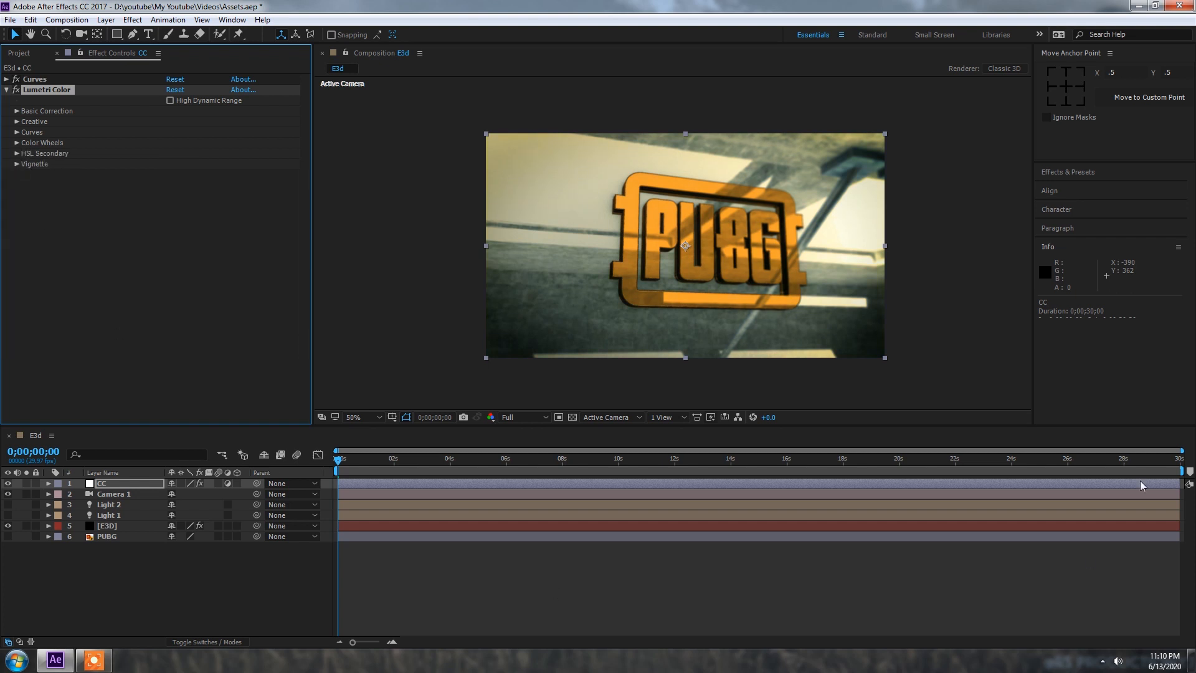